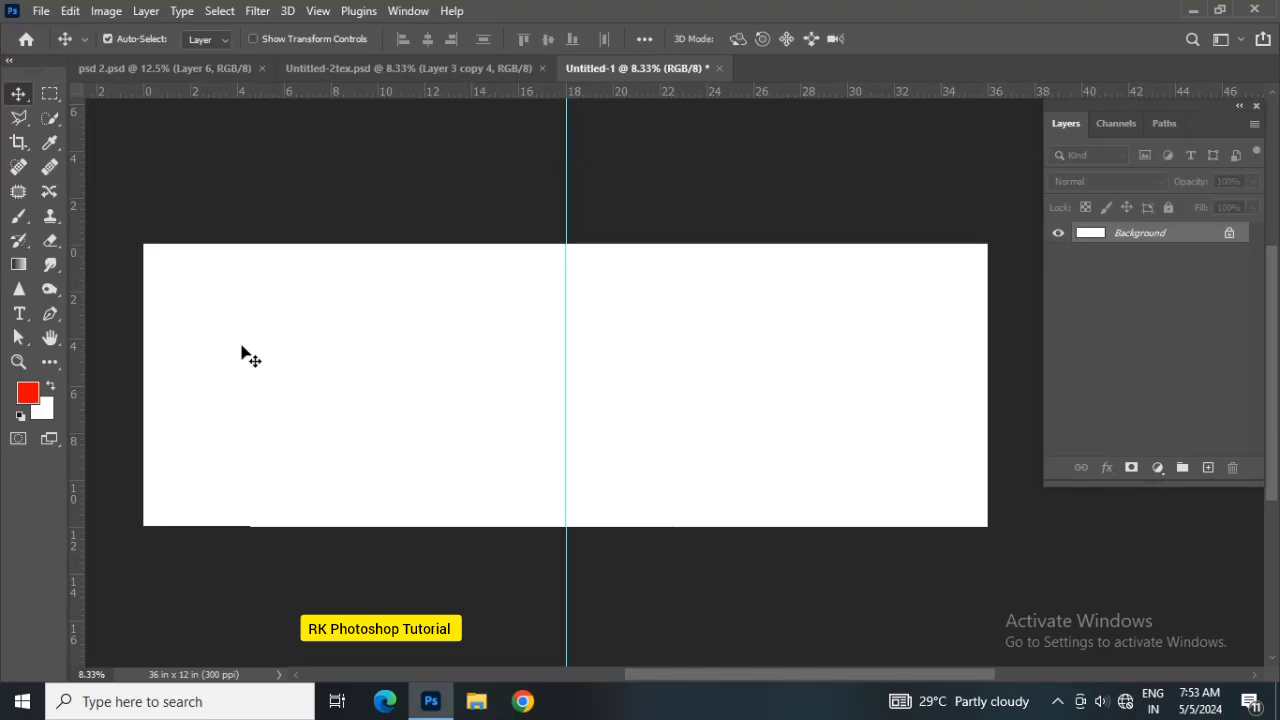
# Zoom into the blank page and set the Pen tool to Shape mode
pyautogui.keyDown('ctrl'); pyautogui.click(286, 410); pyautogui.keyUp('ctrl')
pyautogui.moveTo(447, 447); pyautogui.dragTo(671, 403)
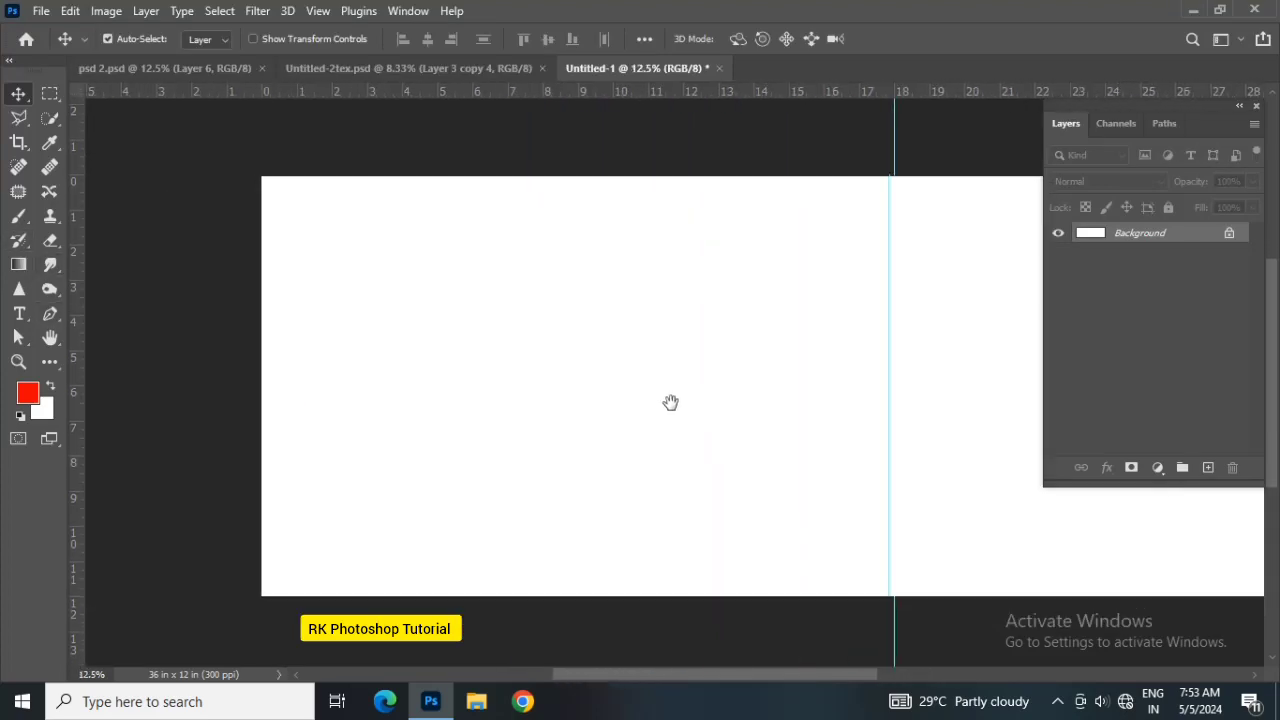
pyautogui.rightClick(54, 315)
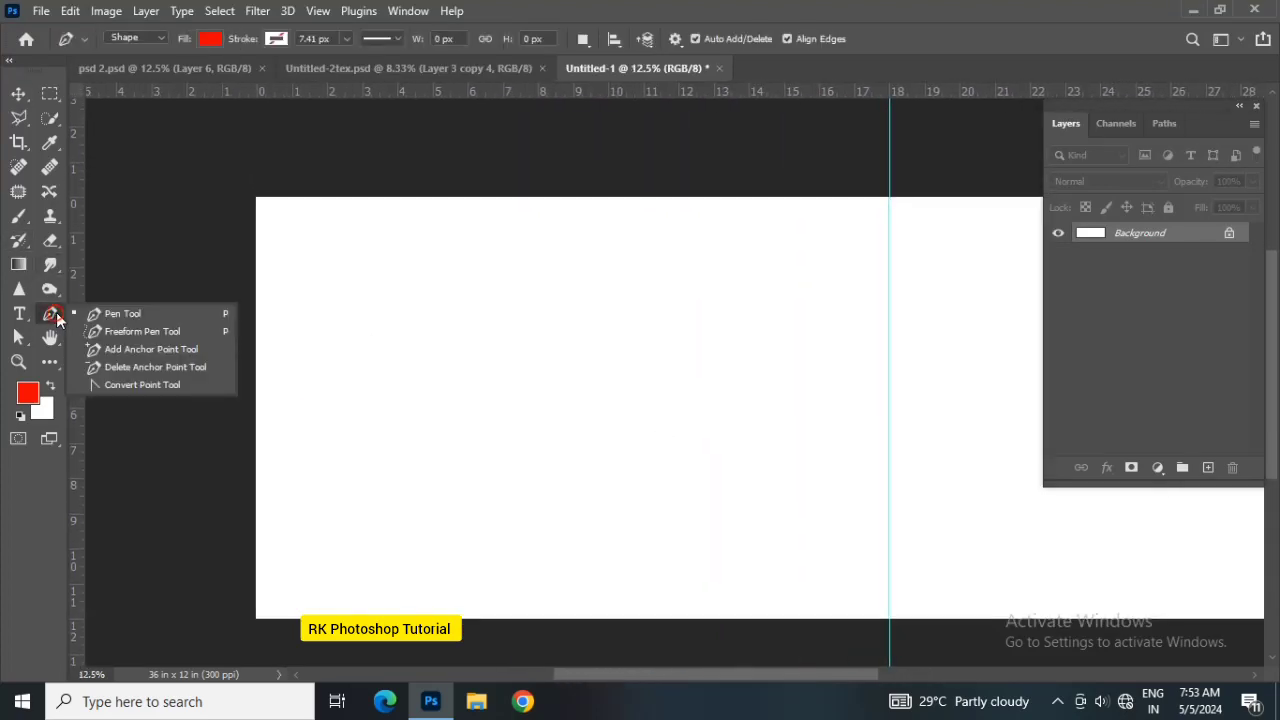
pyautogui.click(105, 314)
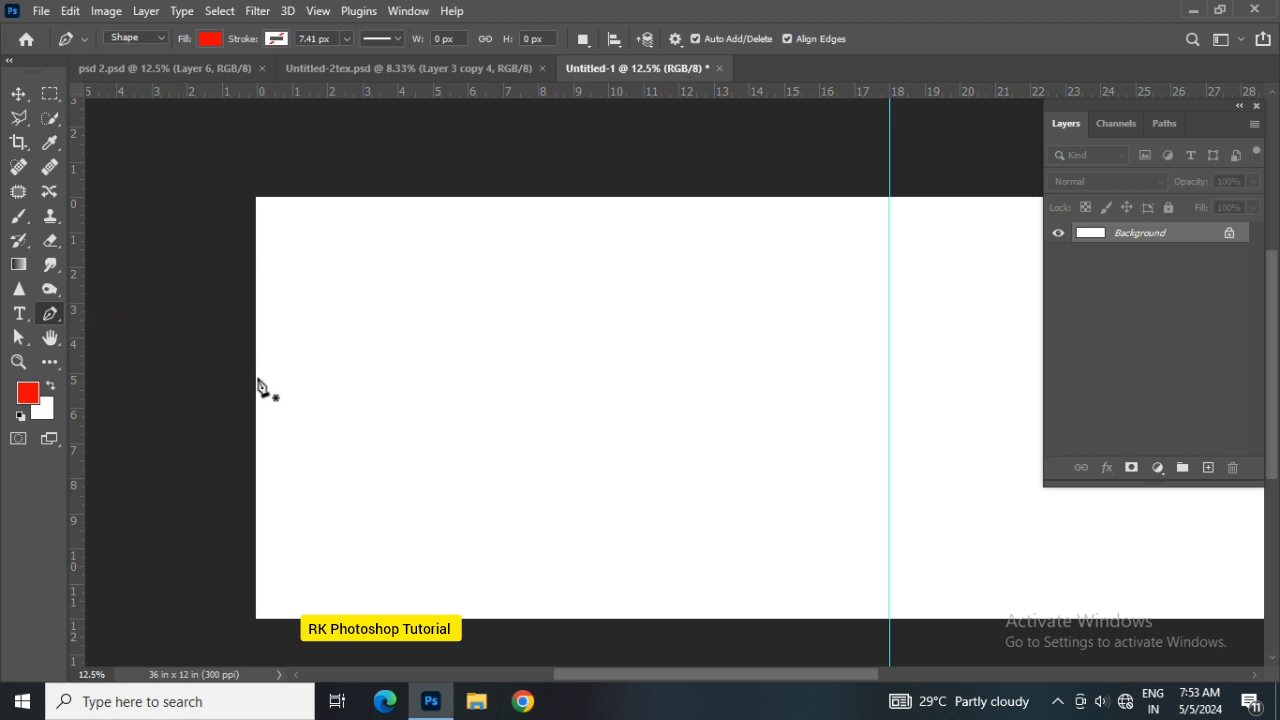
# Draw a closed red wave from the left edge, curving up to the centre guide's top
pyautogui.click(258, 379)
pyautogui.moveTo(667, 277); pyautogui.dragTo(889, 322)
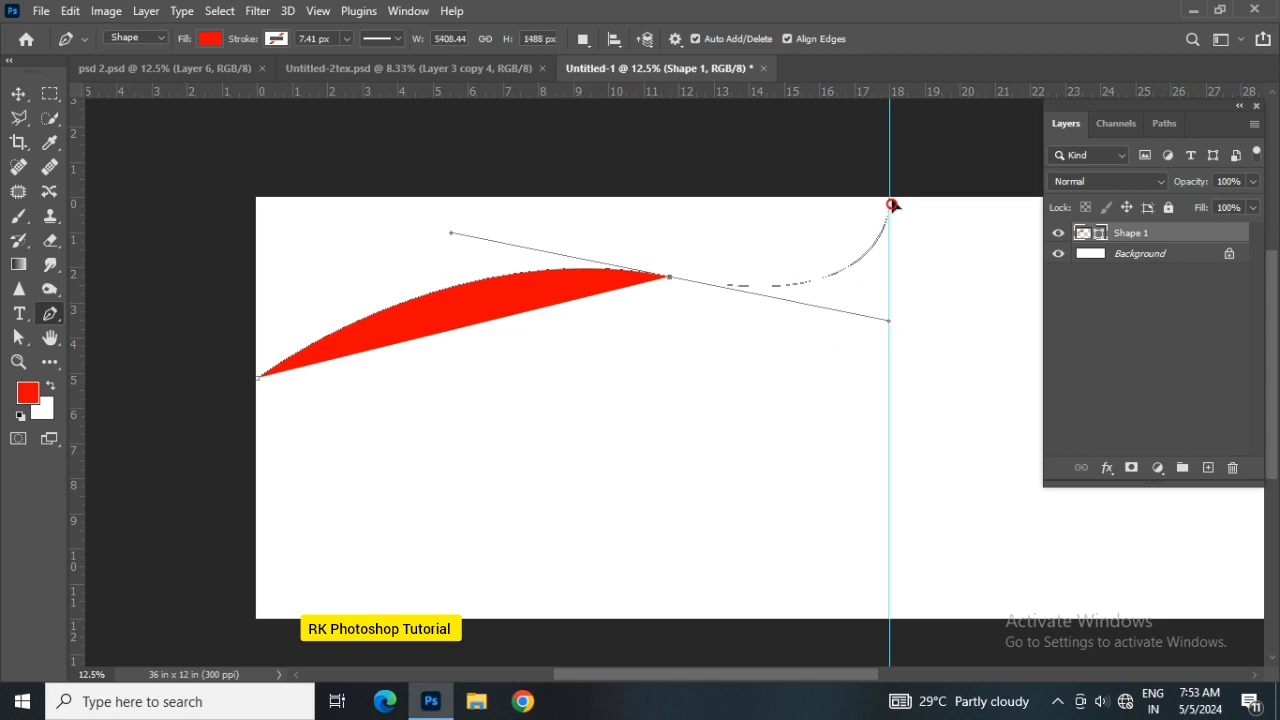
pyautogui.moveTo(889, 204); pyautogui.dragTo(901, 183)
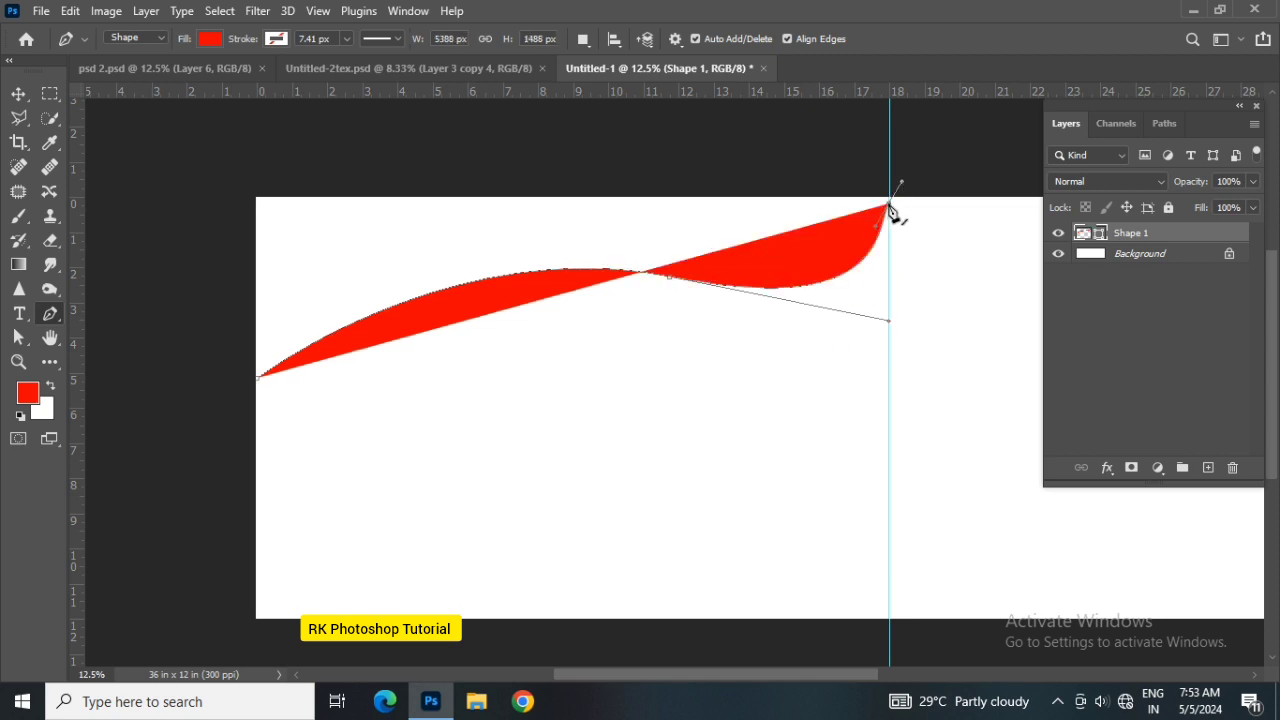
pyautogui.click(889, 204)
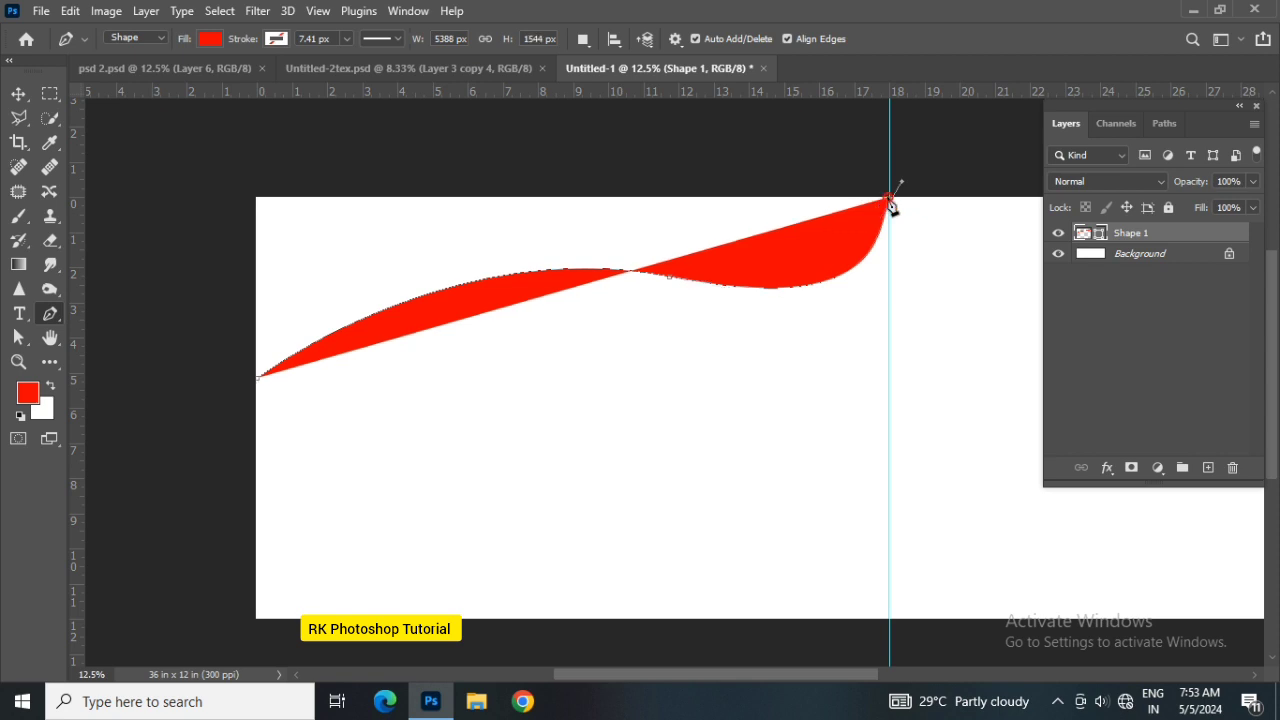
pyautogui.click(257, 200)
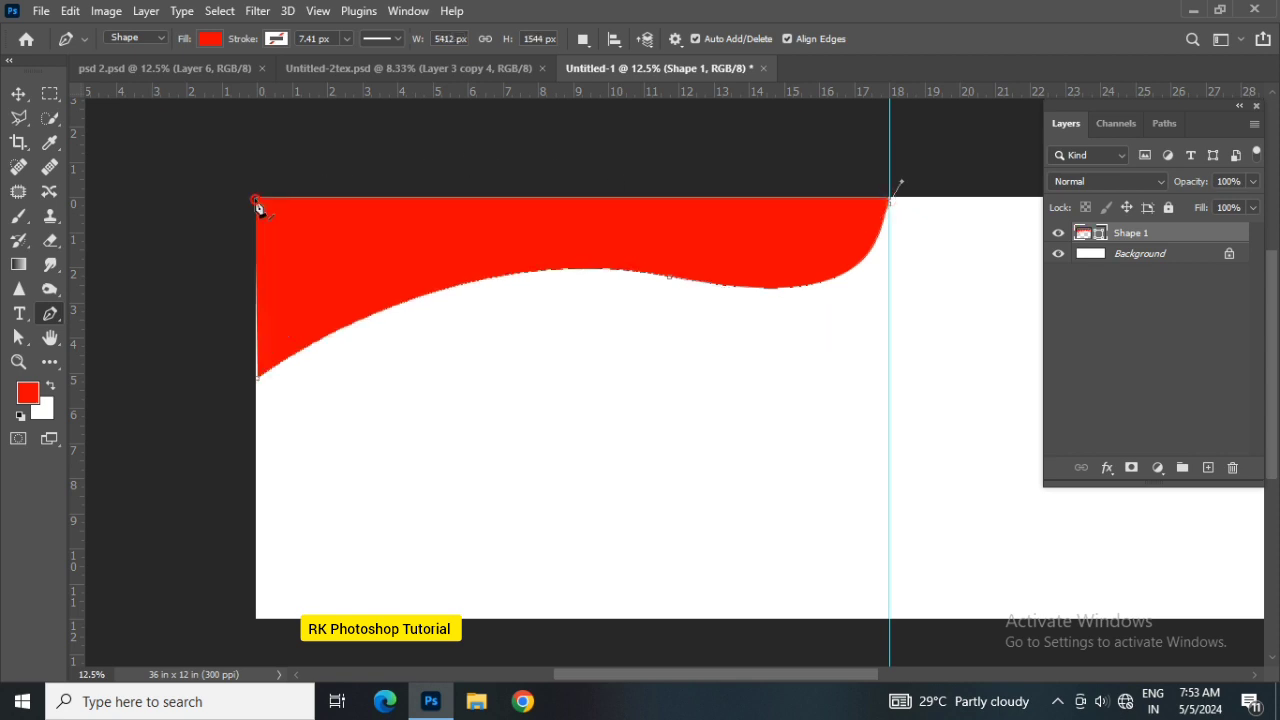
pyautogui.click(259, 388)
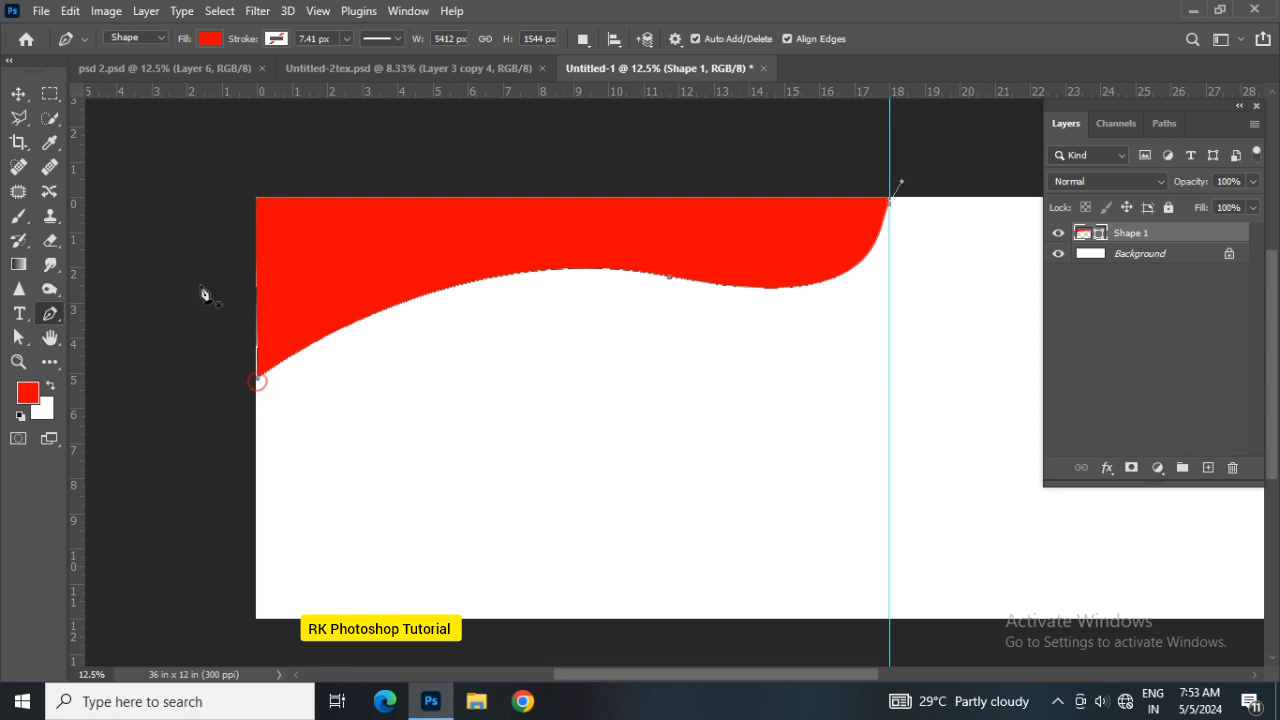
pyautogui.click(18, 93)
# Recolour the Shape 1 wave fill to black
pyautogui.click(522, 398)
pyautogui.click(665, 262)
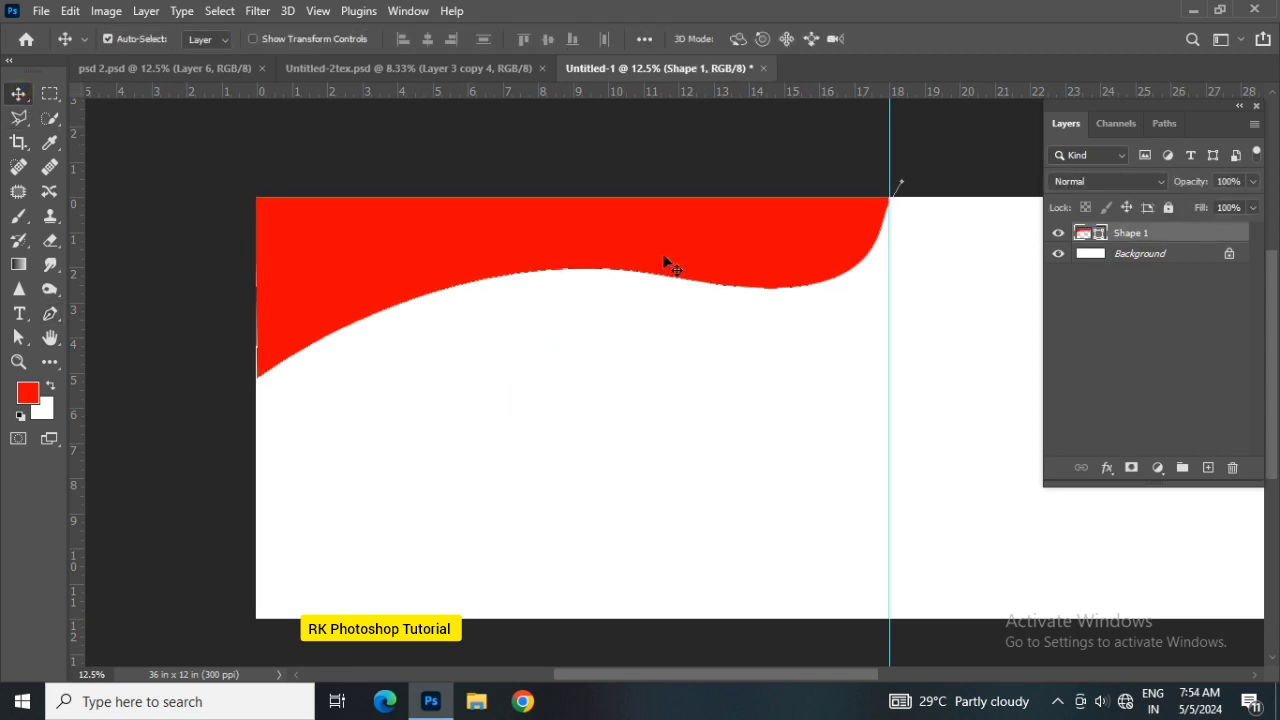
pyautogui.doubleClick(1100, 237)
pyautogui.click(800, 590)
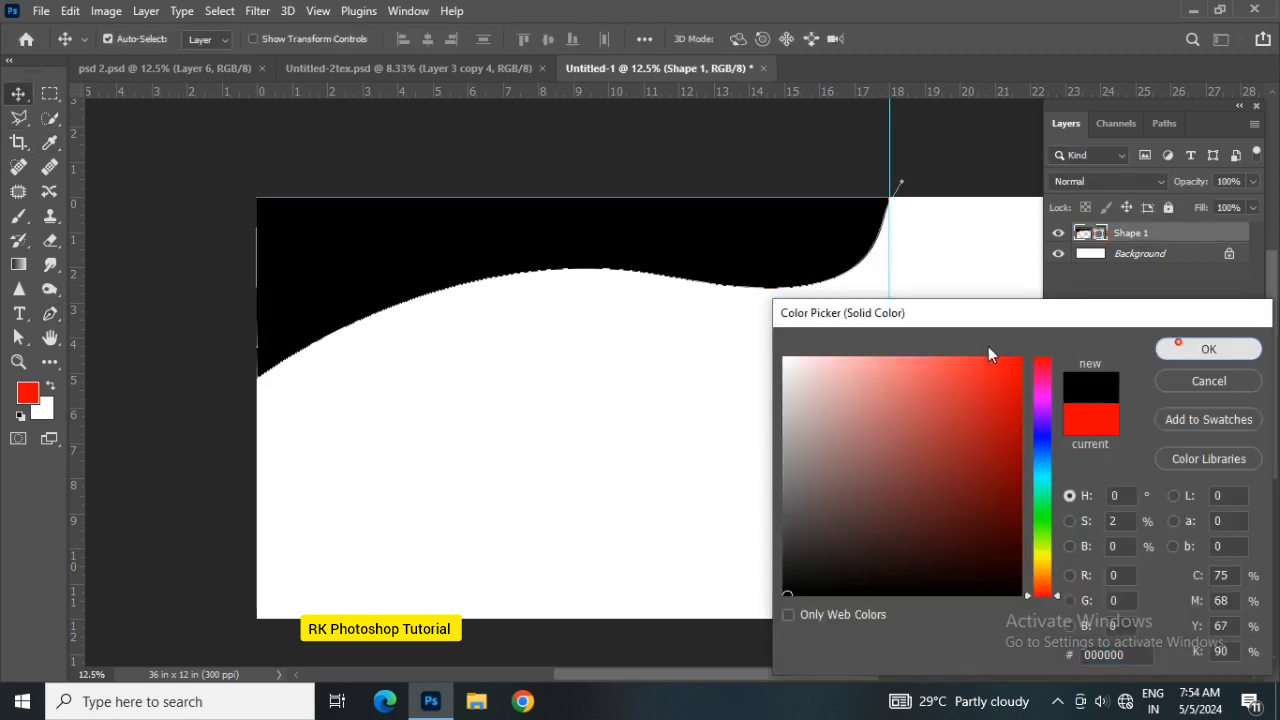
pyautogui.press('Return')
# Stretch the black wave slightly taller, align its right edge to the centre guide, and duplicate it
pyautogui.hotkey('ctrl', 't')
pyautogui.moveTo(889, 376); pyautogui.dragTo(897, 399)
pyautogui.press('Return')
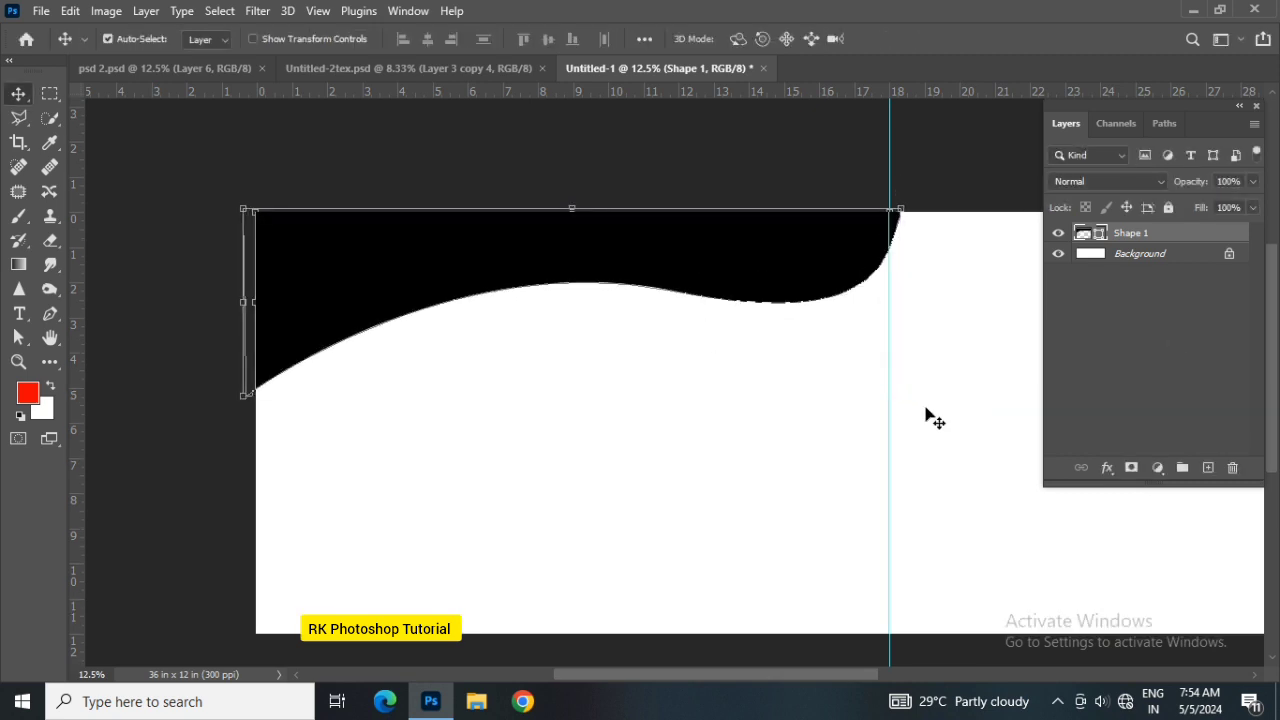
pyautogui.moveTo(813, 274); pyautogui.dragTo(813, 274)
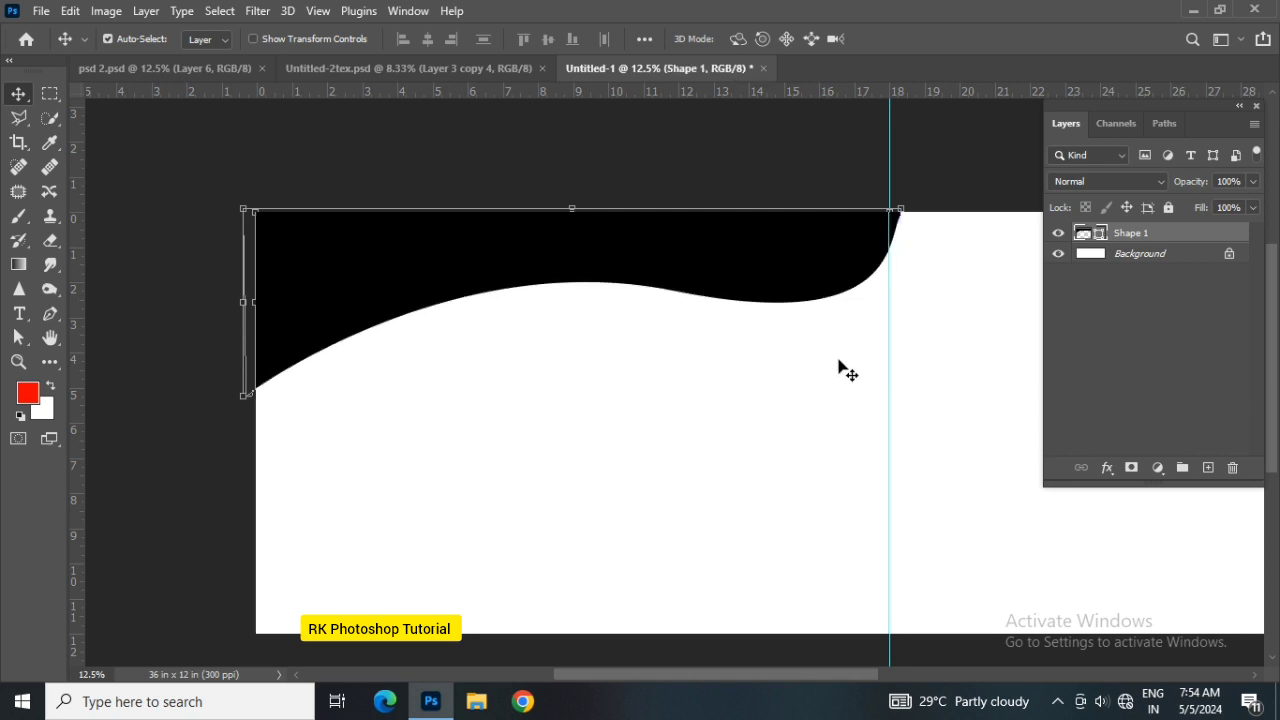
pyautogui.moveTo(831, 358); pyautogui.dragTo(813, 344)
pyautogui.moveTo(808, 258); pyautogui.dragTo(796, 252)
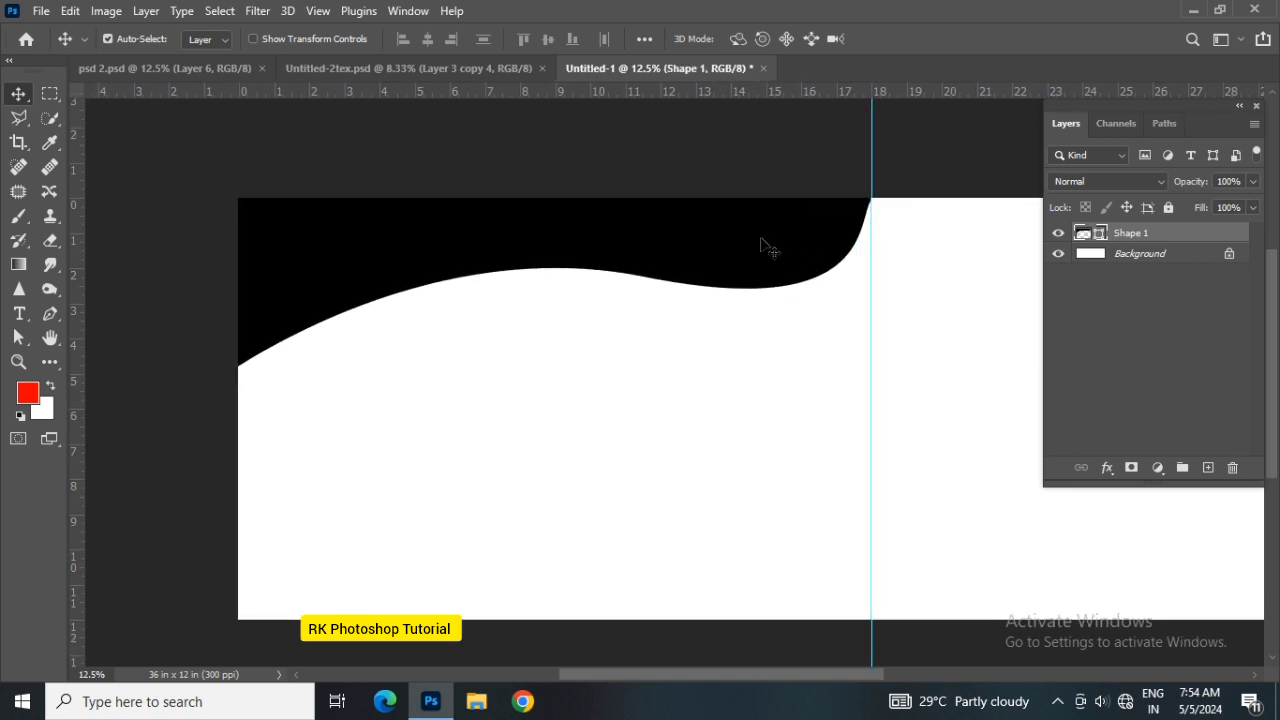
pyautogui.keyDown('alt'); pyautogui.click(768, 248); pyautogui.keyUp('alt')
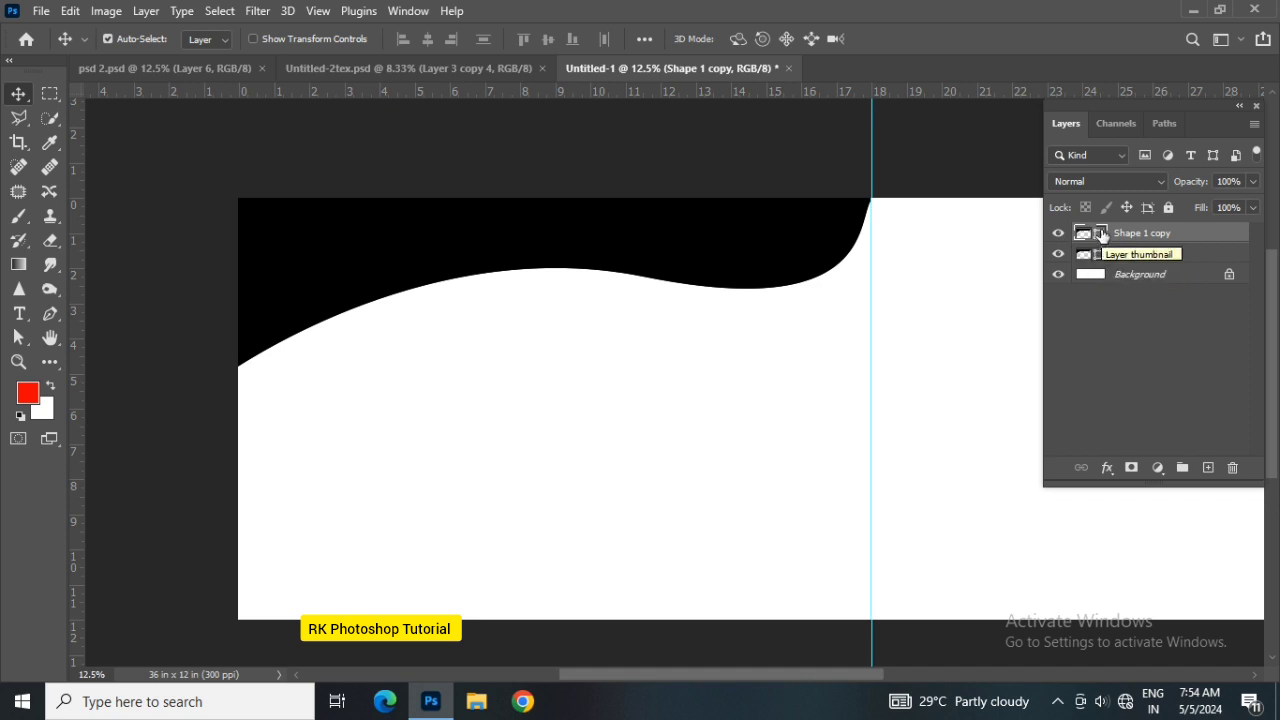
# Fill the wave copy dark grey #3e3e3e and enlarge and tilt the black wave about -1° beneath it
pyautogui.doubleClick(1083, 233)
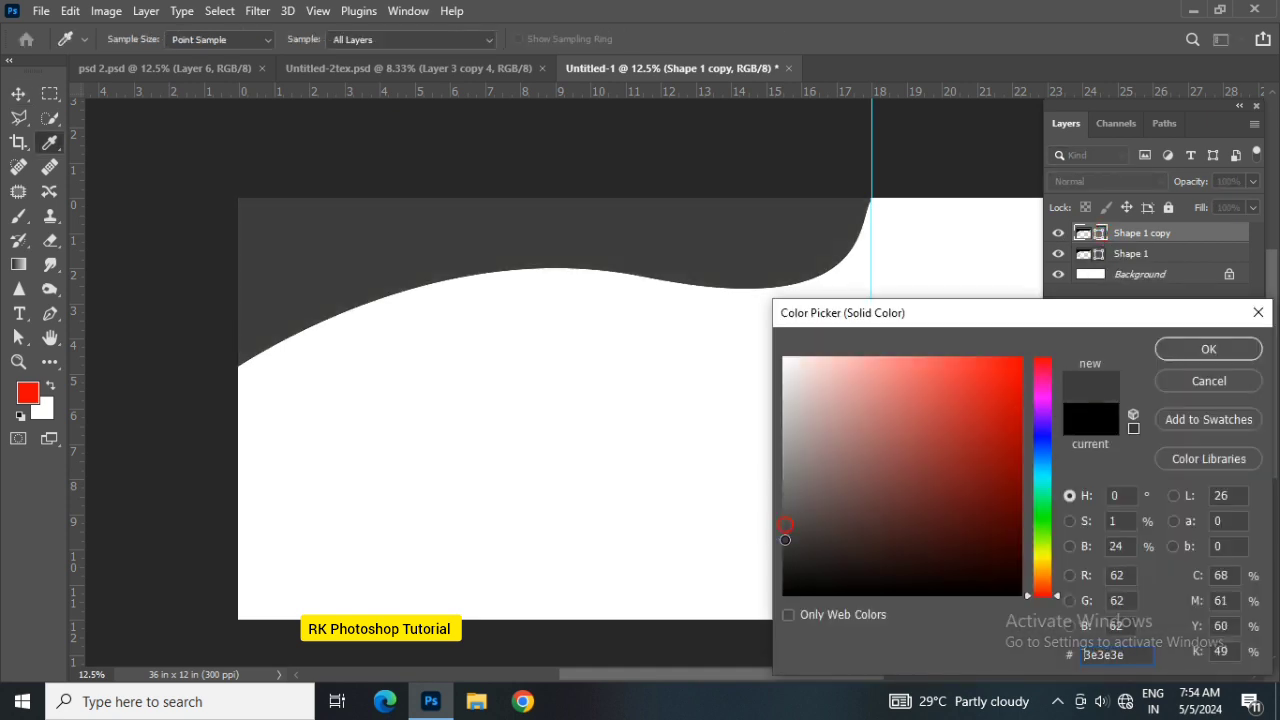
pyautogui.click(1208, 349)
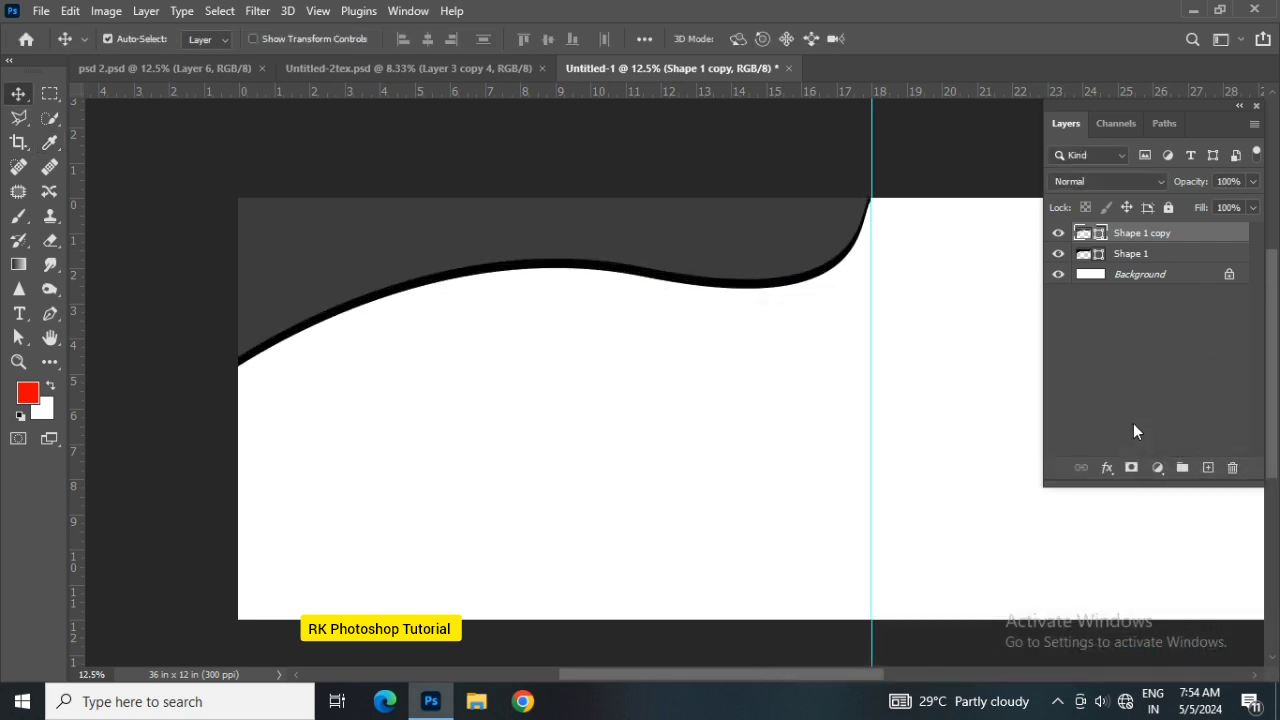
pyautogui.click(1131, 253)
pyautogui.hotkey('ctrl', 't')
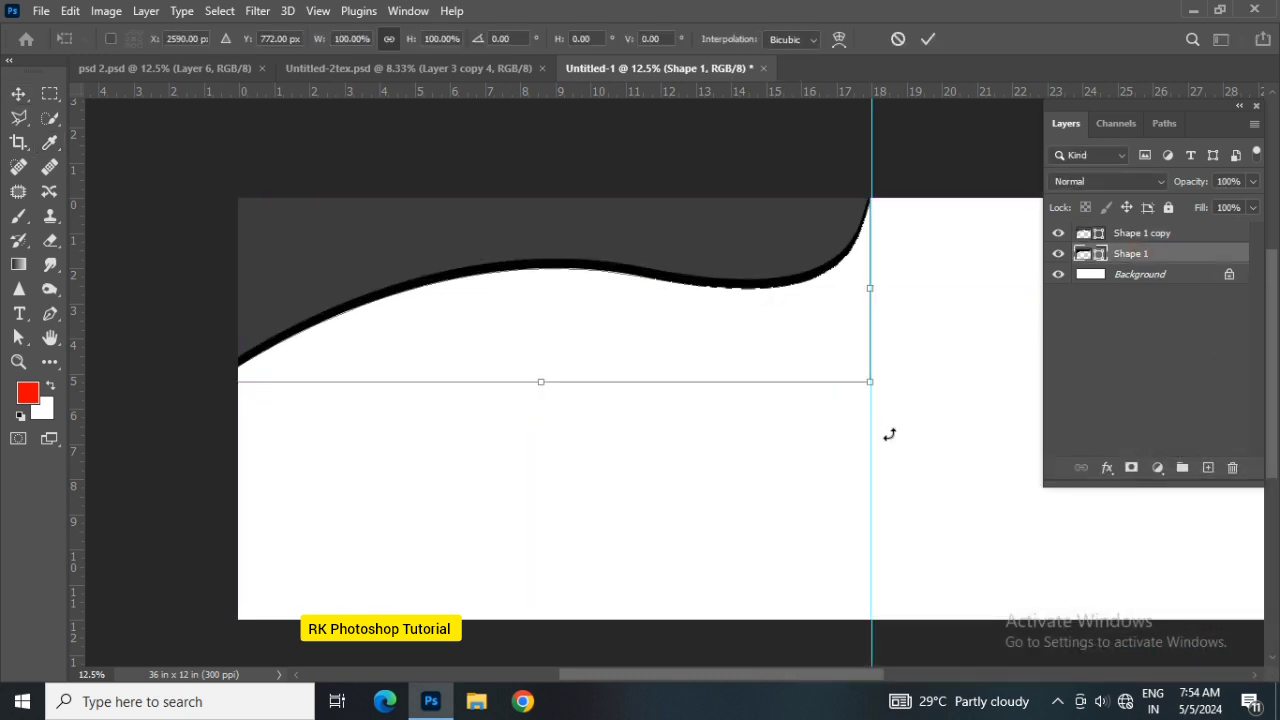
pyautogui.moveTo(870, 385); pyautogui.dragTo(880, 416)
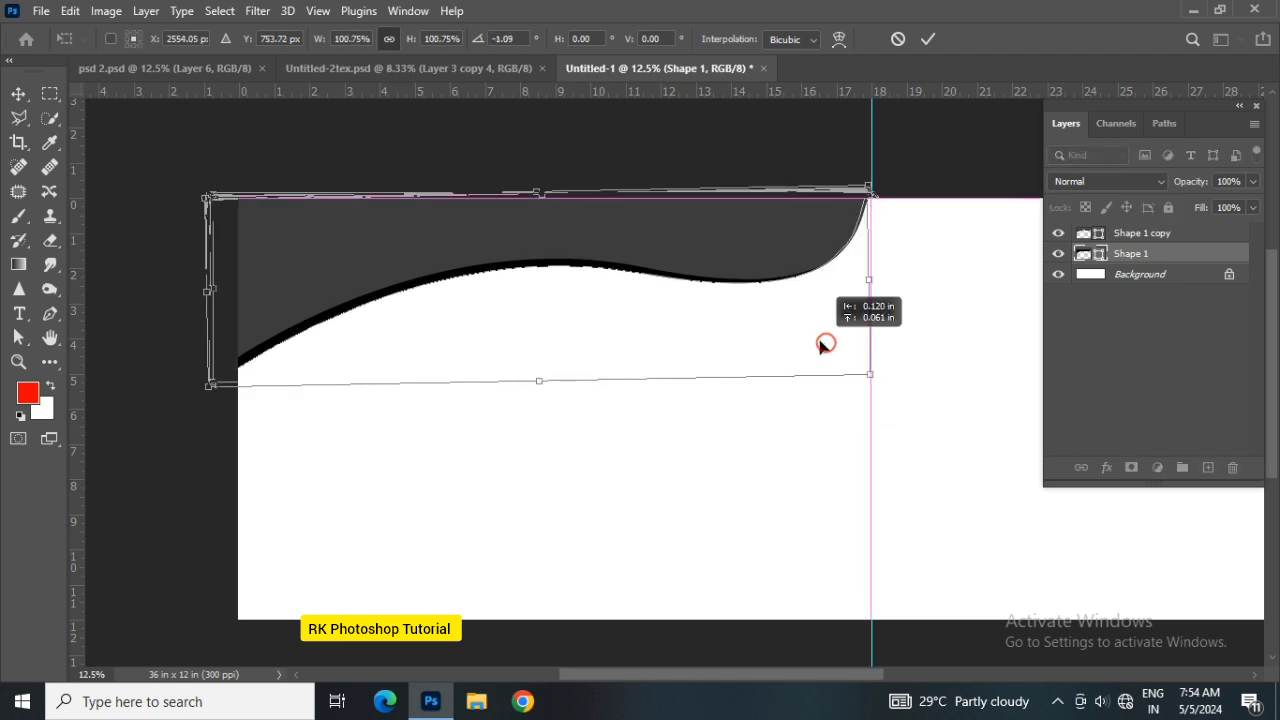
pyautogui.moveTo(822, 336); pyautogui.dragTo(817, 333)
pyautogui.press('Return')
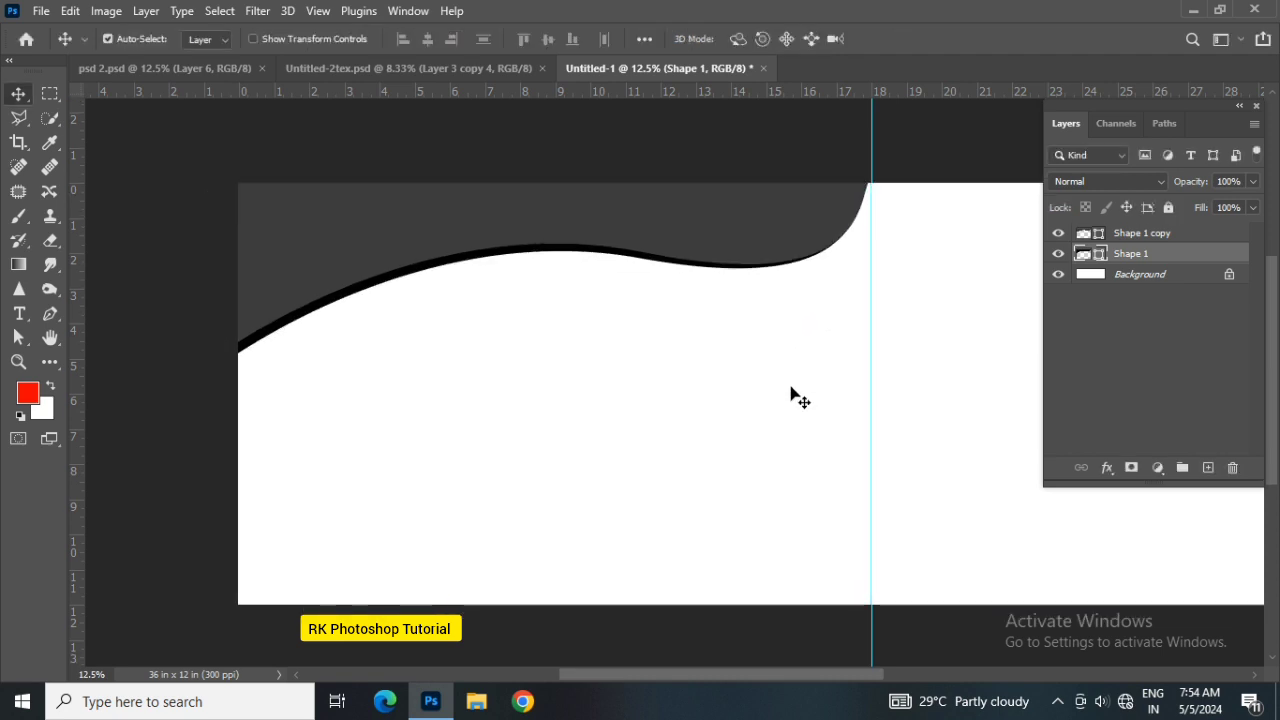
# Draw a circle with the Ellipse tool and move it onto the wave's curve
pyautogui.click(1156, 235)
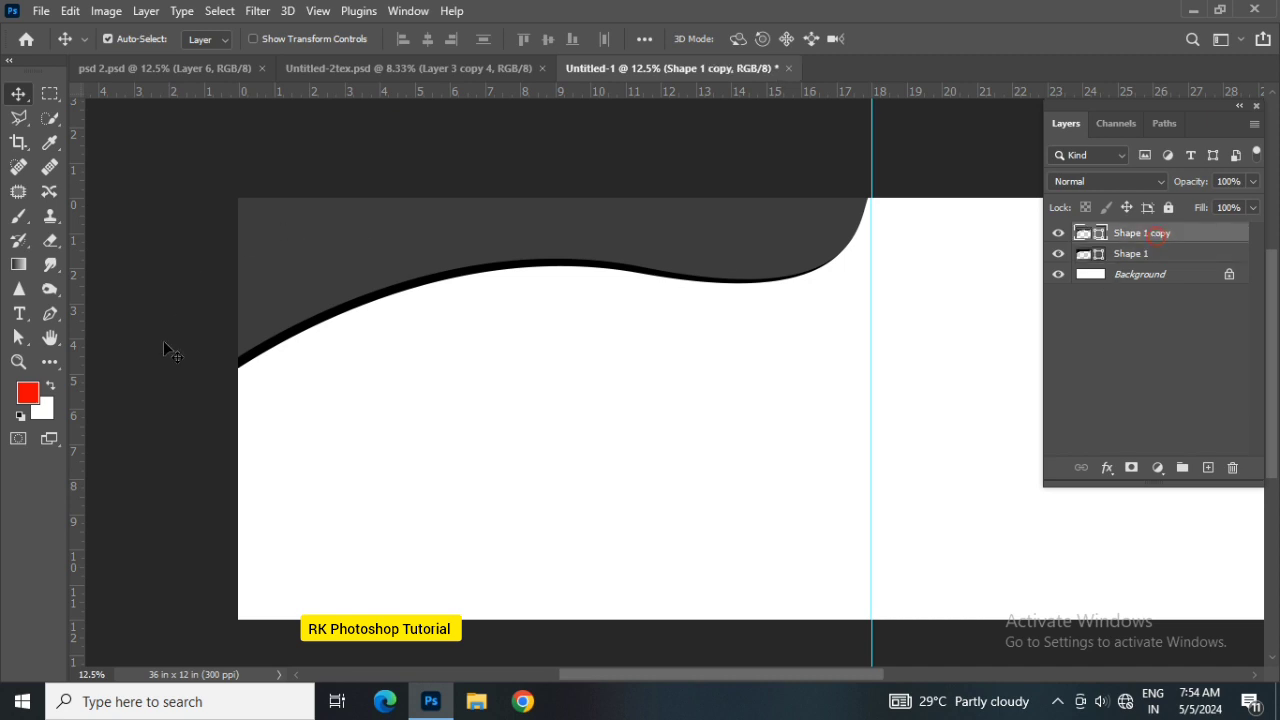
pyautogui.click(54, 363)
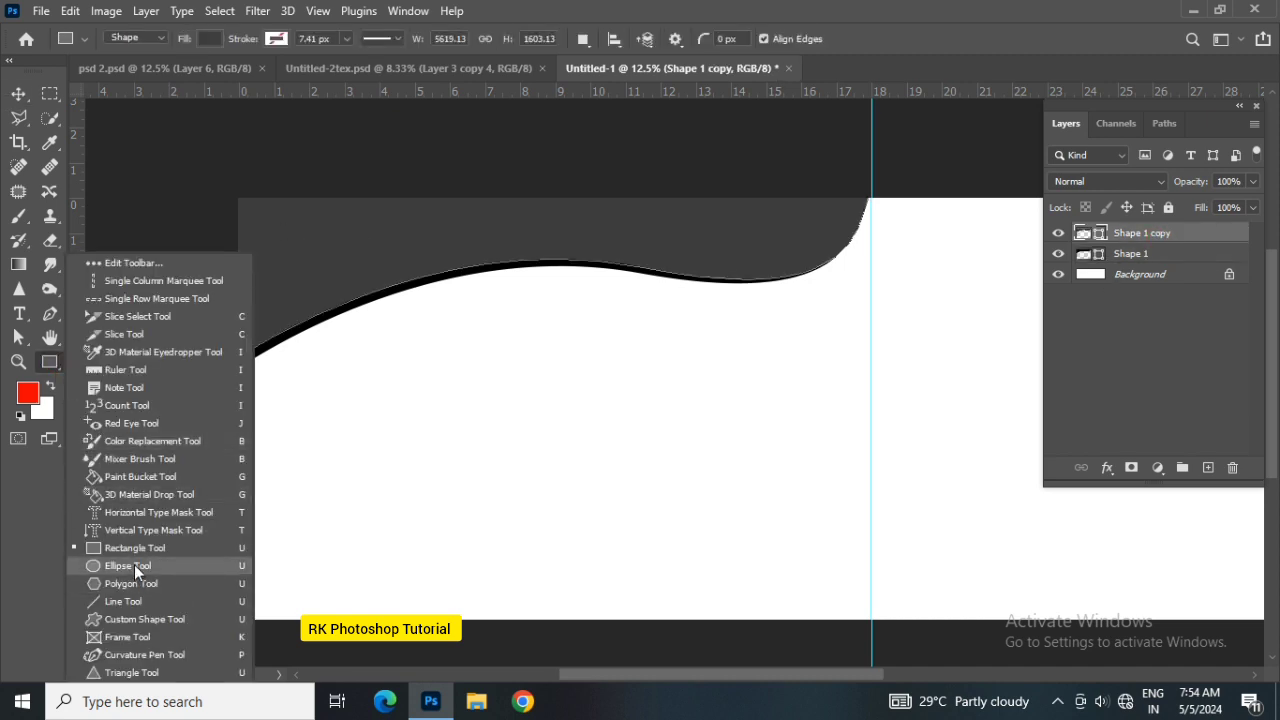
pyautogui.click(134, 565)
pyautogui.moveTo(575, 317); pyautogui.dragTo(740, 466)
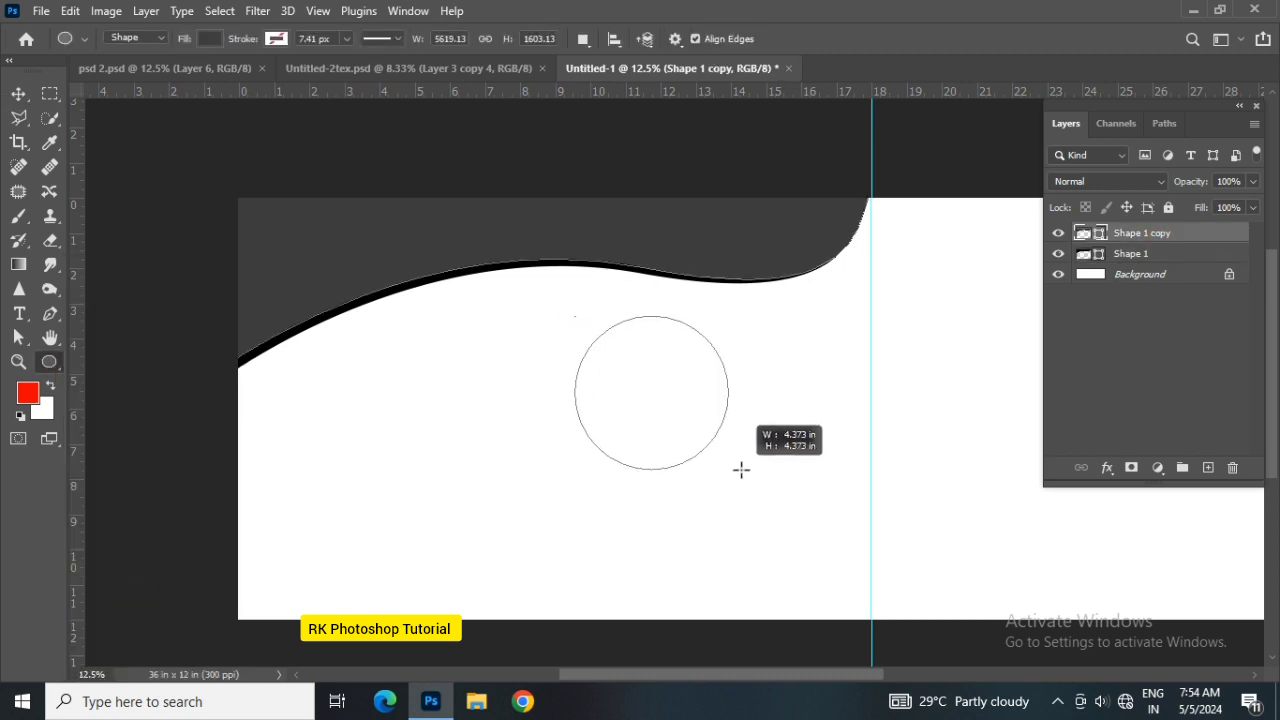
pyautogui.click(913, 228)
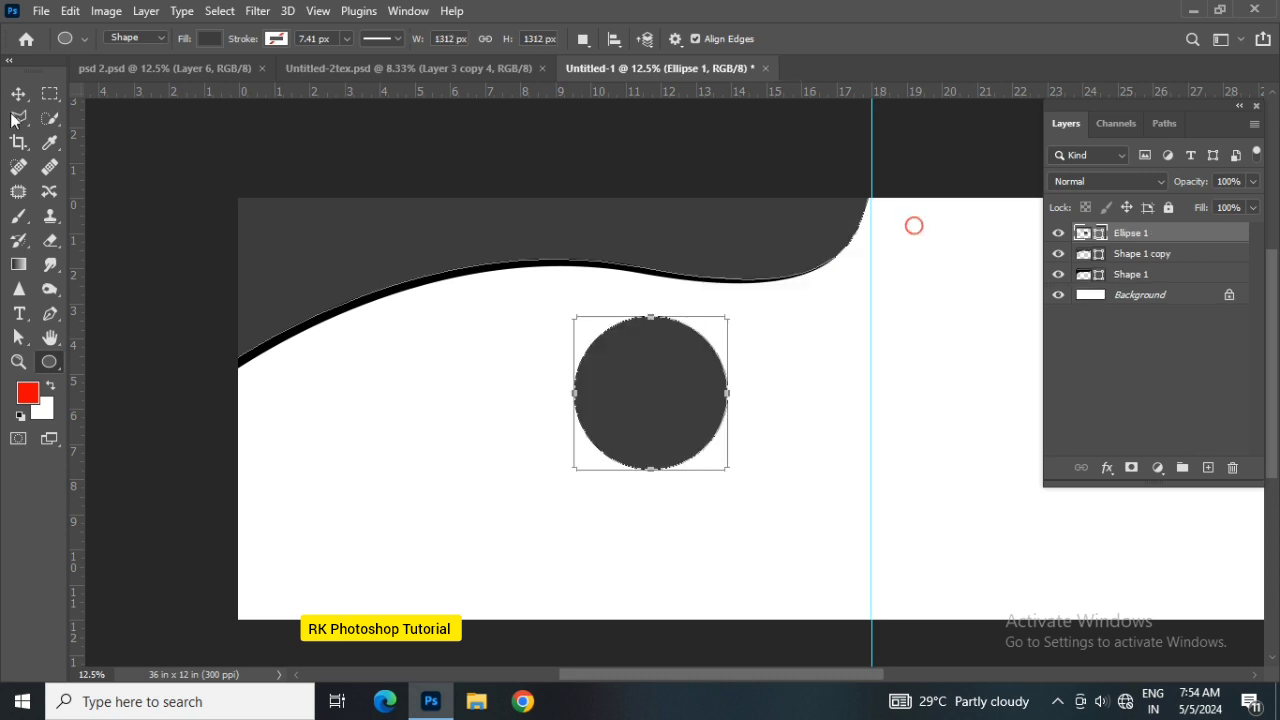
pyautogui.press('v')
pyautogui.moveTo(653, 392); pyautogui.dragTo(786, 295)
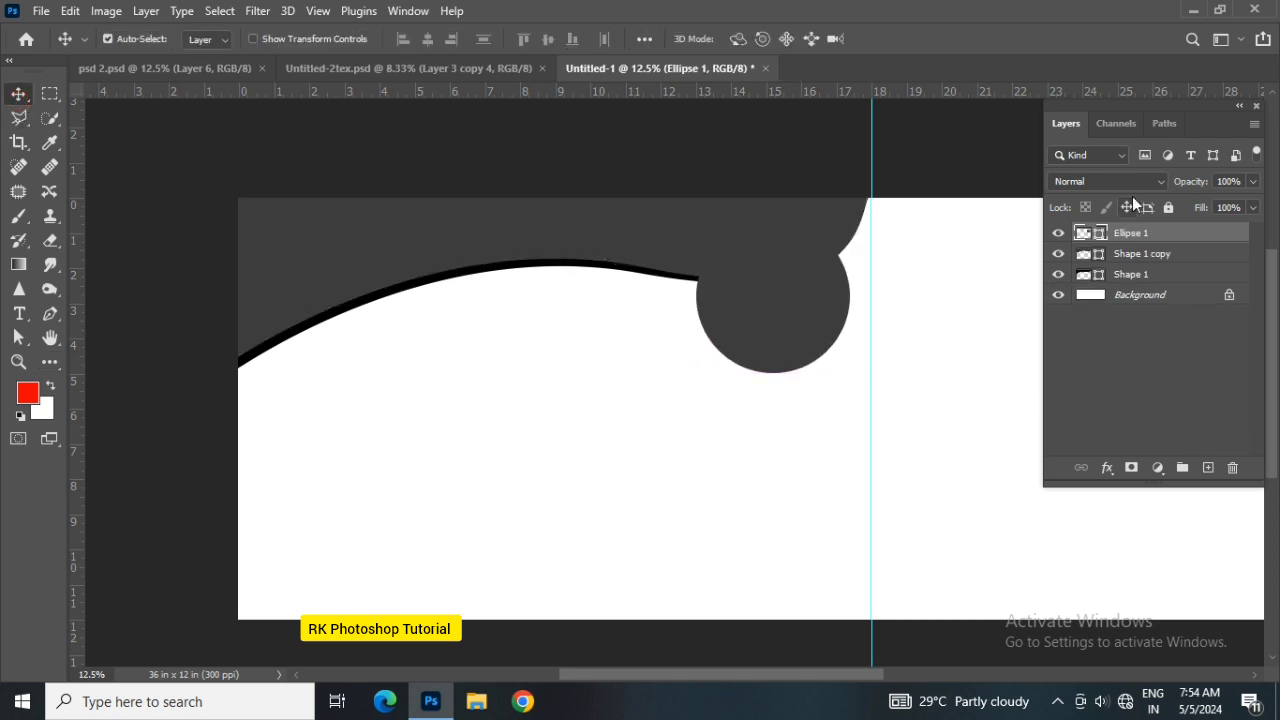
# Fill the circle very light grey and shift it slightly right
pyautogui.doubleClick(1091, 240)
pyautogui.moveTo(846, 457); pyautogui.dragTo(777, 367)
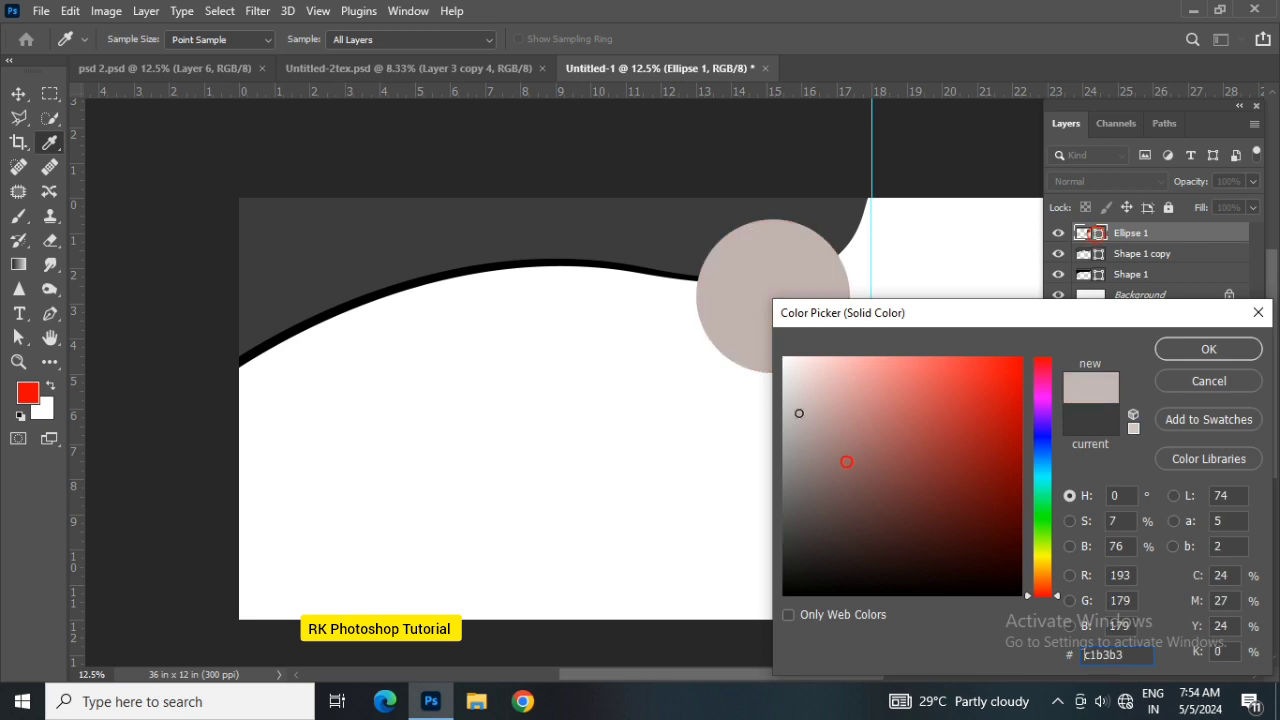
pyautogui.click(1208, 348)
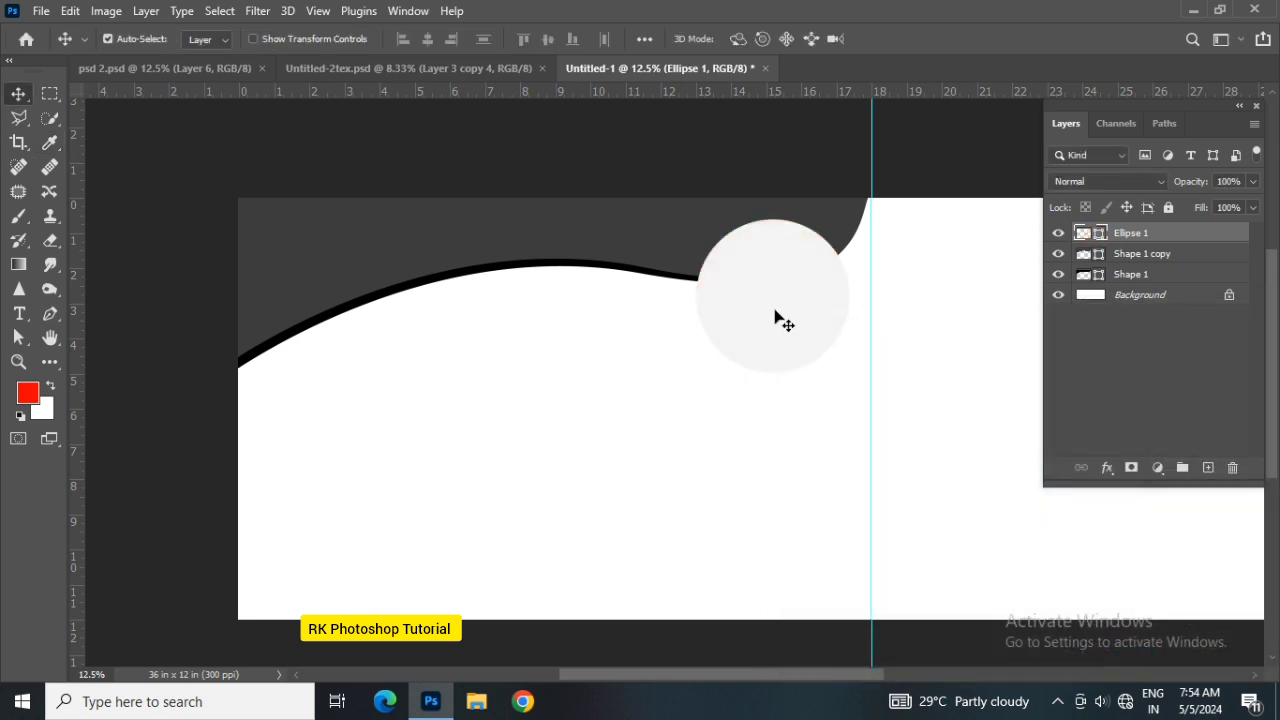
pyautogui.moveTo(774, 313); pyautogui.dragTo(784, 313)
# Shrink the grey circle slightly and reposition it at the wave's bend
pyautogui.hotkey('ctrl', 't')
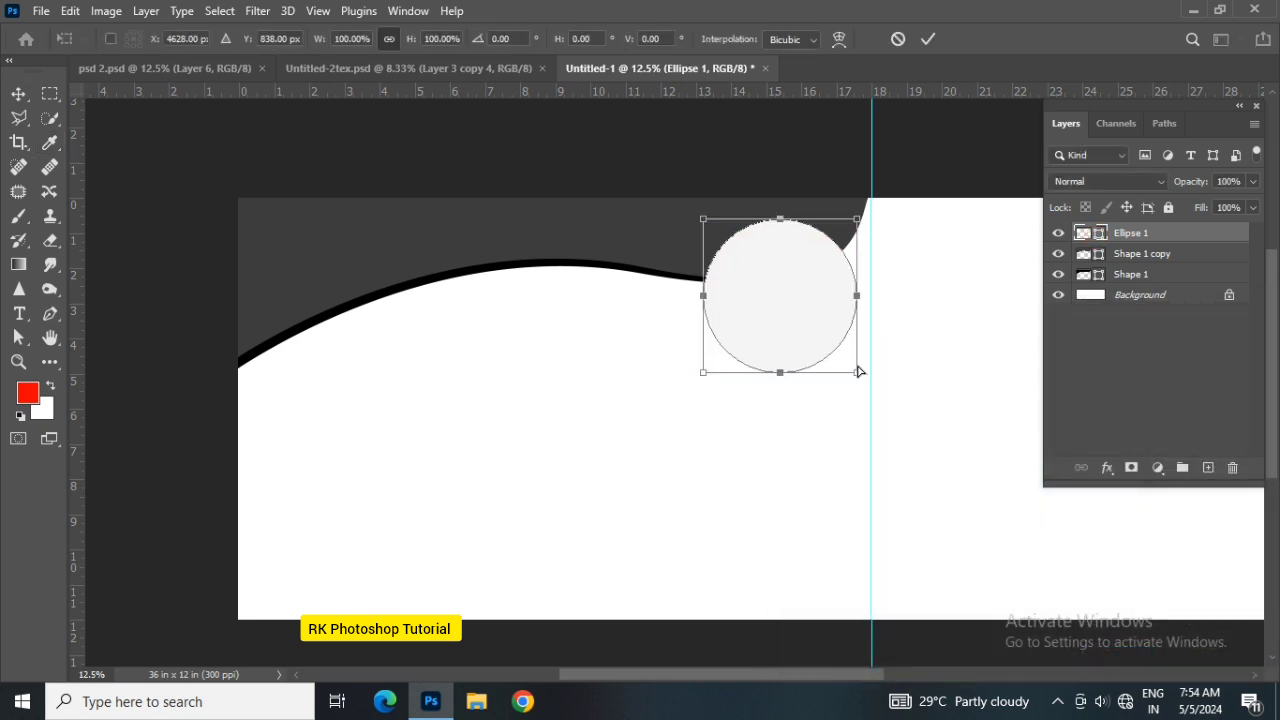
pyautogui.moveTo(857, 369); pyautogui.dragTo(829, 357)
pyautogui.moveTo(766, 323); pyautogui.dragTo(770, 320)
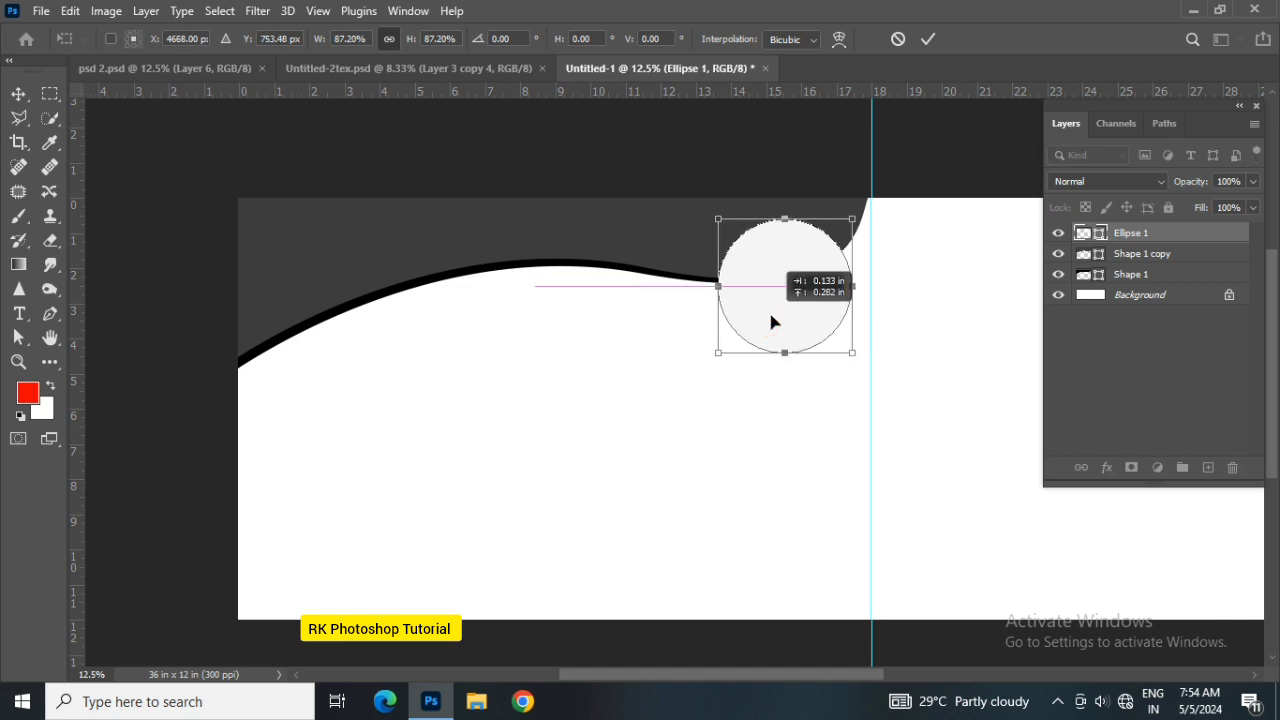
pyautogui.press('Return')
# Duplicate the circle and scale the copy to about 80%
pyautogui.hotkey('ctrl', 'j')
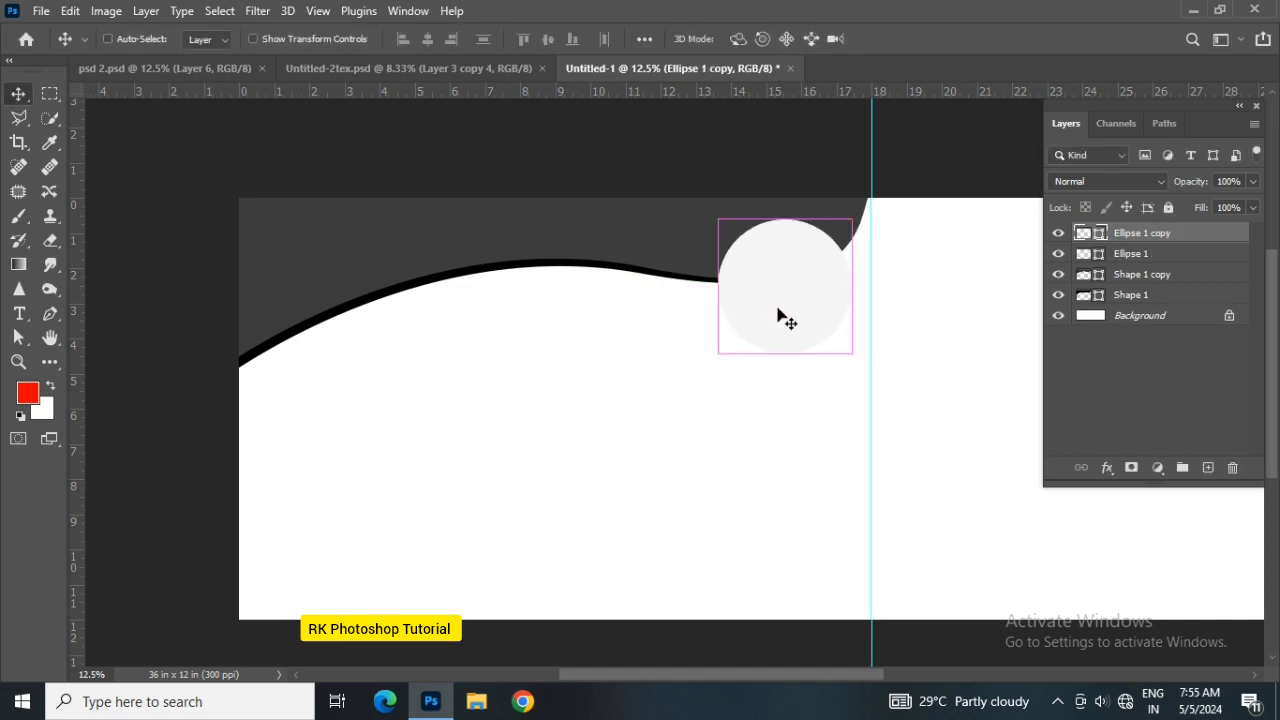
pyautogui.hotkey('ctrl', 't')
pyautogui.scroll(-1, 843, 238)
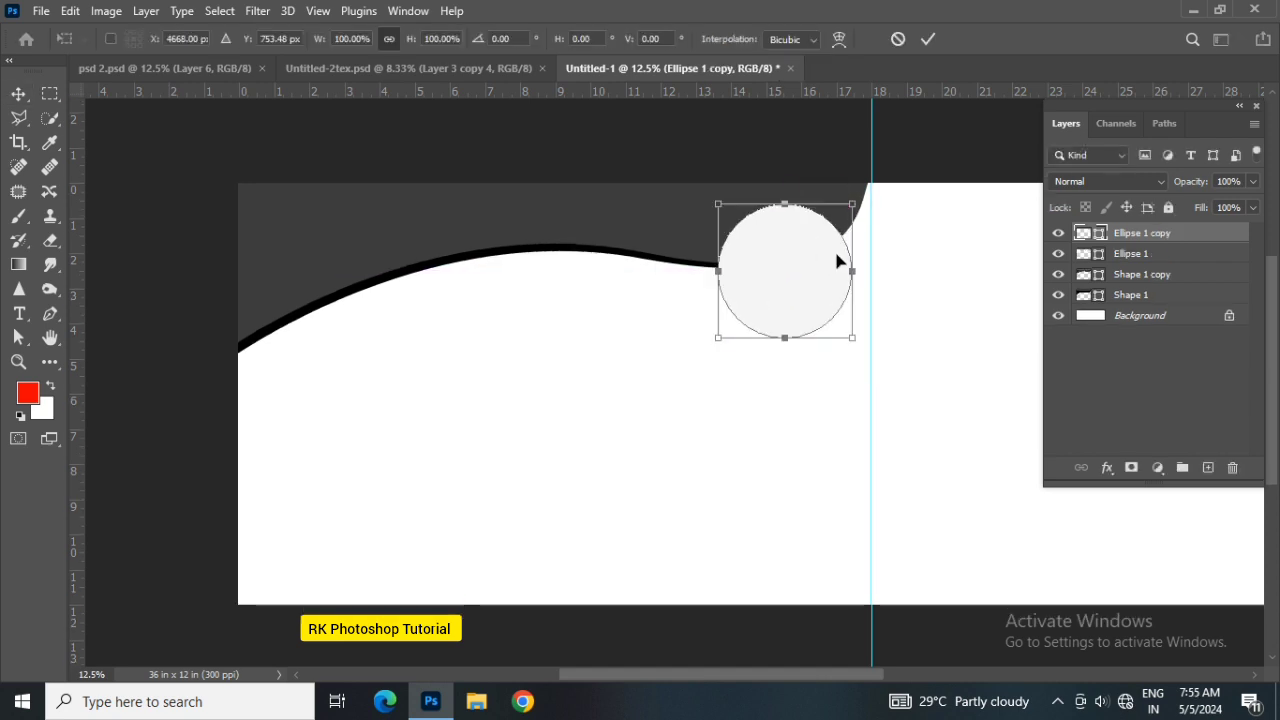
pyautogui.moveTo(851, 205); pyautogui.dragTo(838, 215)
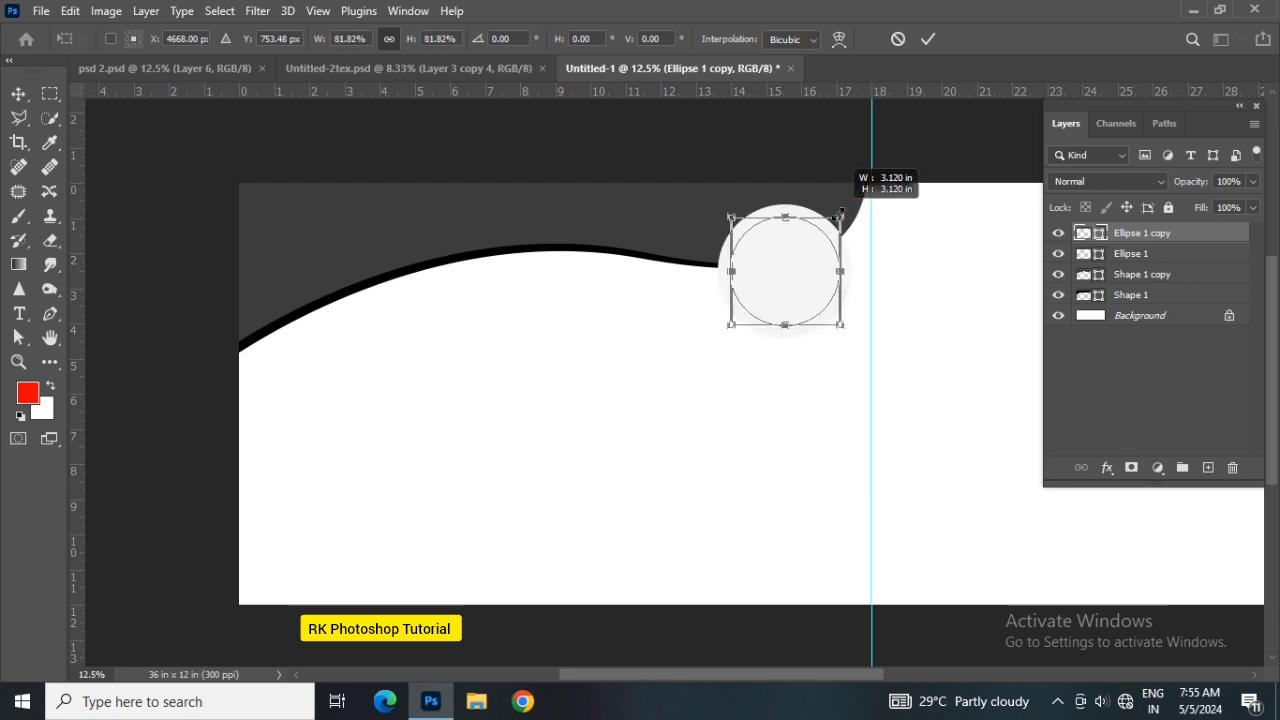
pyautogui.press('Return')
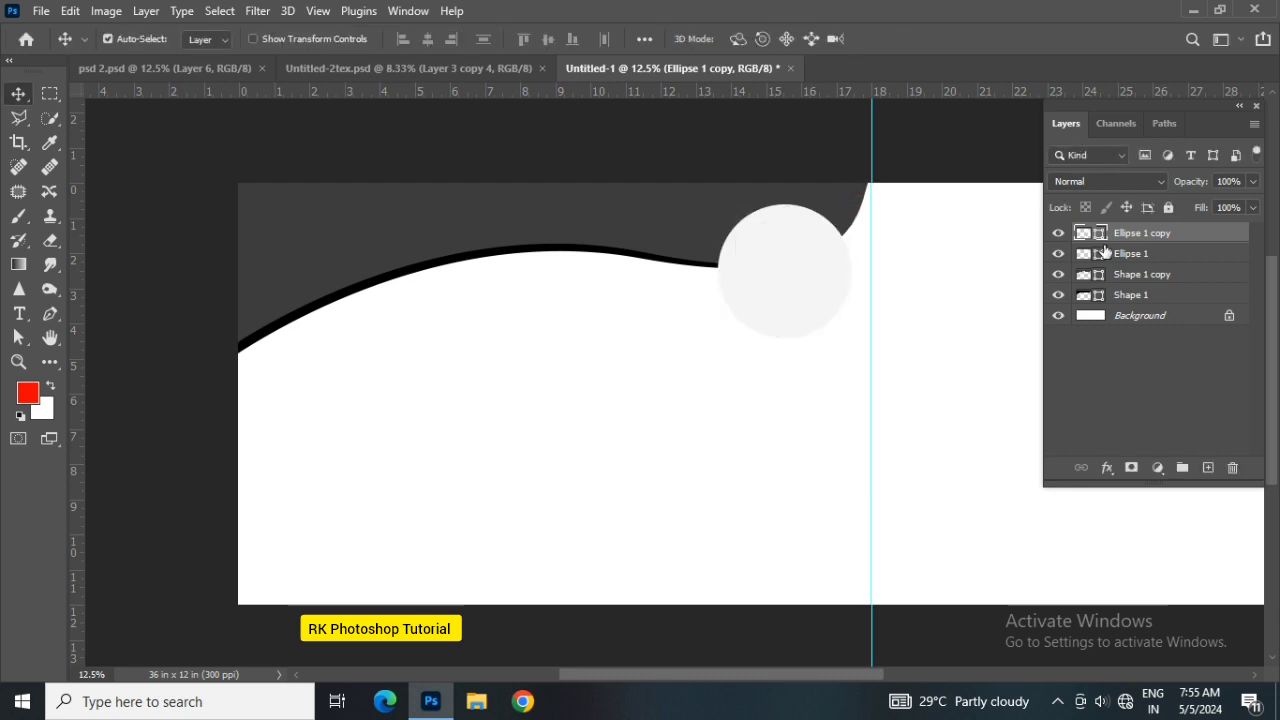
# Make the outer Ellipse 1 circle white and the inner copy black
pyautogui.doubleClick(1097, 258)
pyautogui.click(960, 265)
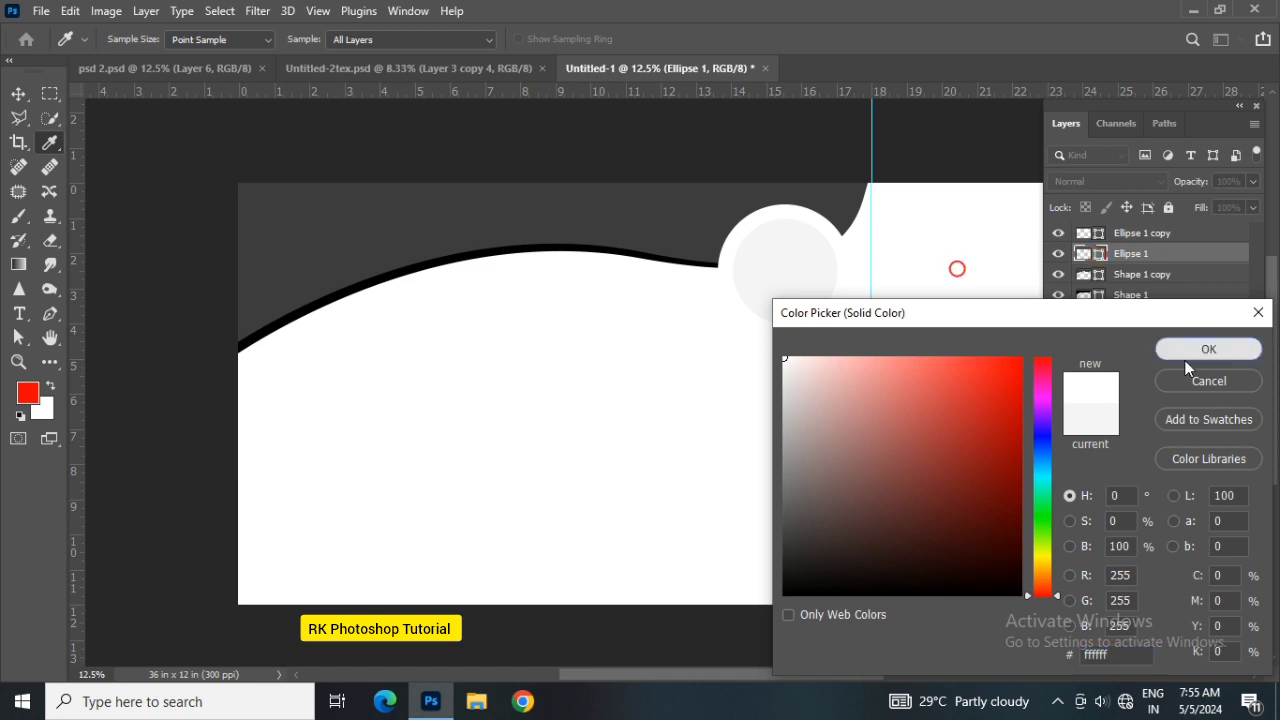
pyautogui.click(1185, 358)
pyautogui.doubleClick(1100, 236)
pyautogui.moveTo(843, 443); pyautogui.dragTo(784, 596)
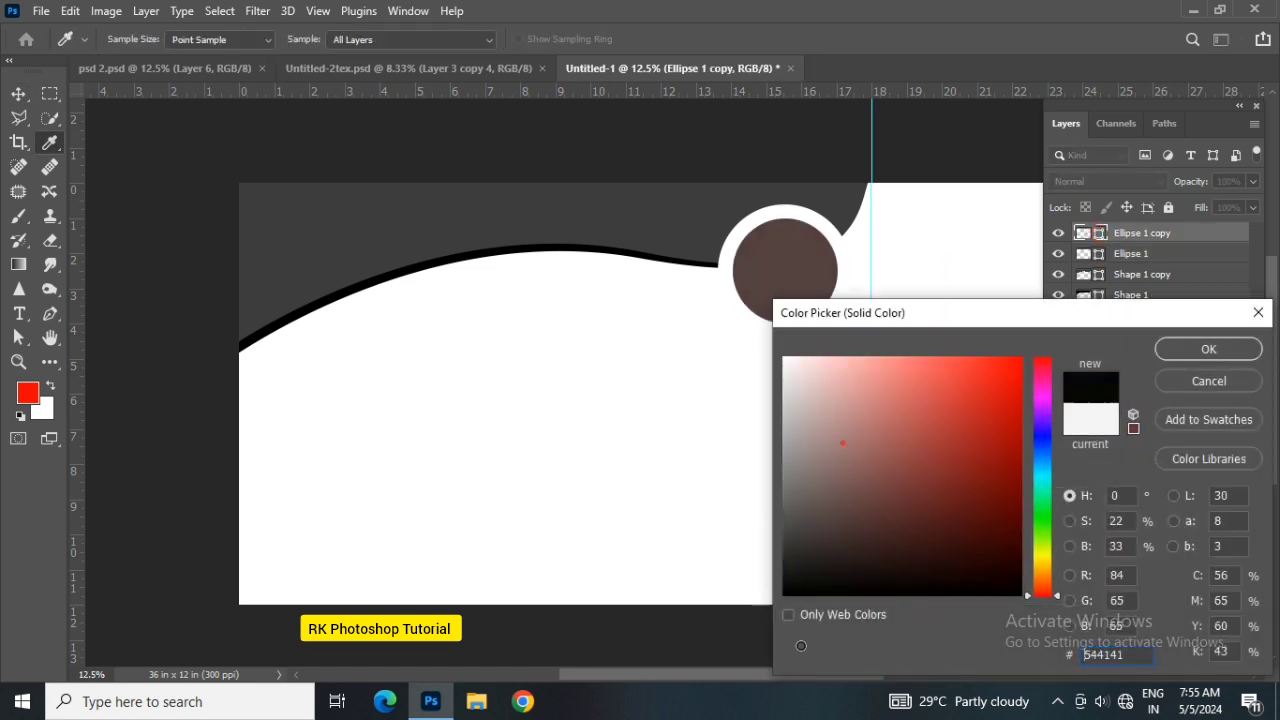
pyautogui.click(1165, 348)
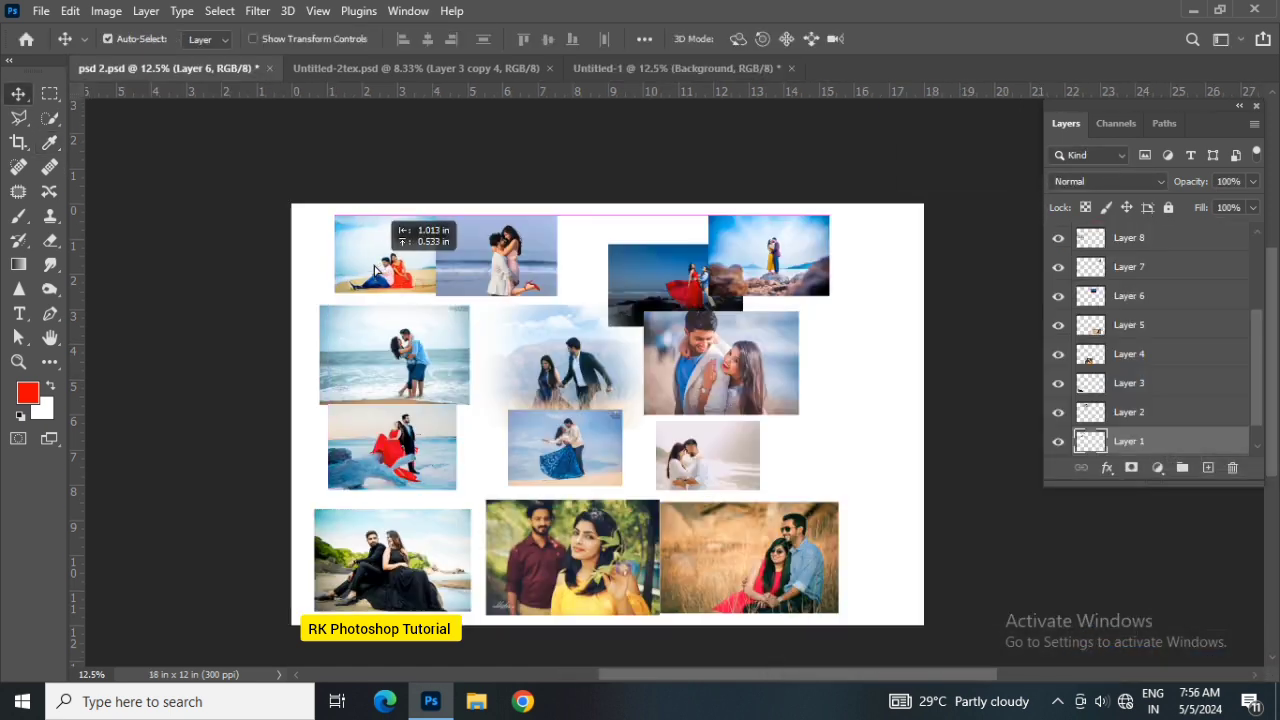
# Drag the back-to-back beach couple photo from psd 2 into Untitled-1 and enlarge it
pyautogui.moveTo(376, 270); pyautogui.dragTo(655, 188)
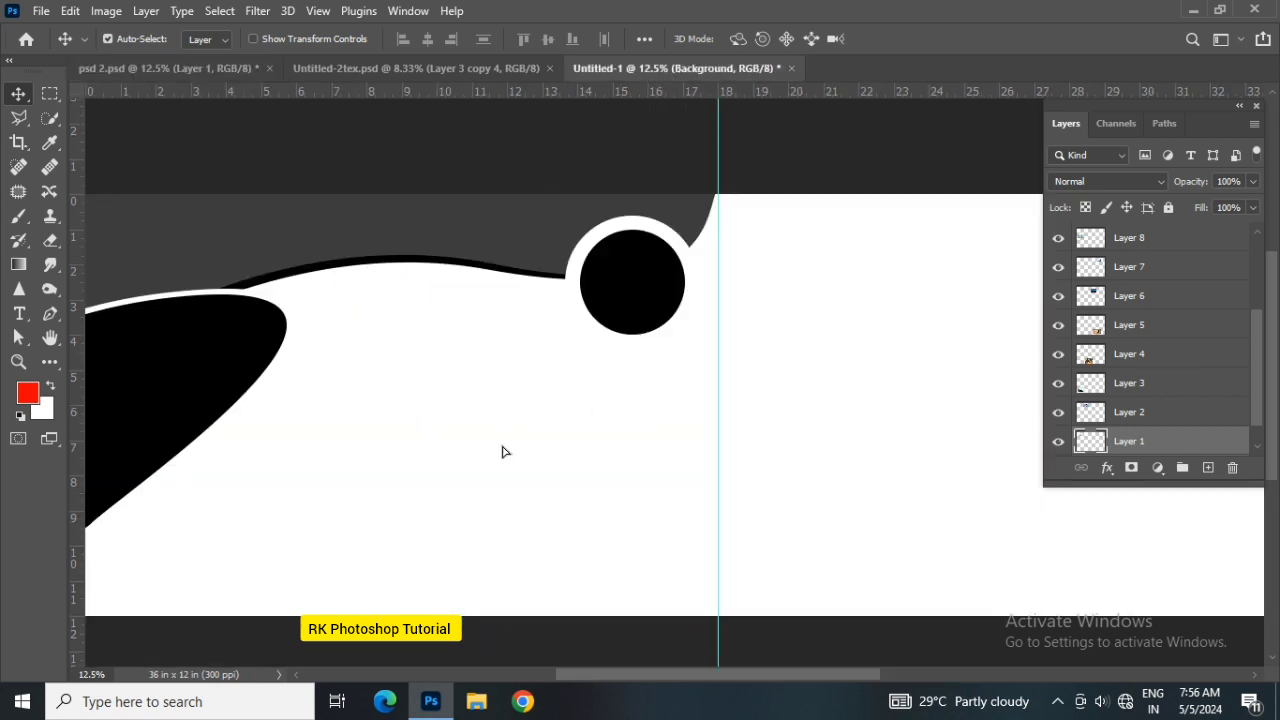
pyautogui.moveTo(503, 452); pyautogui.dragTo(494, 489)
pyautogui.hotkey('ctrl', 't')
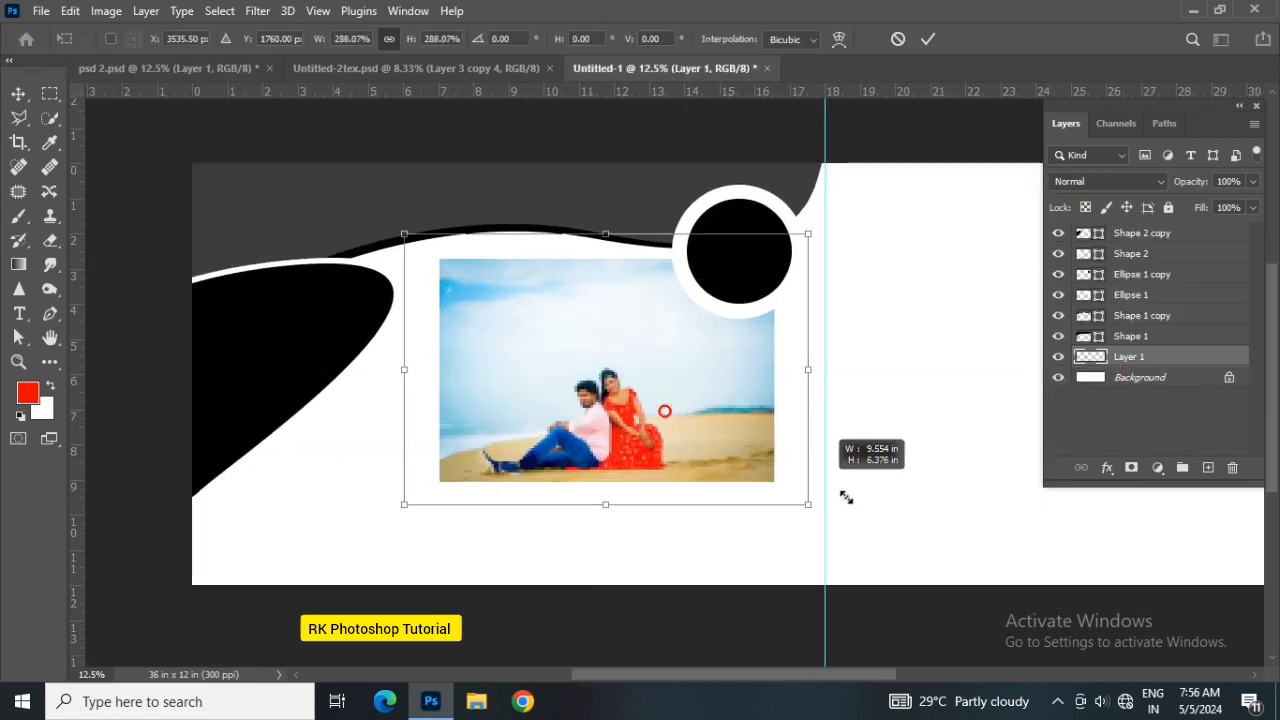
pyautogui.moveTo(663, 409); pyautogui.dragTo(877, 543)
pyautogui.moveTo(743, 477); pyautogui.dragTo(651, 516)
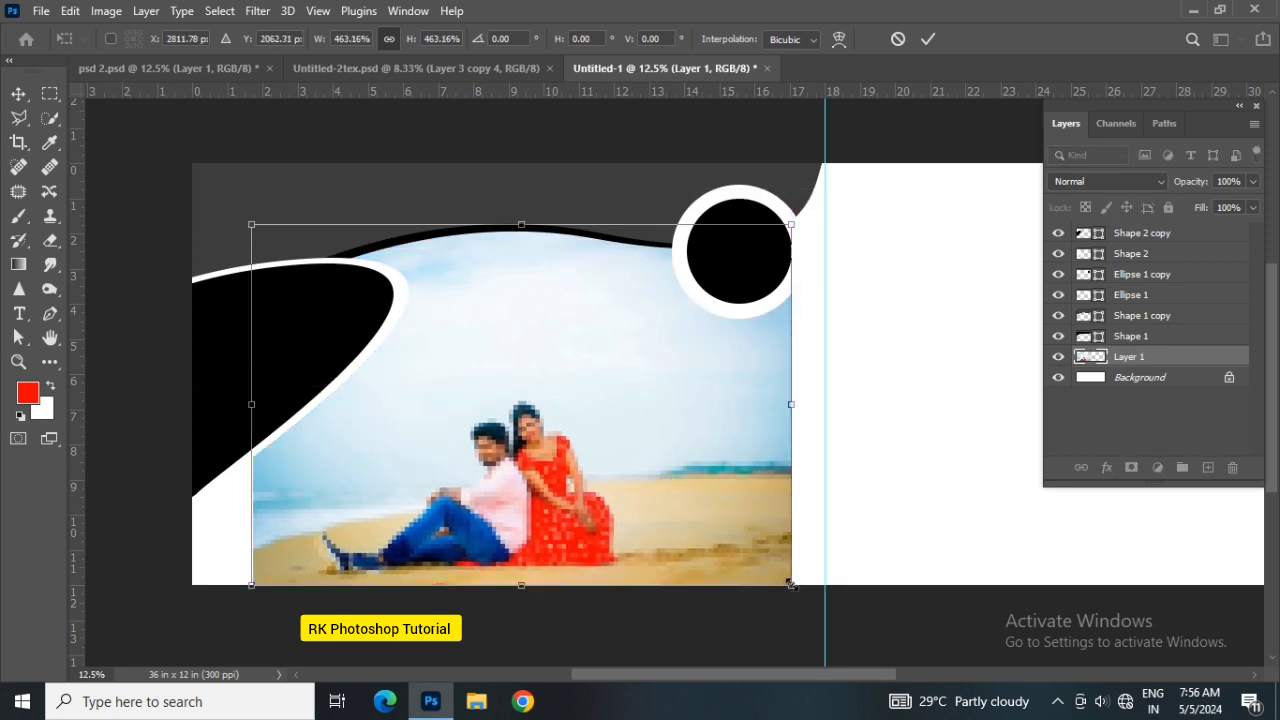
pyautogui.moveTo(790, 584); pyautogui.dragTo(848, 588)
# Fit the photo to the left page, nudging it right to meet the centre guide
pyautogui.moveTo(787, 560)
pyautogui.mouseDown()
pyautogui.moveTo(762, 547)
pyautogui.moveTo(774, 531)
pyautogui.moveTo(764, 527)
pyautogui.mouseUp()
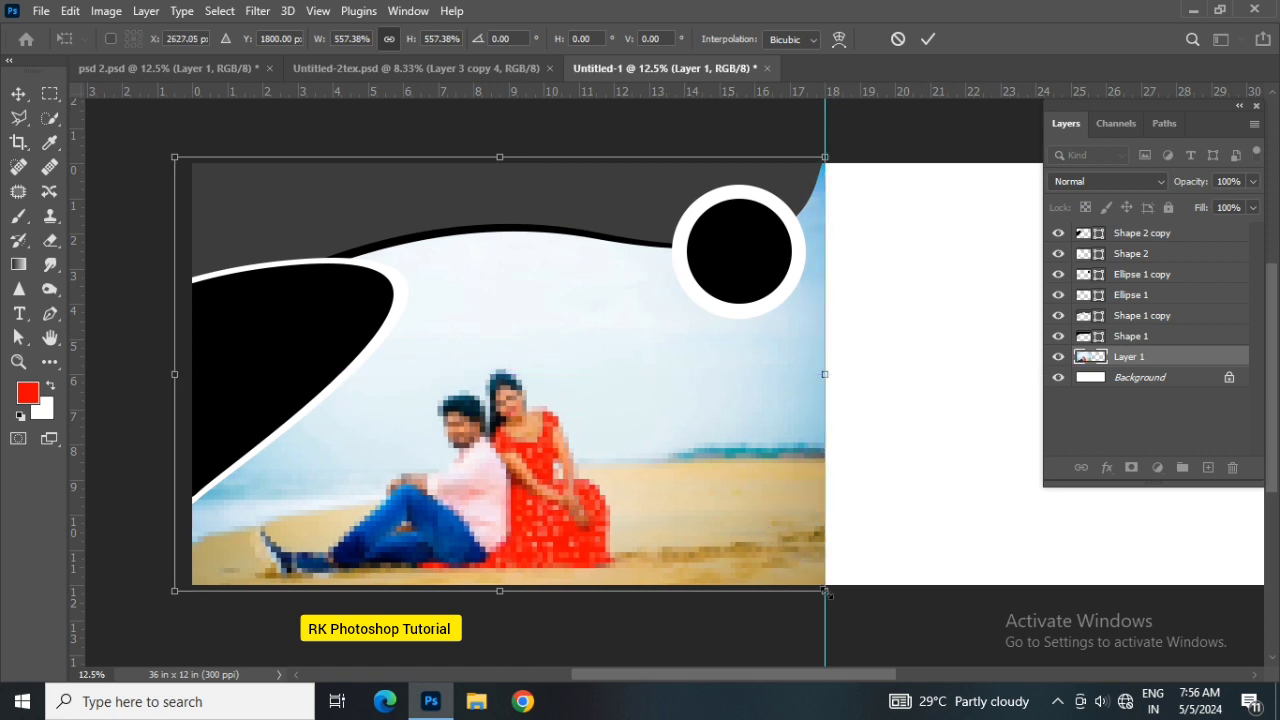
pyautogui.moveTo(826, 594); pyautogui.dragTo(821, 591)
pyautogui.hotkey('shift', 'Right')
pyautogui.hotkey('shift', 'Right')
pyautogui.hotkey('shift', 'Right')
pyautogui.hotkey('shift', 'Right')
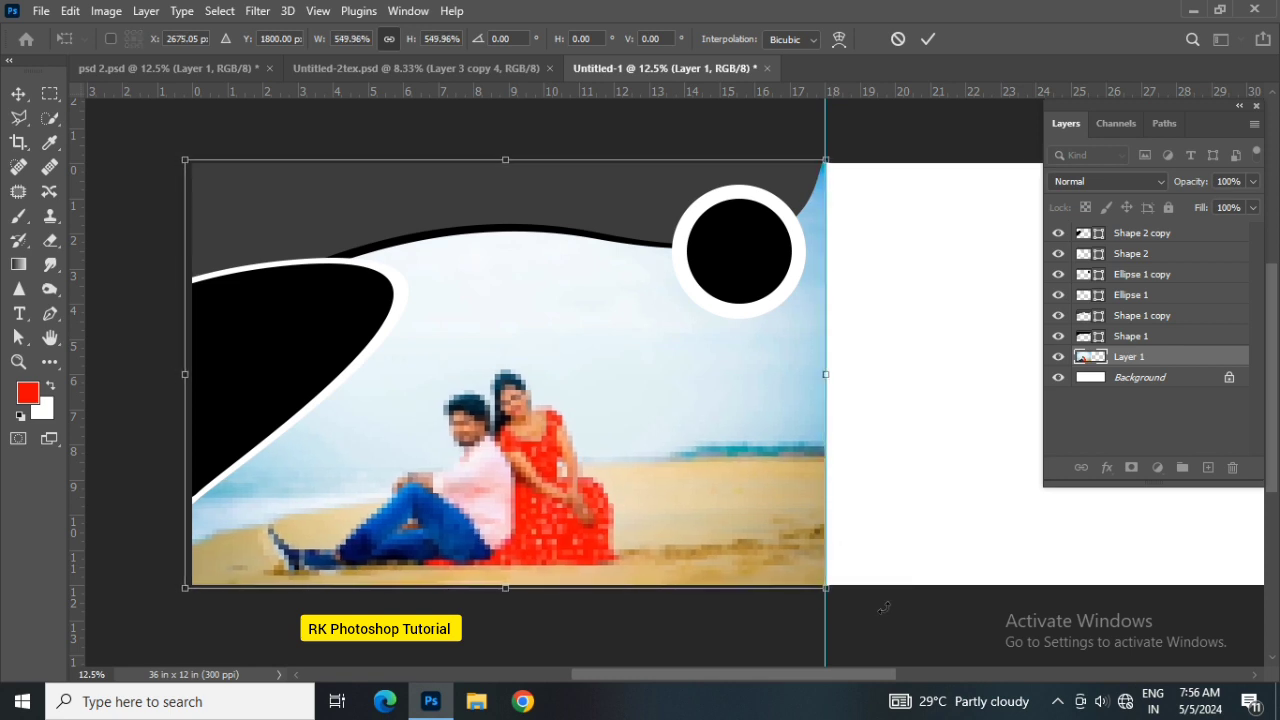
pyautogui.hotkey('shift', 'Right')
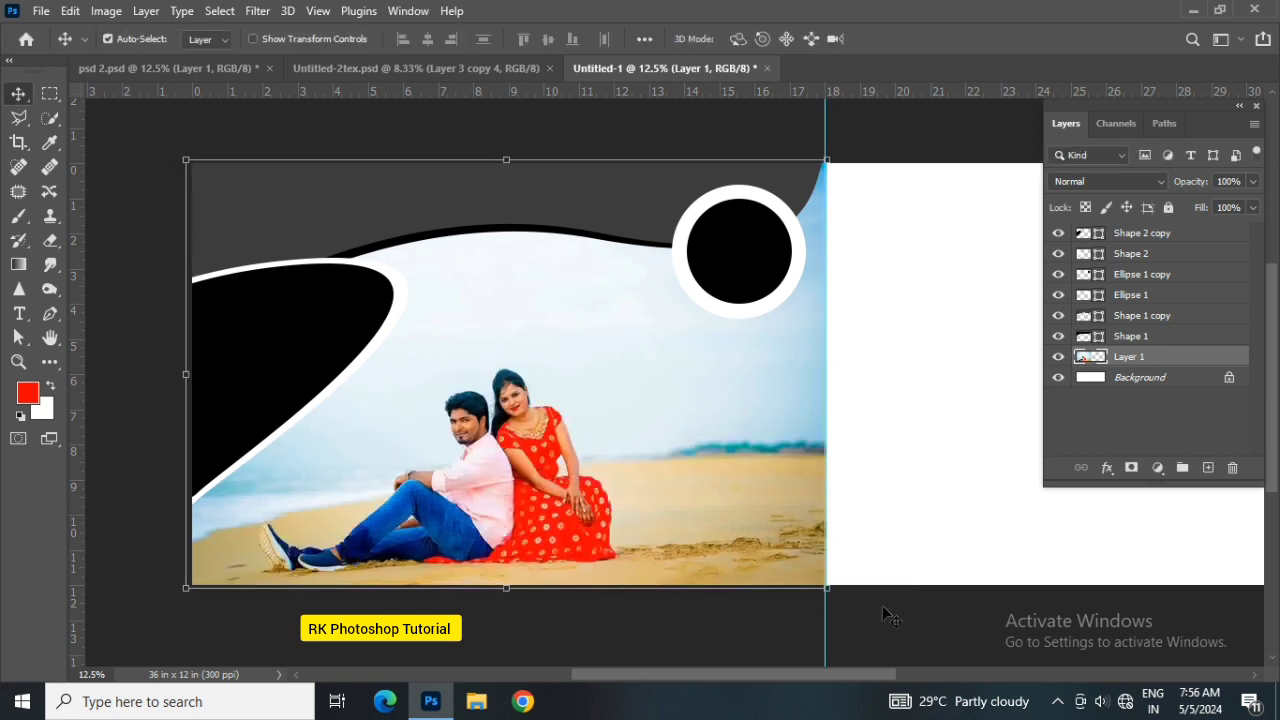
pyautogui.scroll(1, 535, 408)
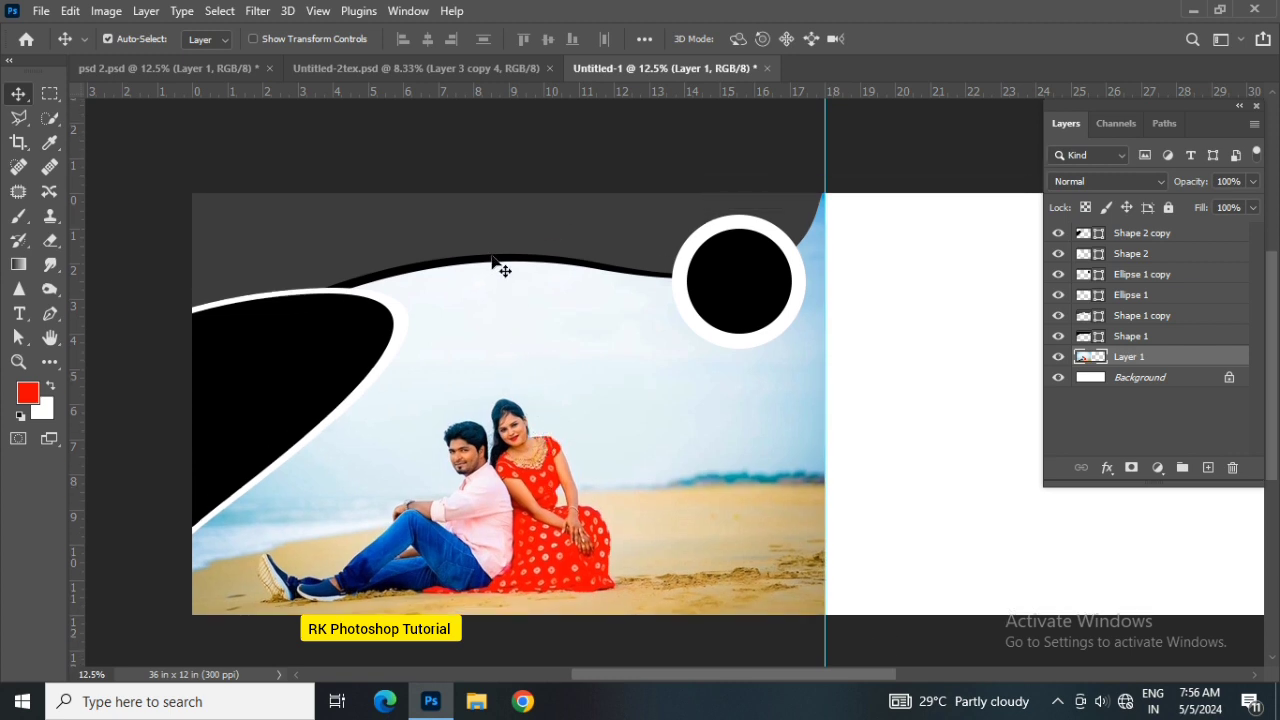
pyautogui.click(497, 265)
# Recolour the Shape 1 and Shape 2 wave outlines blue #449dd5
pyautogui.doubleClick(1101, 344)
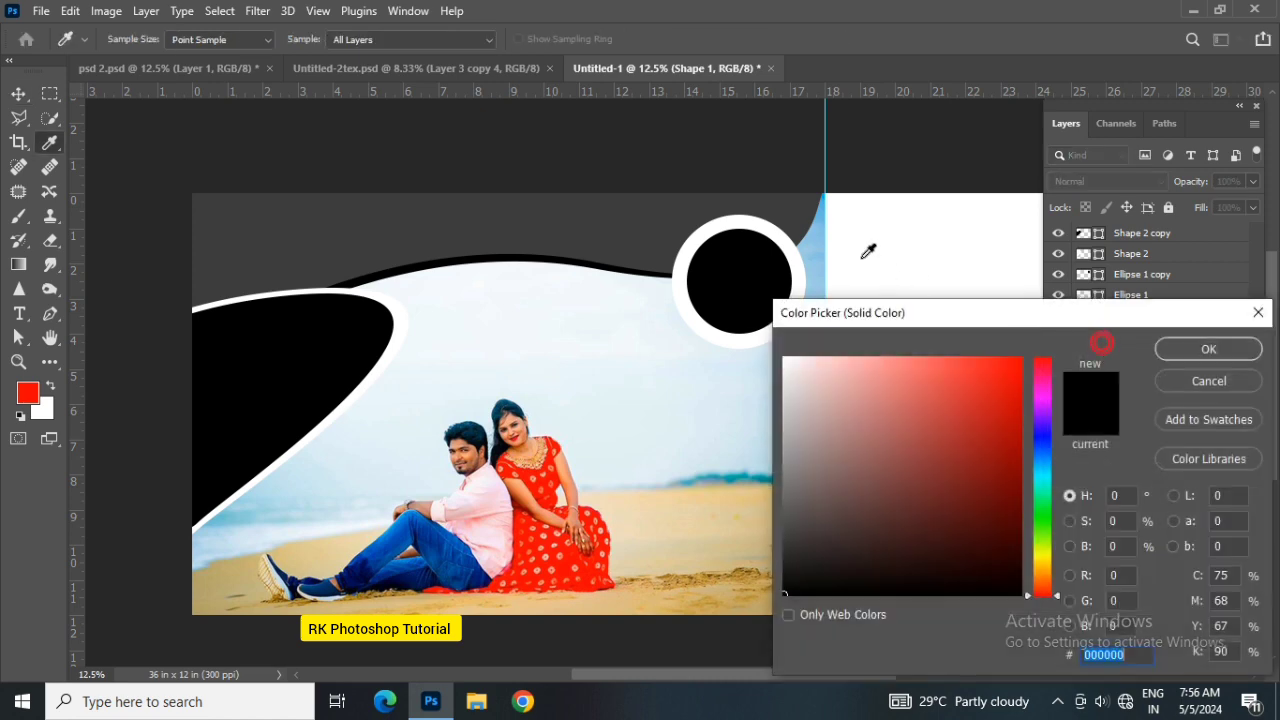
pyautogui.click(816, 218)
pyautogui.click(945, 396)
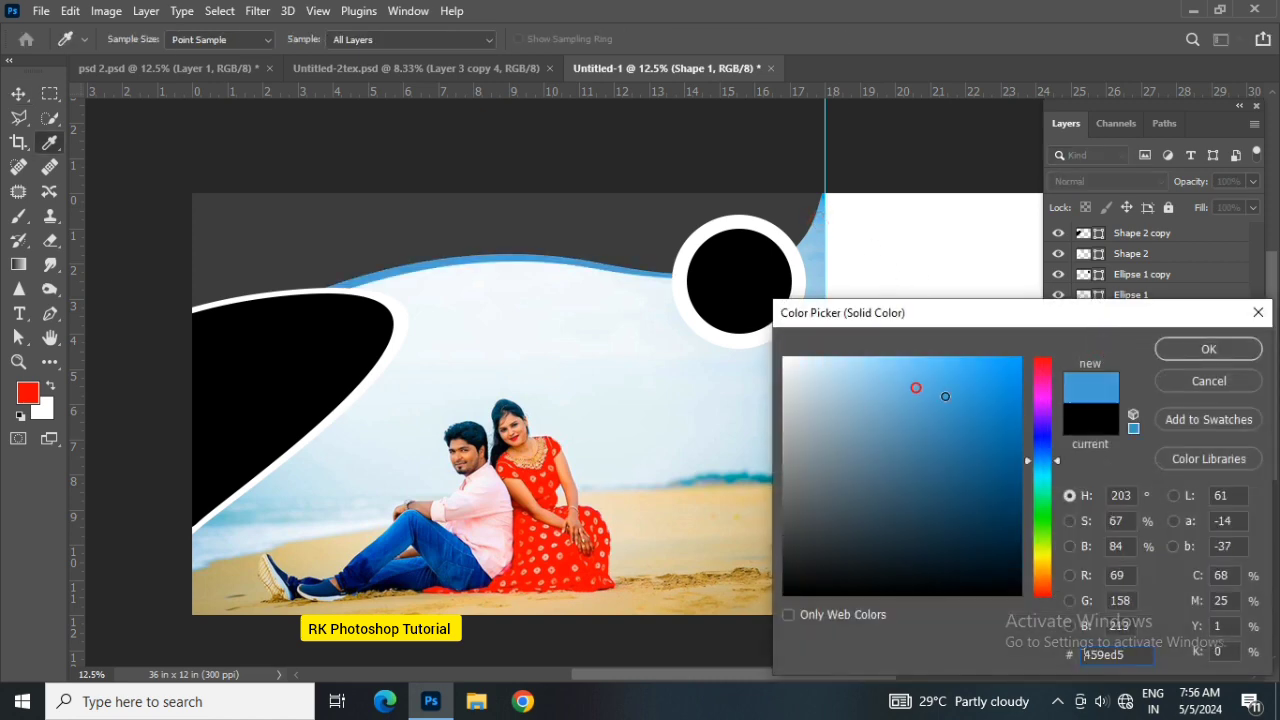
pyautogui.click(1191, 346)
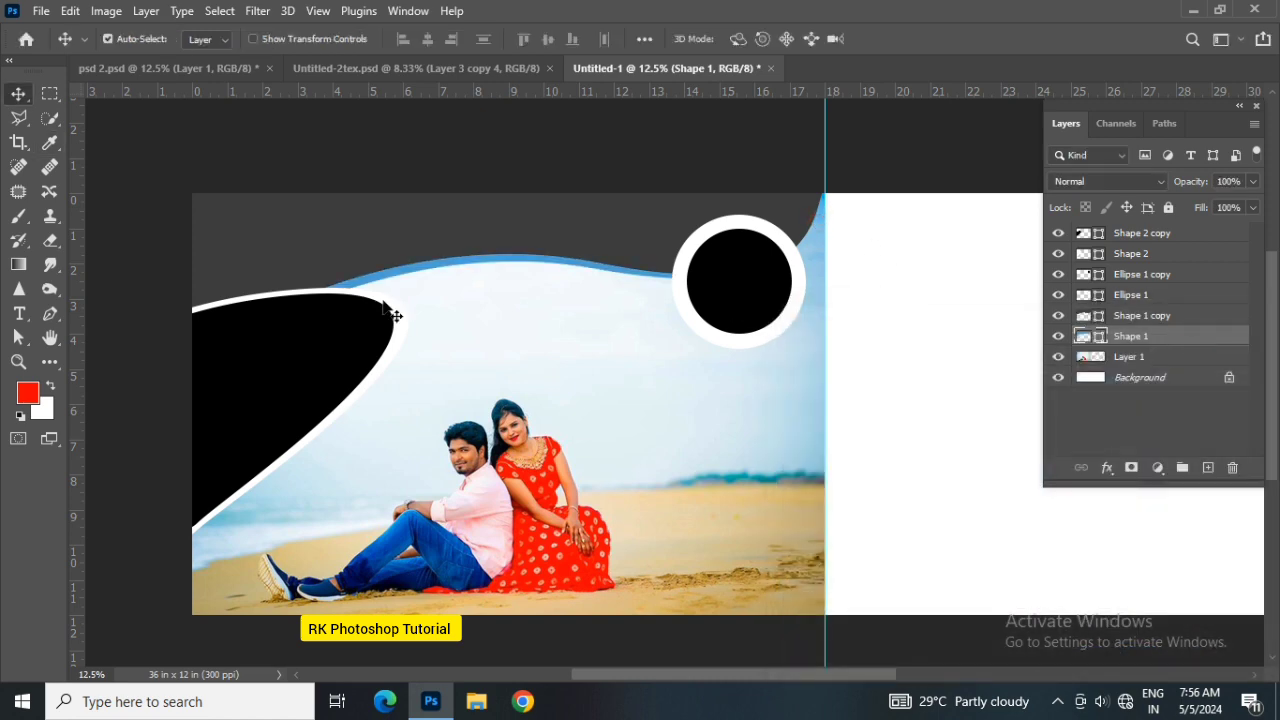
pyautogui.click(390, 313)
pyautogui.doubleClick(1097, 255)
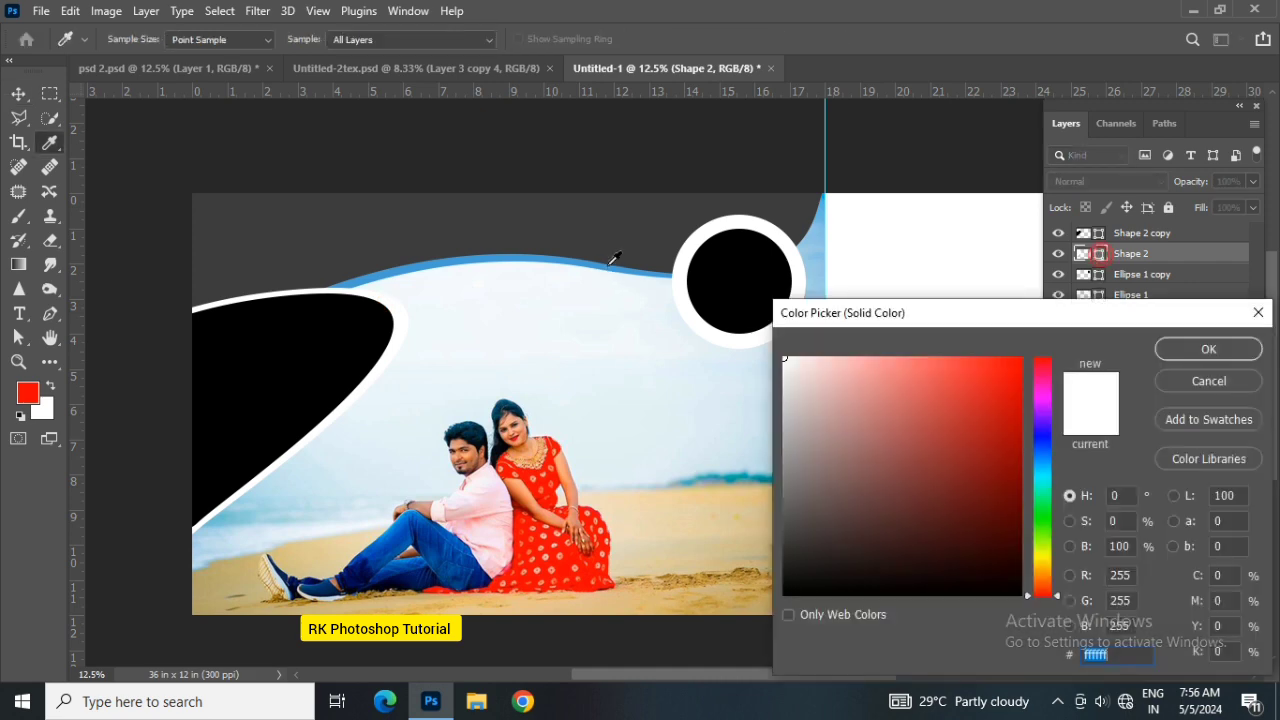
pyautogui.click(611, 258)
pyautogui.click(1207, 350)
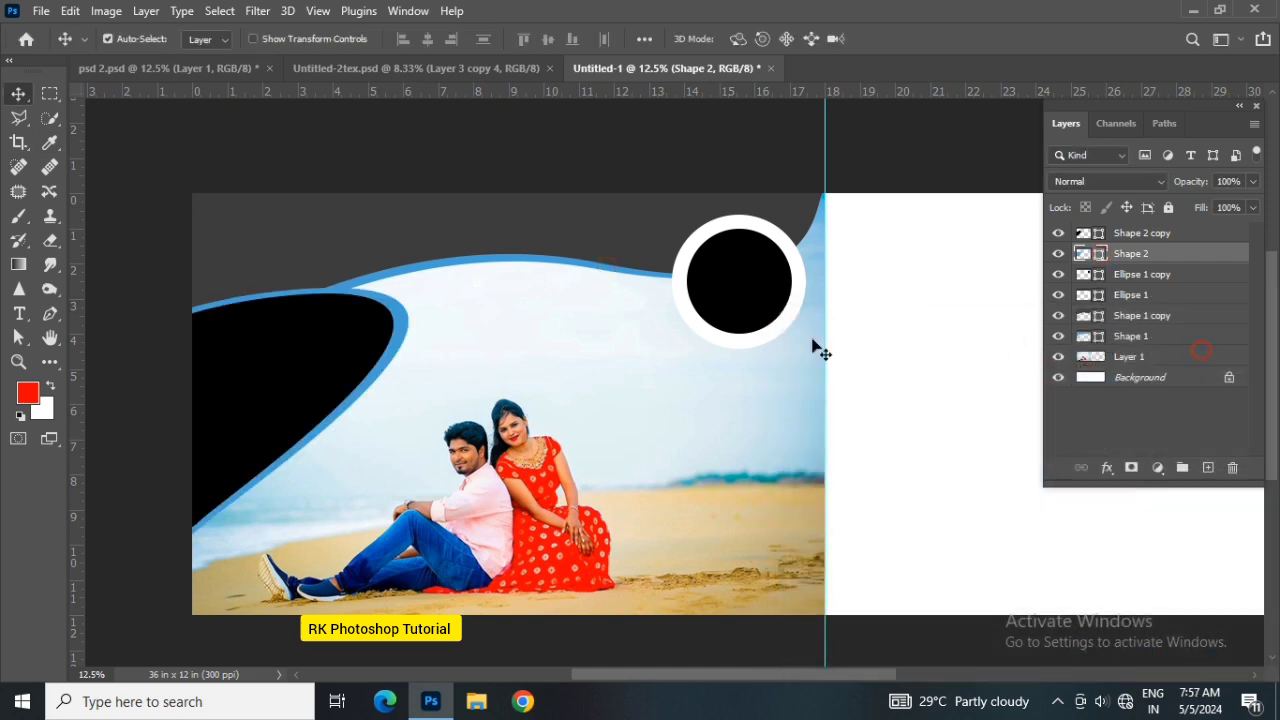
# Shrink the white Ellipse 1 ring to about 92% around the black circle
pyautogui.click(774, 332)
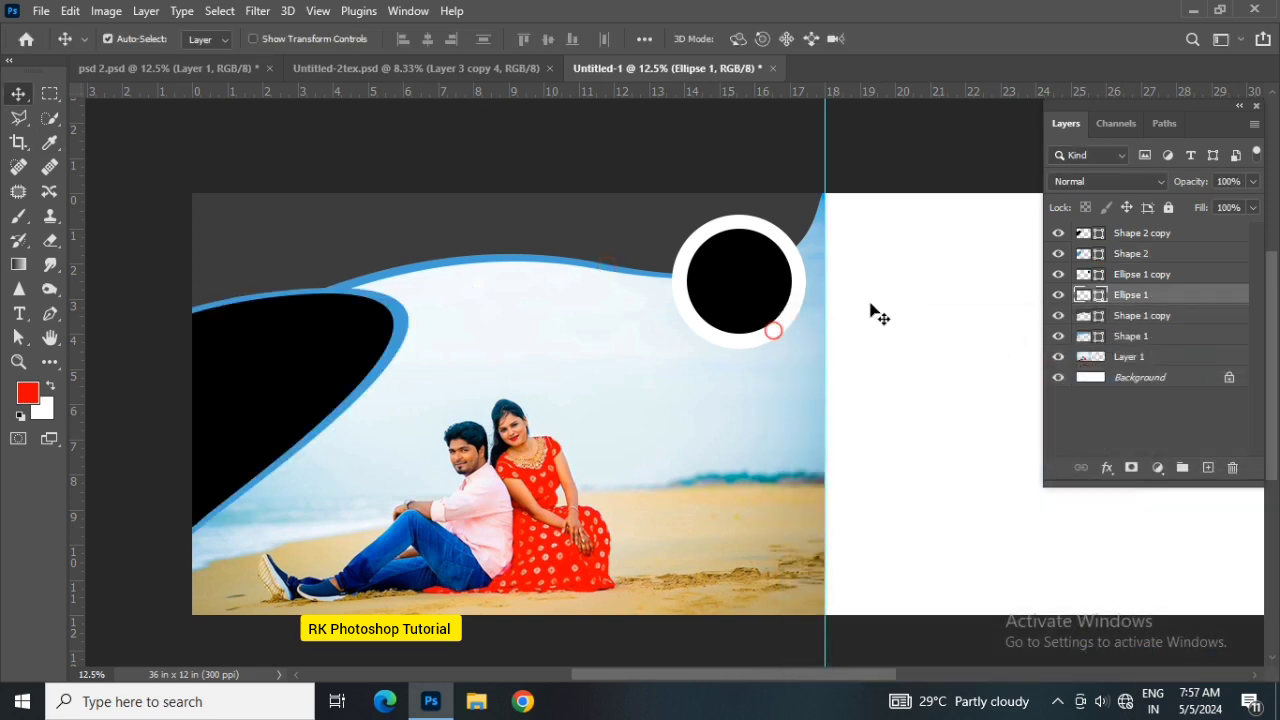
pyautogui.click(1145, 278)
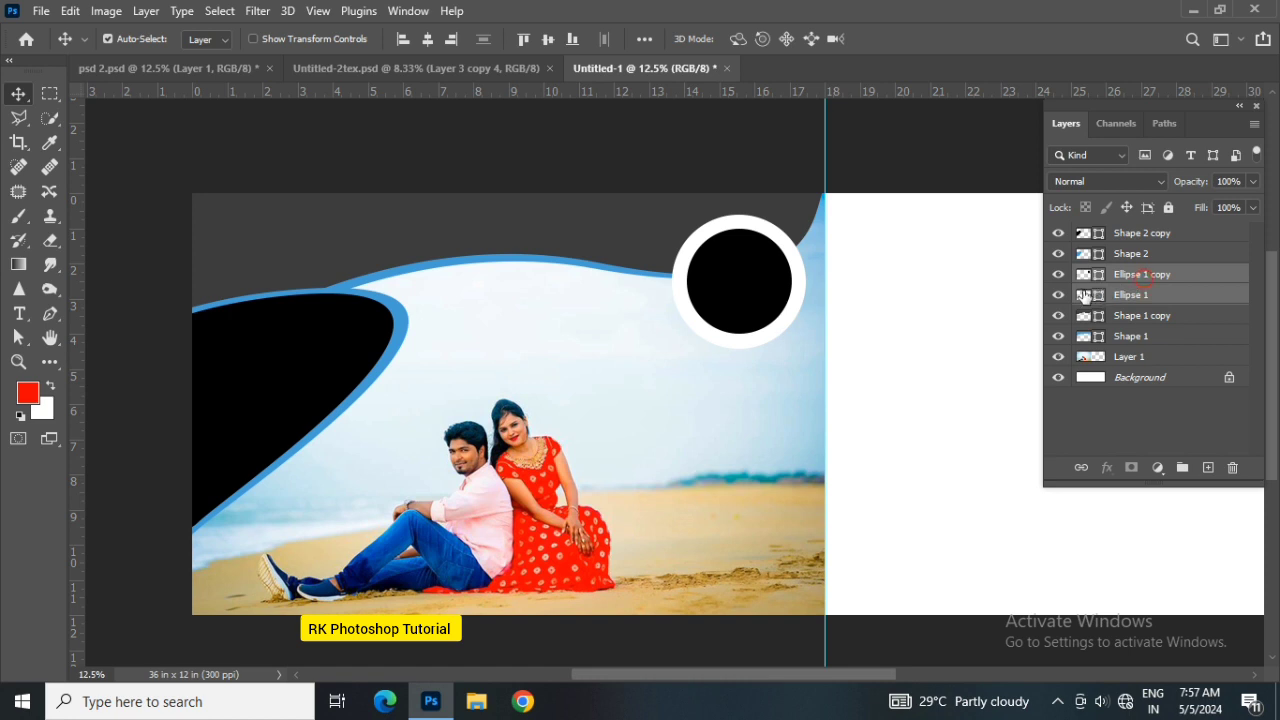
pyautogui.click(800, 278)
pyautogui.hotkey('ctrl', 't')
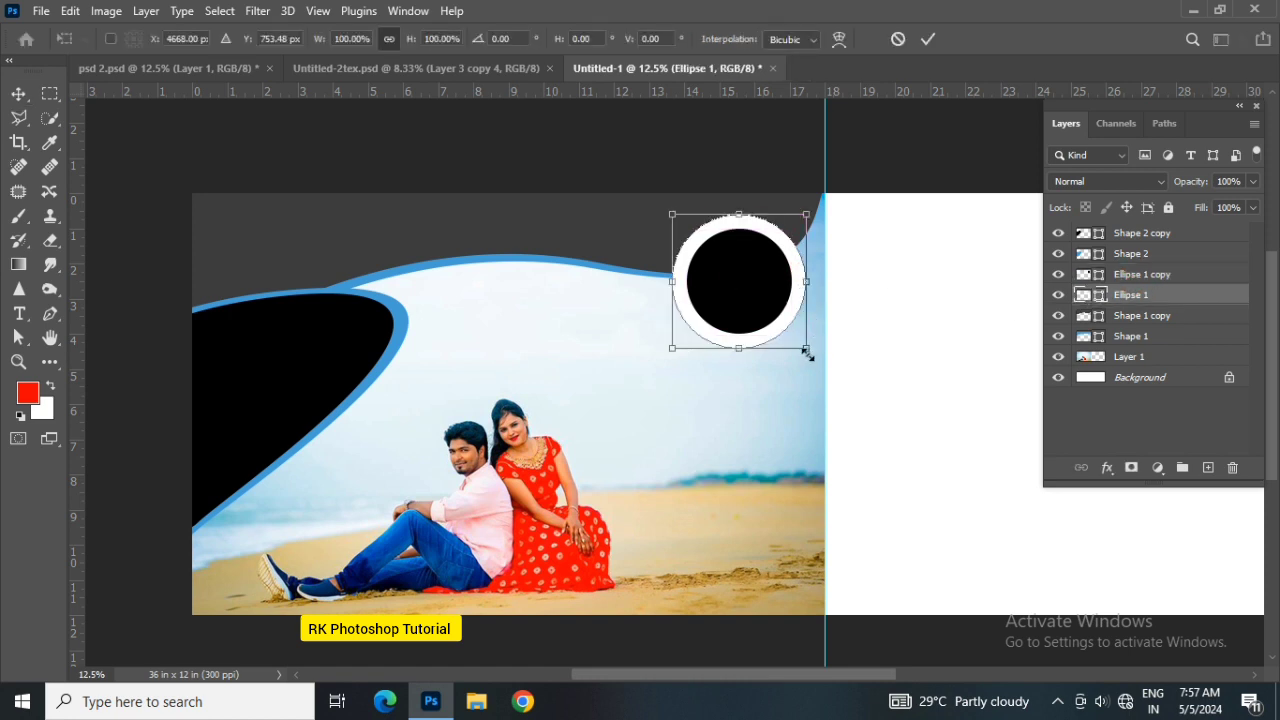
pyautogui.moveTo(806, 350); pyautogui.dragTo(799, 346)
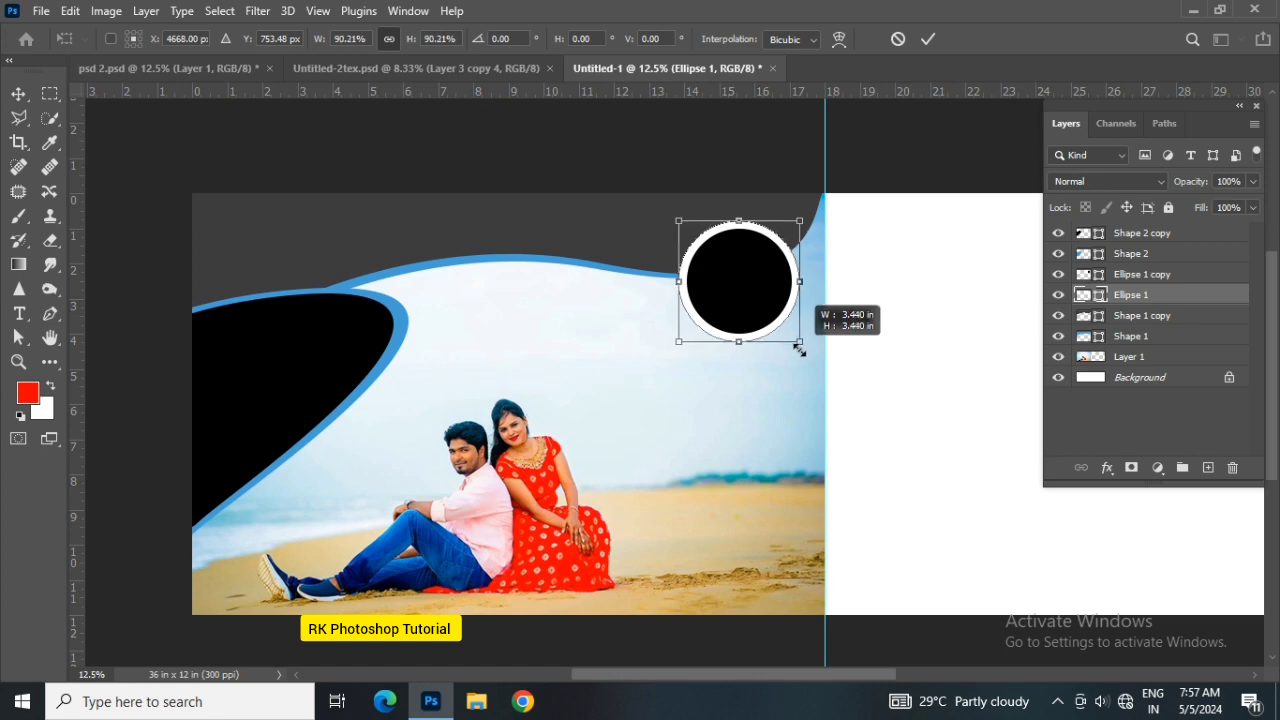
pyautogui.press('Return')
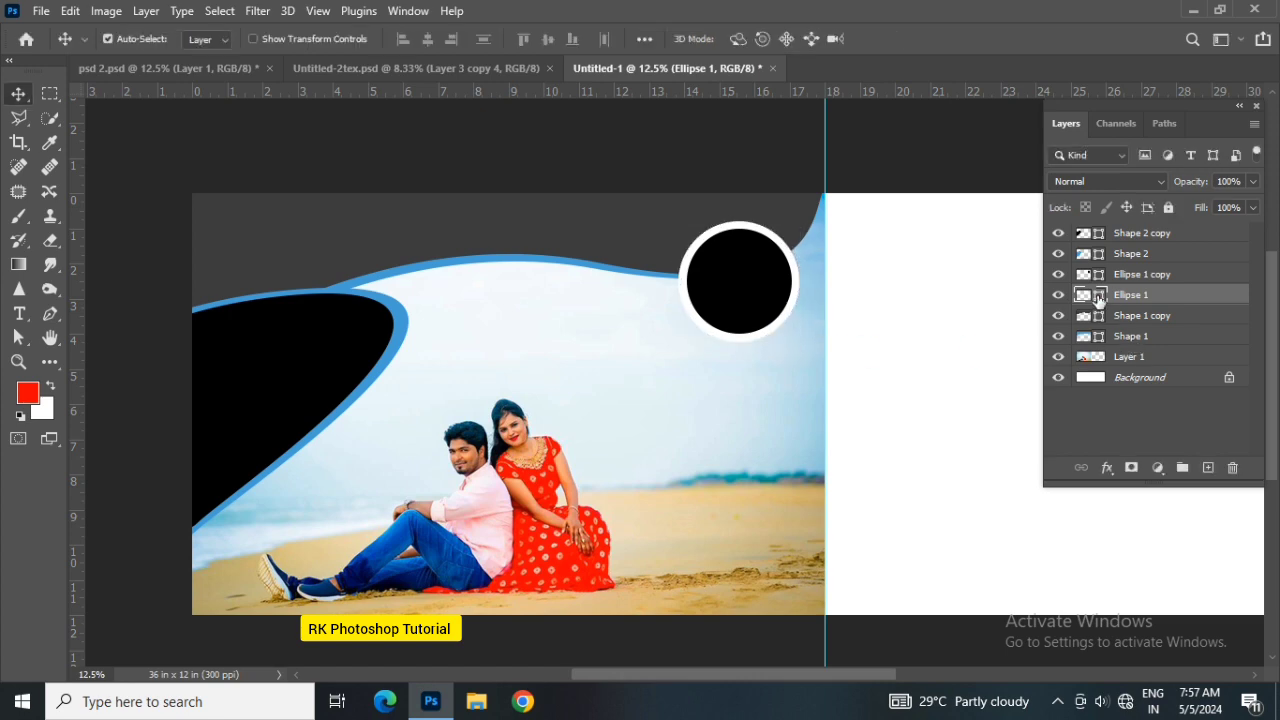
# Recolour the ring blue #449dd5 to match the wave outlines
pyautogui.doubleClick(1099, 296)
pyautogui.click(671, 273)
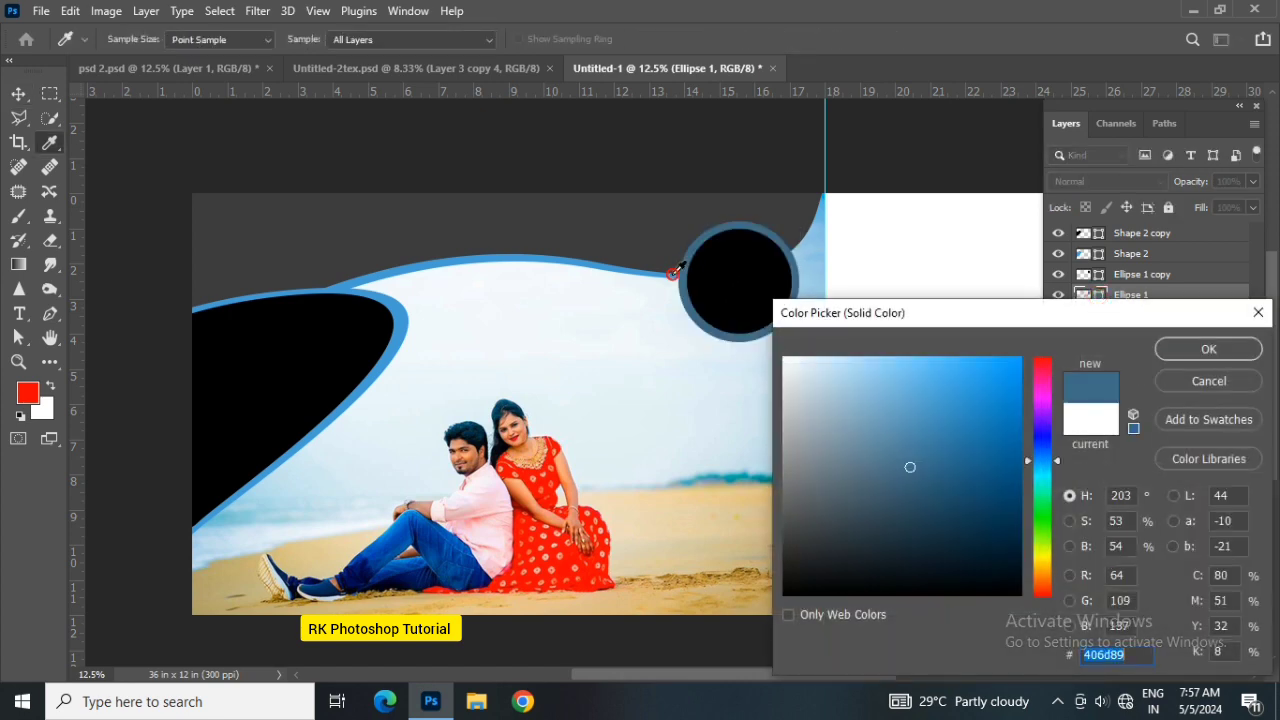
pyautogui.click(570, 259)
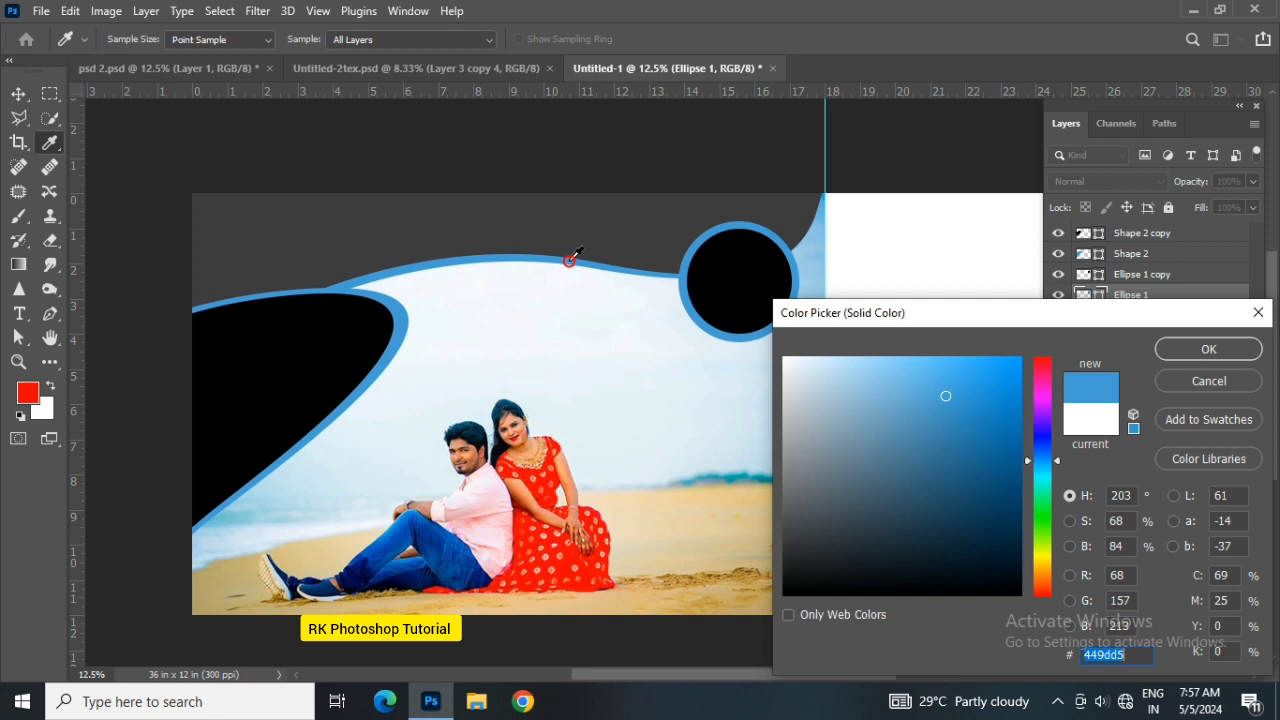
pyautogui.click(1162, 352)
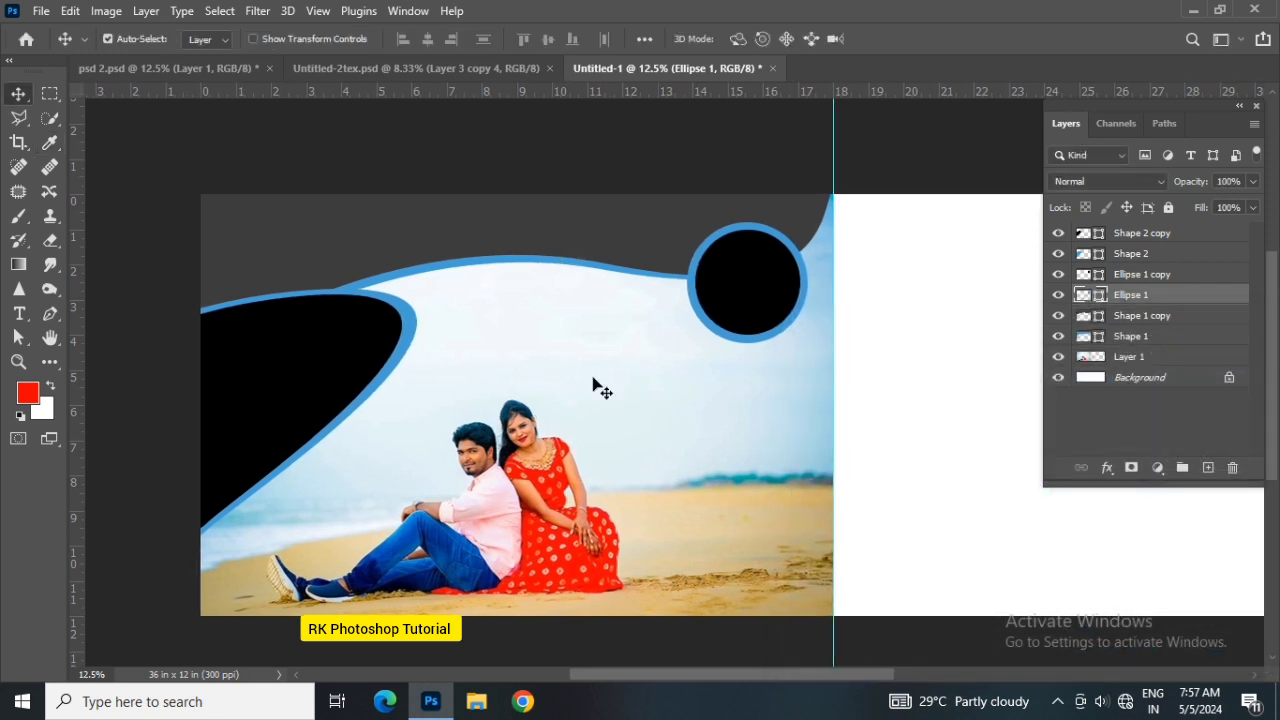
pyautogui.click(631, 221)
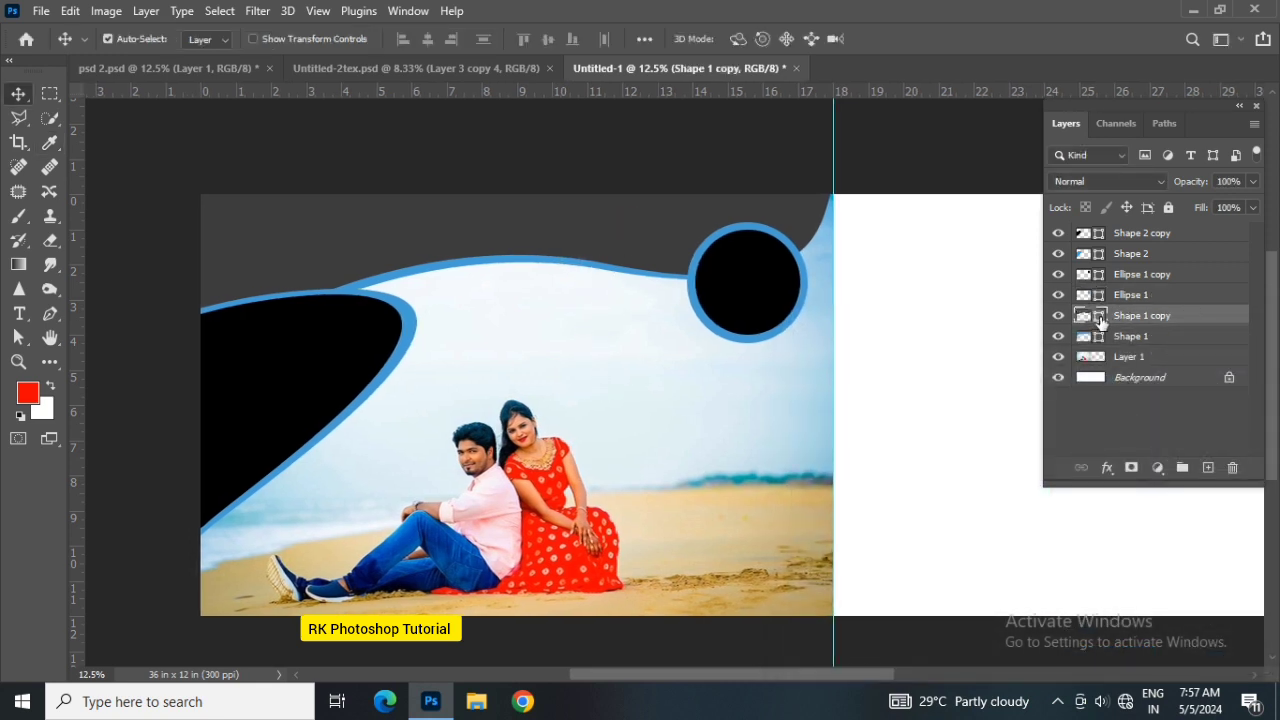
pyautogui.click(725, 295)
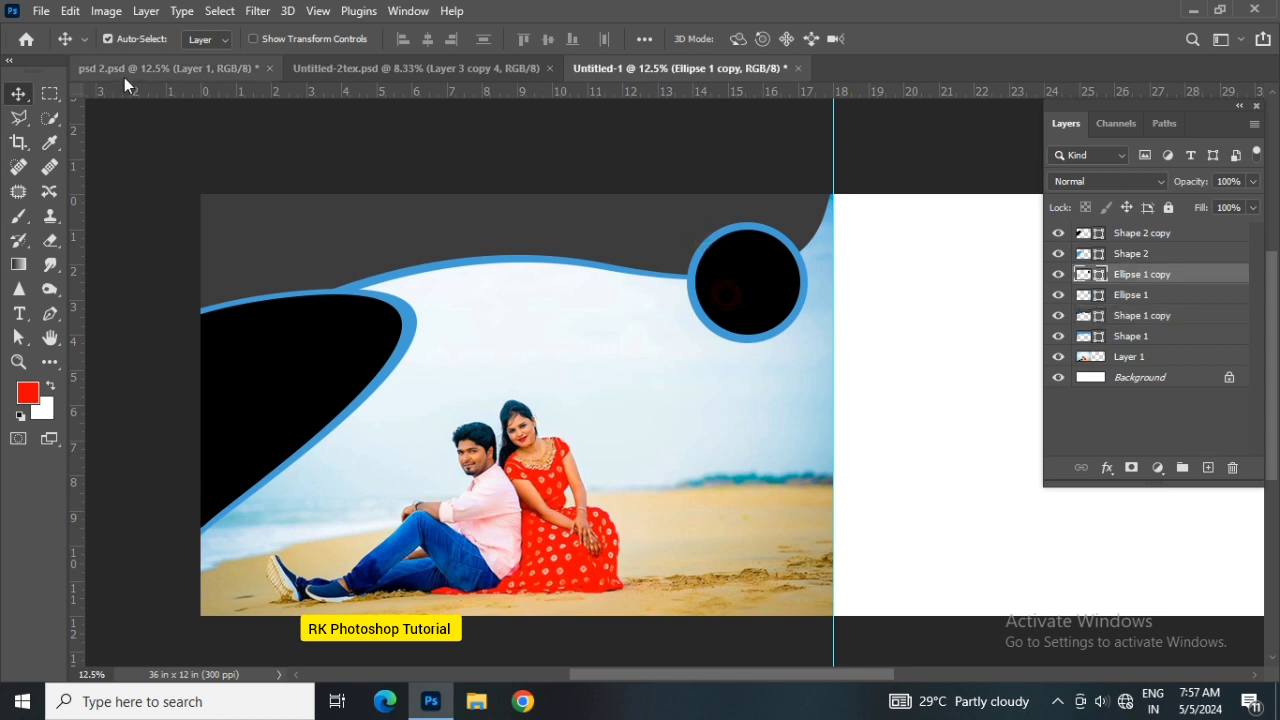
# Bring a beach couple photo from the collage into the spread, then undo it
pyautogui.click(165, 69)
pyautogui.scroll(-1, 508, 295)
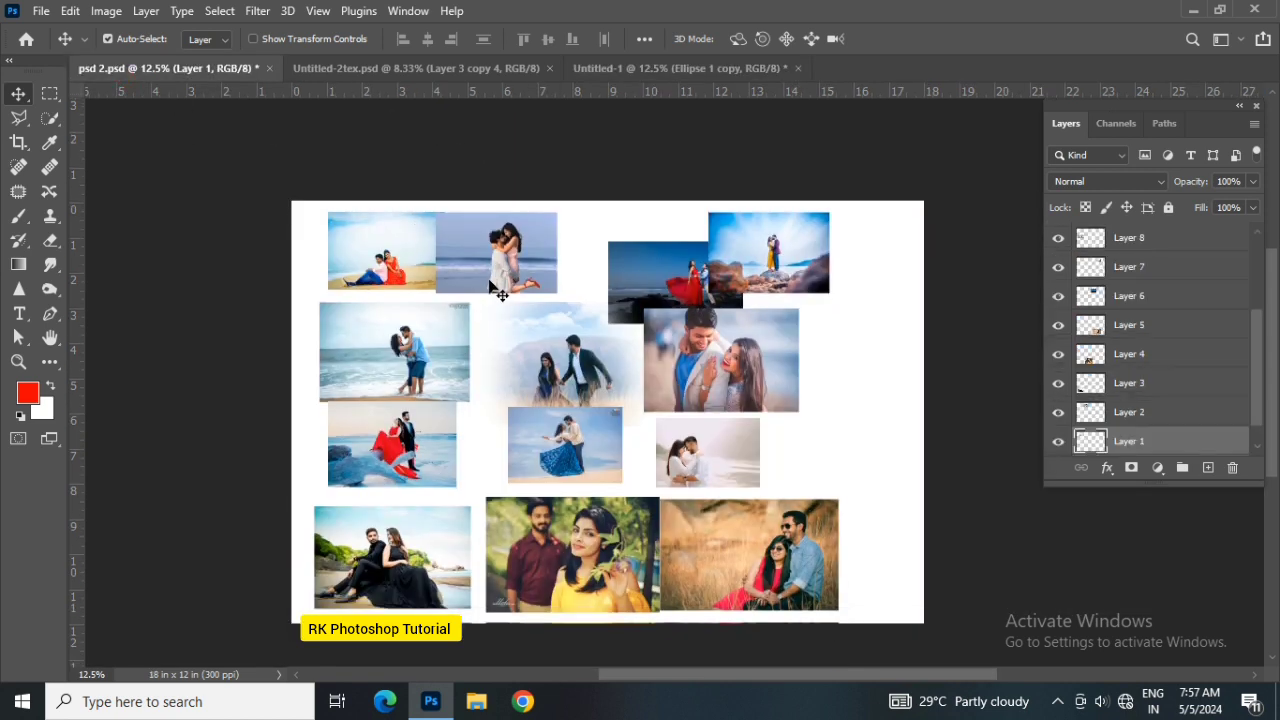
pyautogui.click(490, 271)
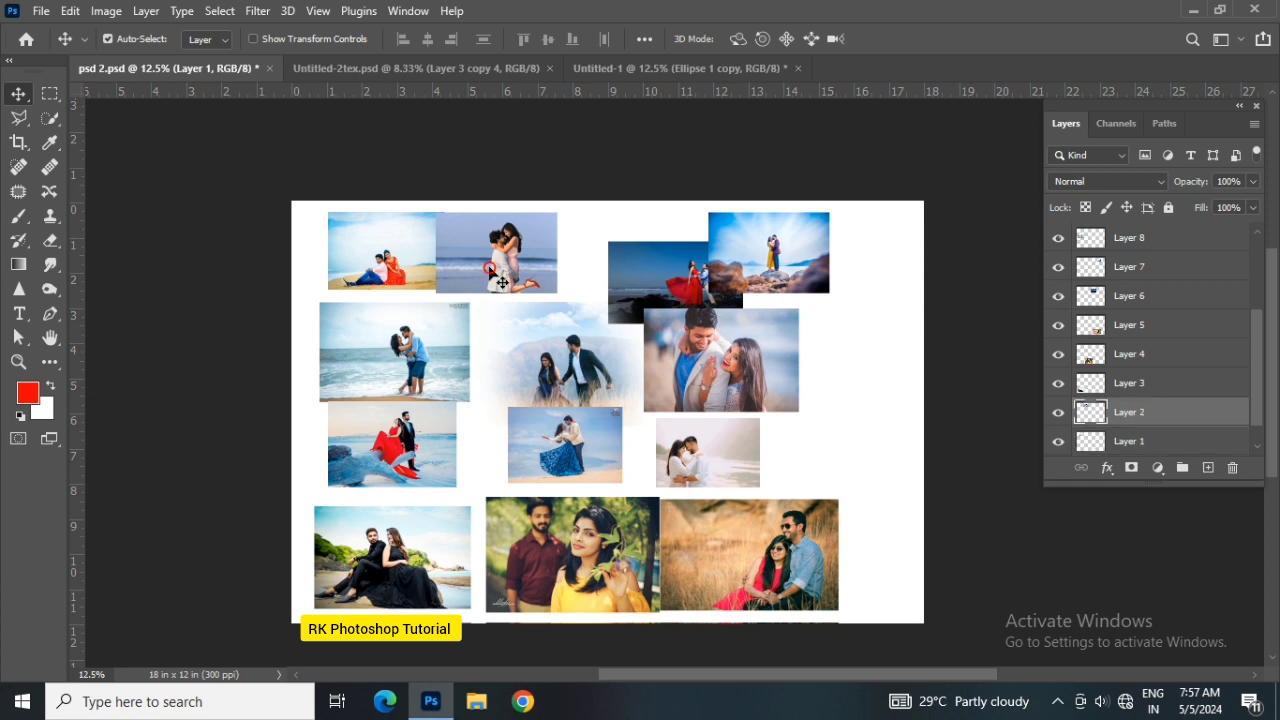
pyautogui.moveTo(490, 271); pyautogui.dragTo(637, 296)
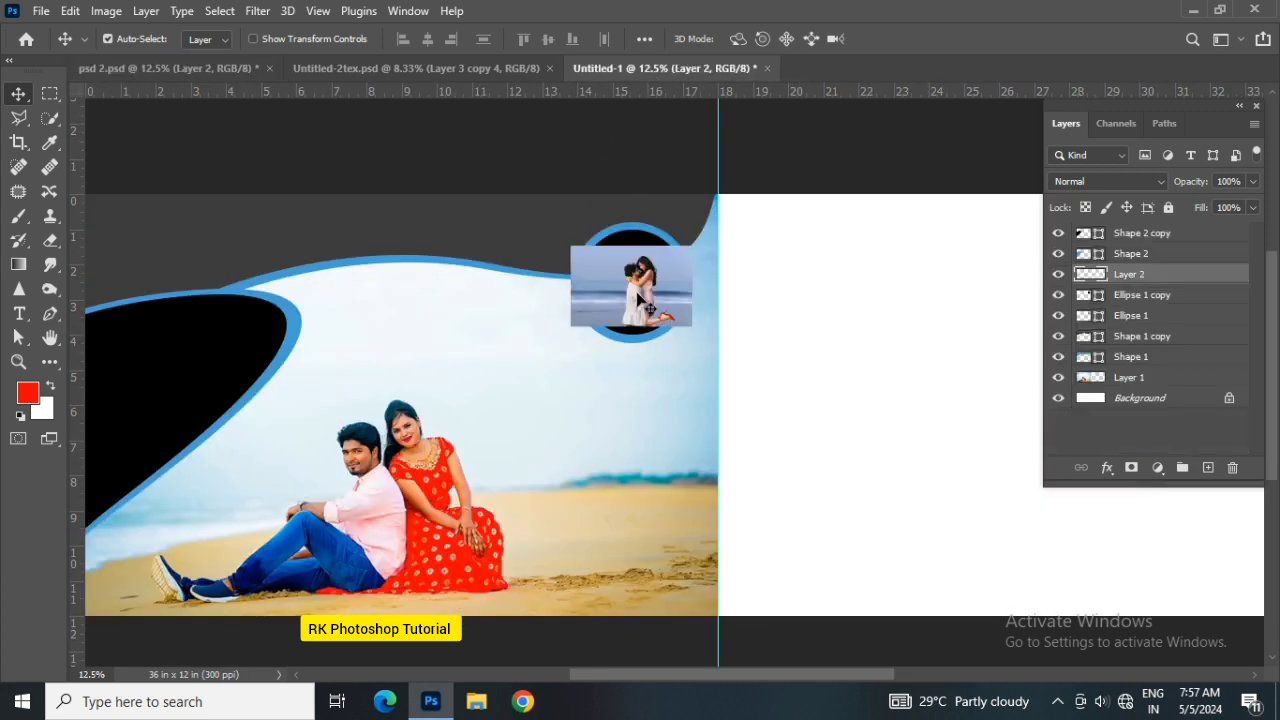
pyautogui.hotkey('ctrl', 'z')
# Drag the couple-on-the-rocks photo from psd 2.psd into the spread and enlarge it
pyautogui.click(222, 72)
pyautogui.moveTo(757, 267)
pyautogui.mouseDown()
pyautogui.moveTo(650, 105)
pyautogui.moveTo(645, 290)
pyautogui.mouseUp()
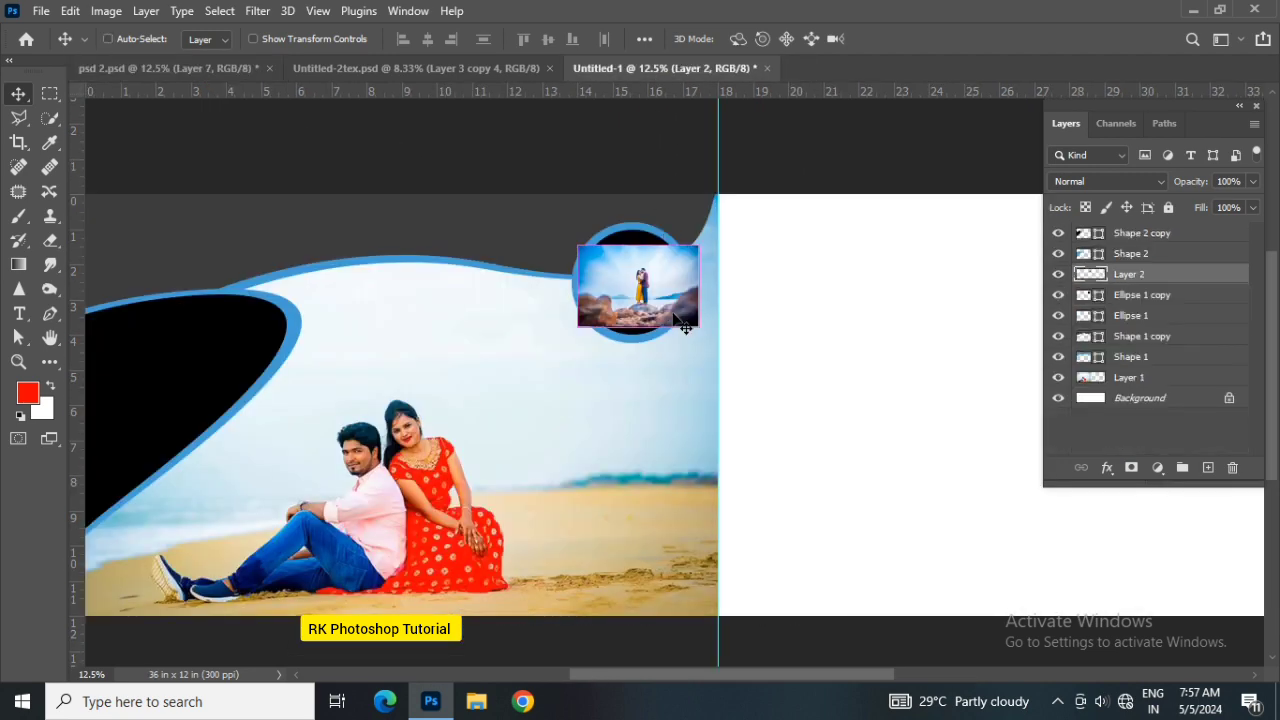
pyautogui.hotkey('ctrl', 't')
pyautogui.moveTo(699, 326); pyautogui.dragTo(838, 364)
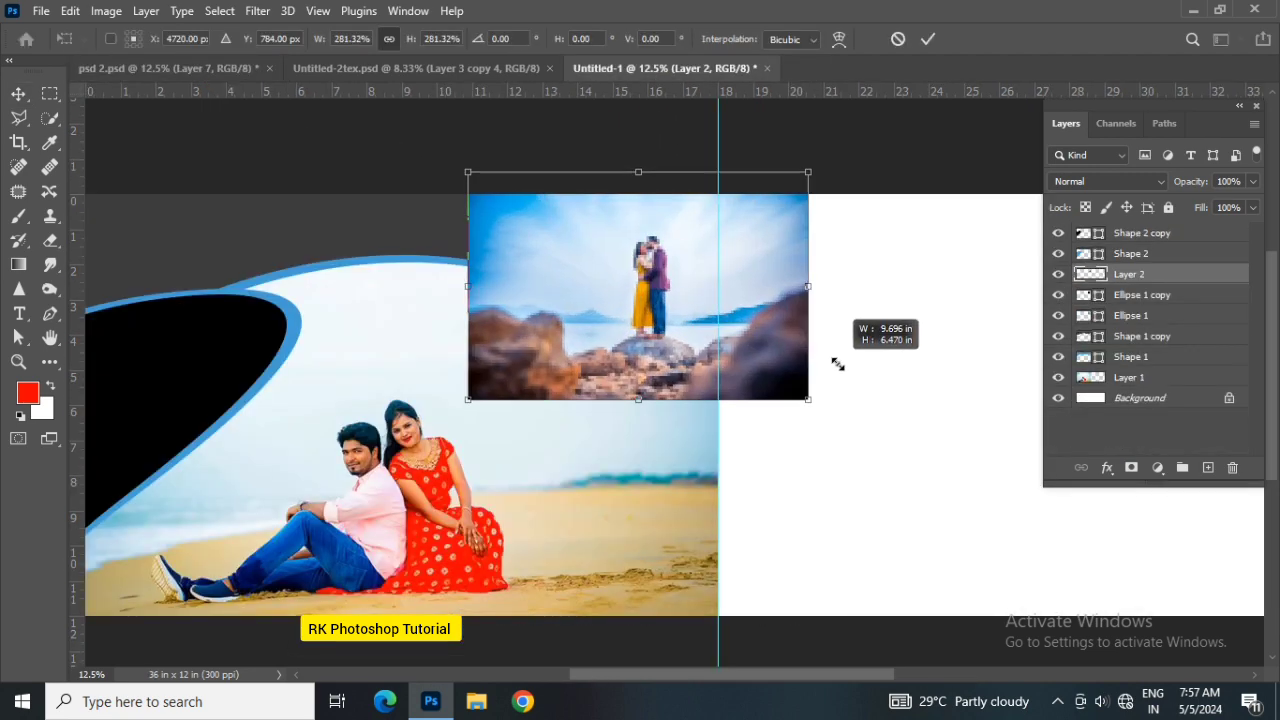
pyautogui.moveTo(827, 417); pyautogui.dragTo(960, 463)
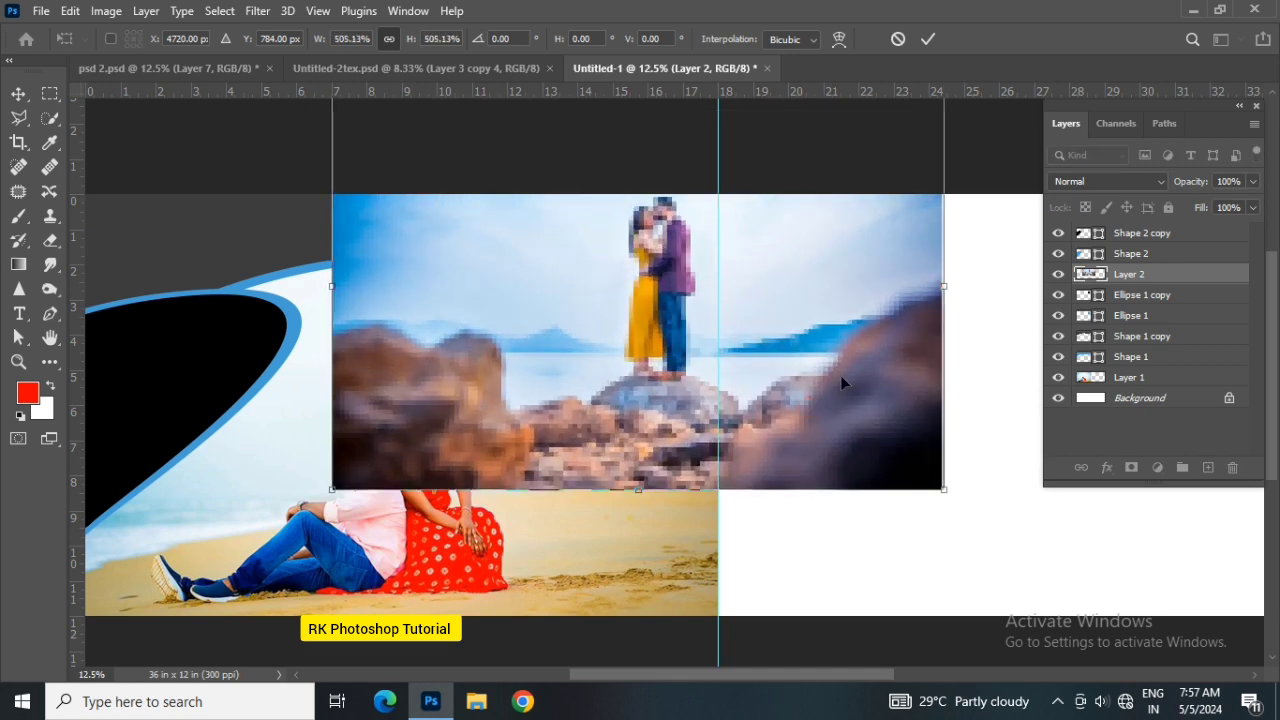
pyautogui.press('Return')
# Clip the rocks photo into the blue-ringed circle and centre the couple within it
pyautogui.moveTo(694, 337)
pyautogui.mouseDown()
pyautogui.moveTo(631, 333)
pyautogui.moveTo(599, 358)
pyautogui.mouseUp()
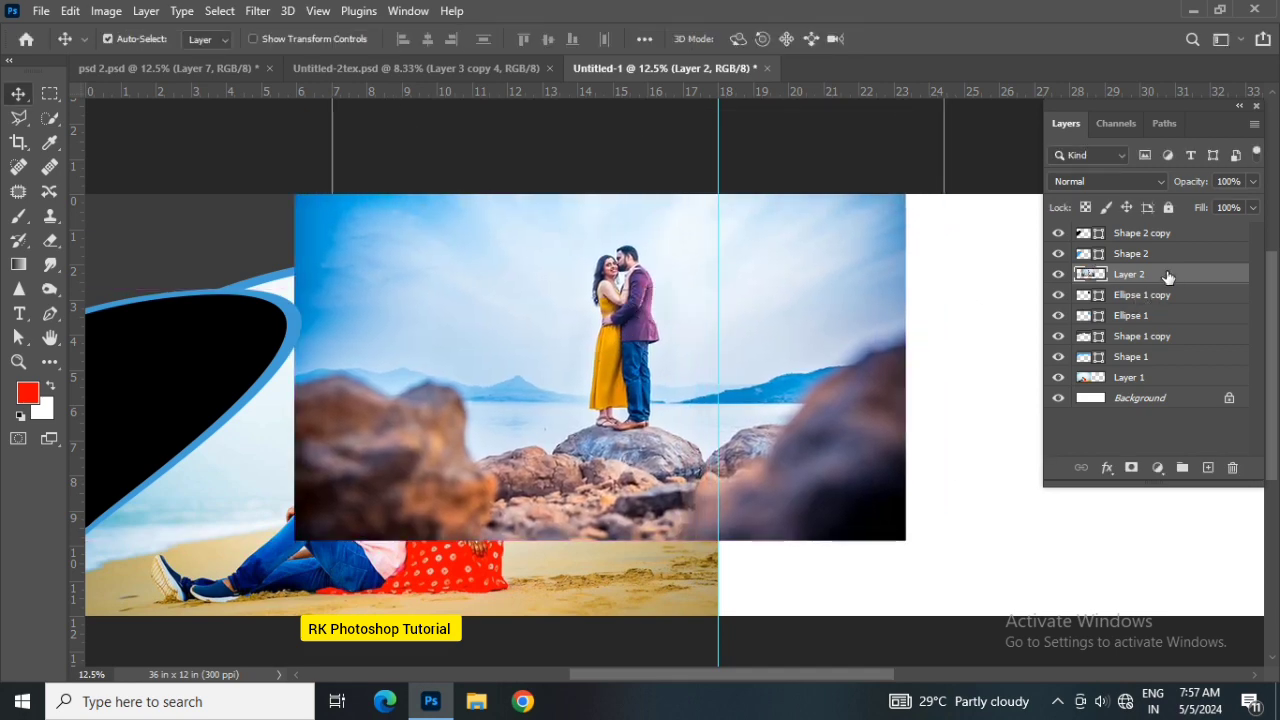
pyautogui.rightClick(1167, 277)
pyautogui.click(1035, 381)
pyautogui.moveTo(633, 296); pyautogui.dragTo(641, 301)
pyautogui.moveTo(493, 310); pyautogui.dragTo(642, 317)
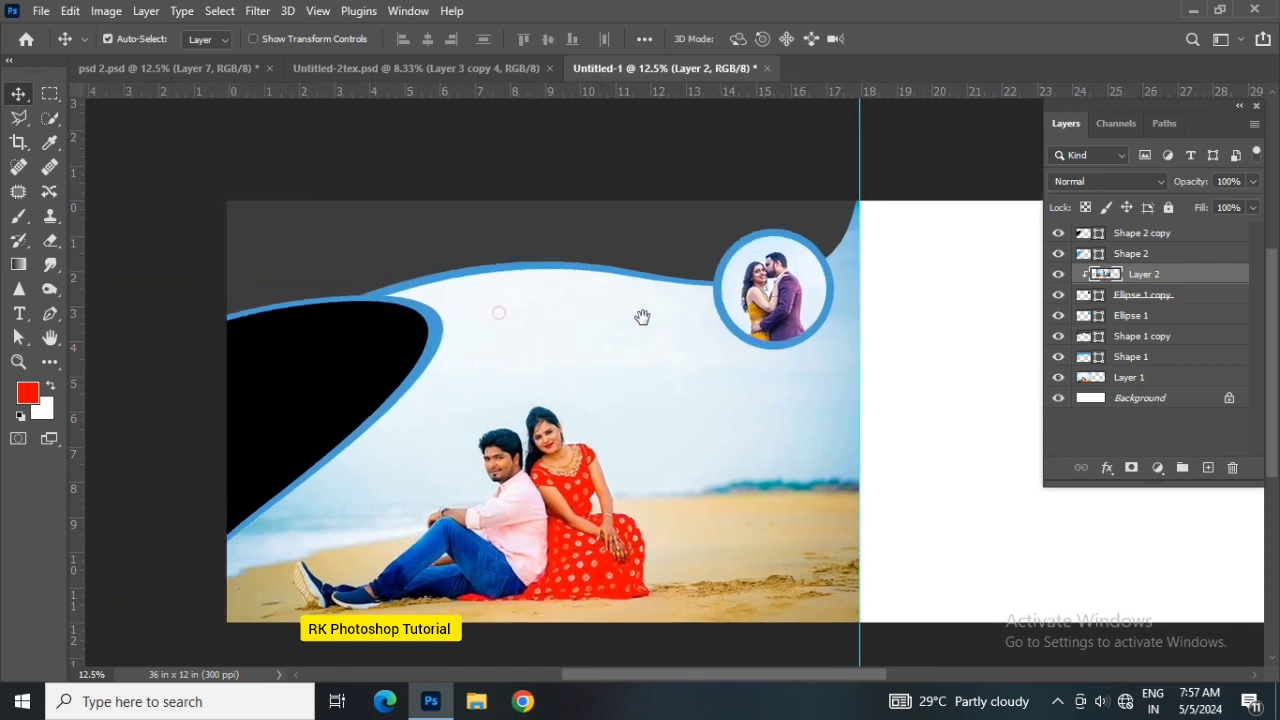
pyautogui.click(591, 263)
pyautogui.click(200, 68)
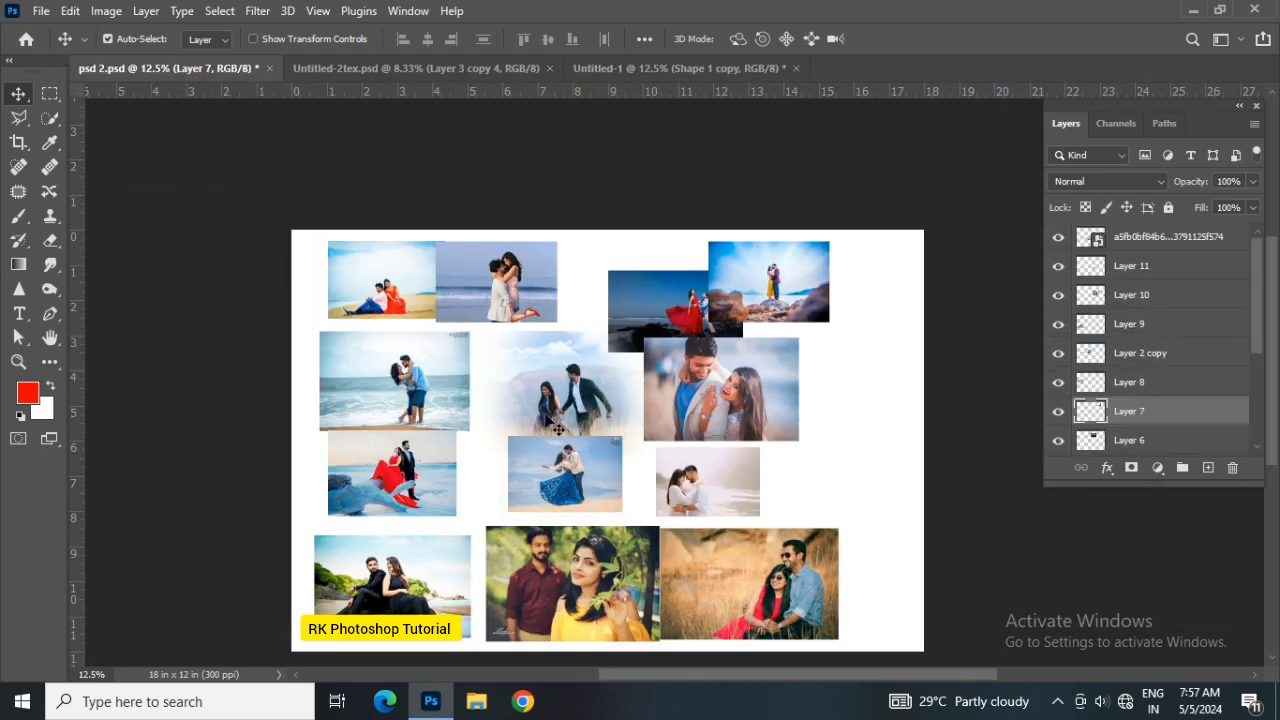
# Drag the red-dress couple photo from the collage into the album spread
pyautogui.scroll(-1, 558, 428)
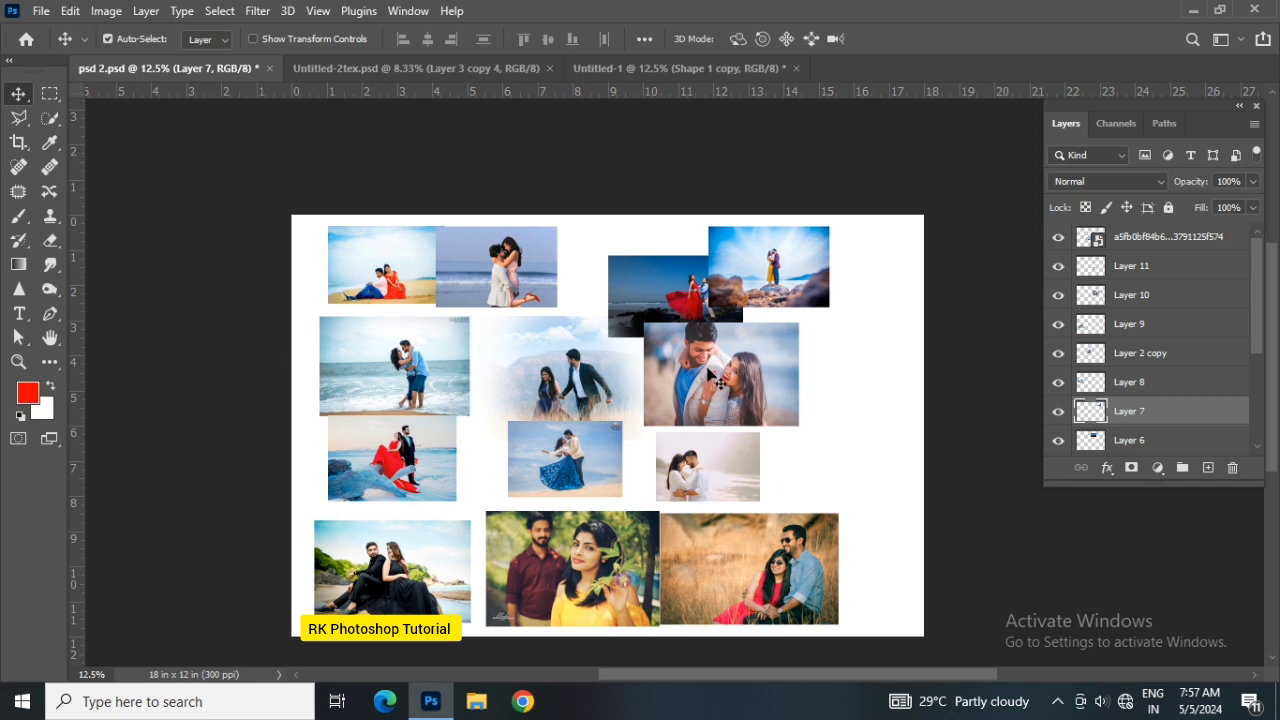
pyautogui.moveTo(710, 378); pyautogui.dragTo(774, 393)
pyautogui.moveTo(423, 498); pyautogui.dragTo(530, 167)
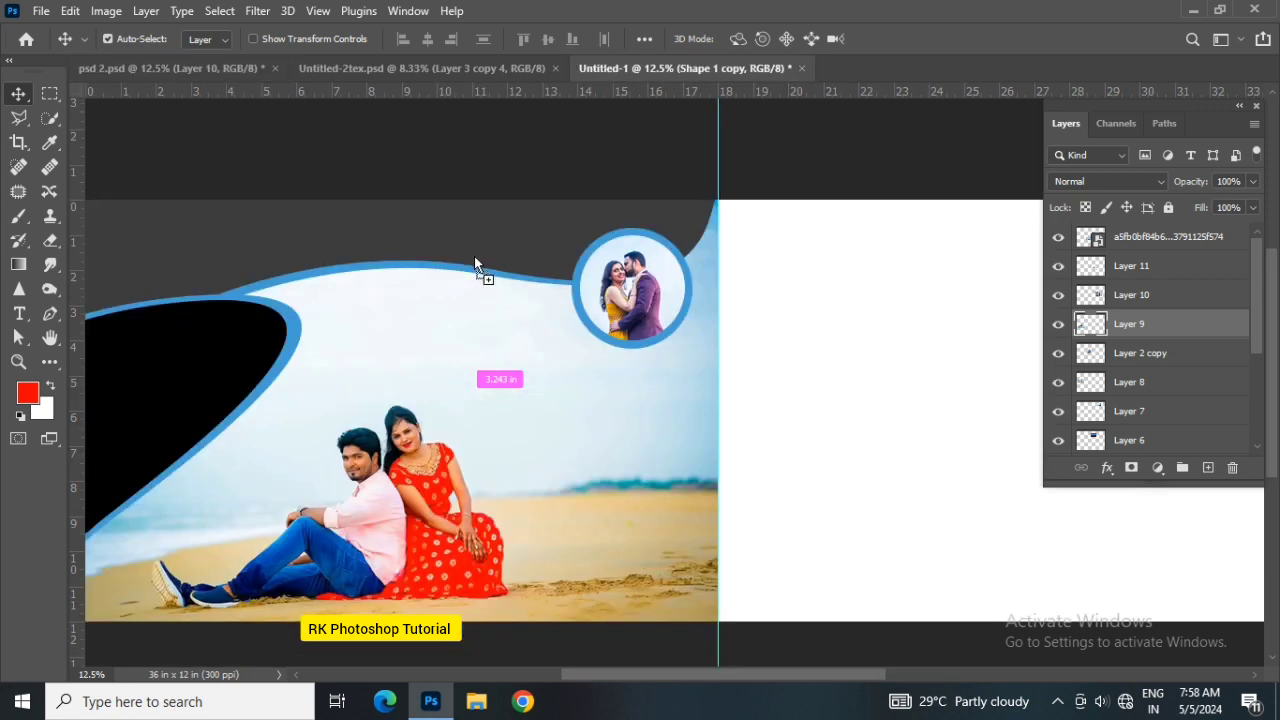
pyautogui.moveTo(530, 167); pyautogui.dragTo(418, 390)
# Move the red-dress photo layer to the top of the stack and over the black wave
pyautogui.hscroll(-5, 450, 385)
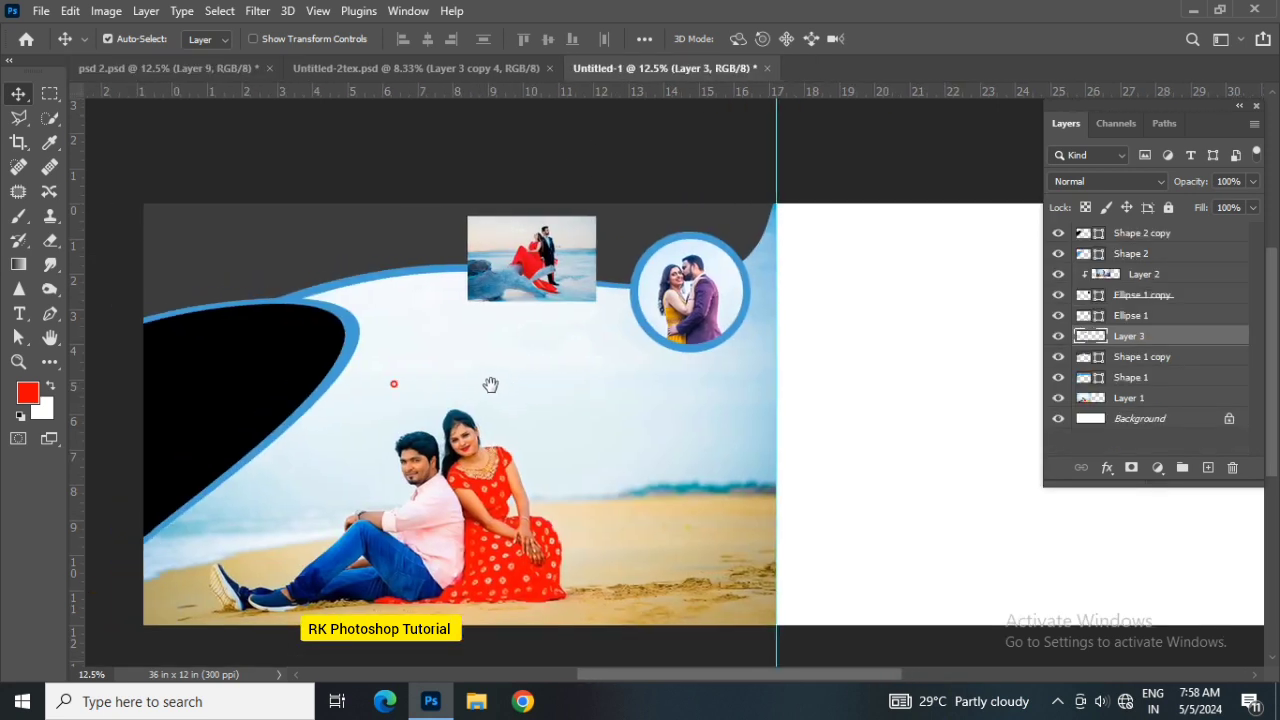
pyautogui.click(353, 373)
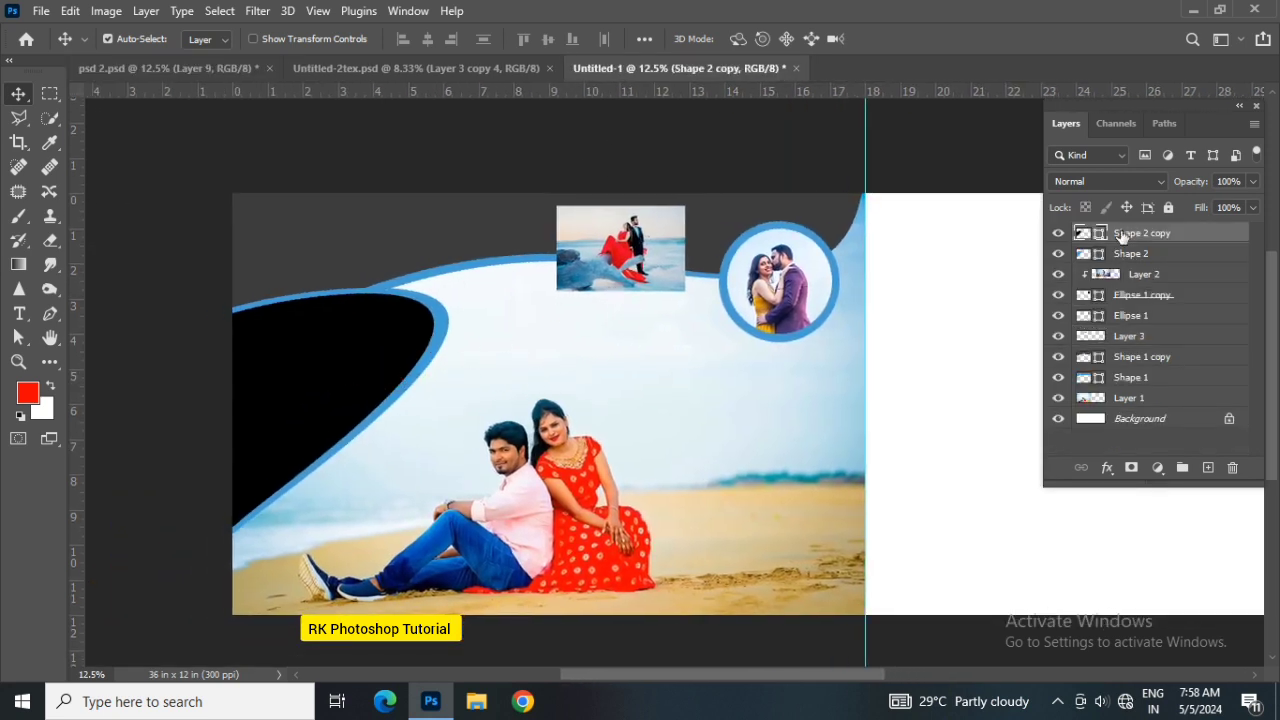
pyautogui.moveTo(1120, 233); pyautogui.dragTo(1120, 326)
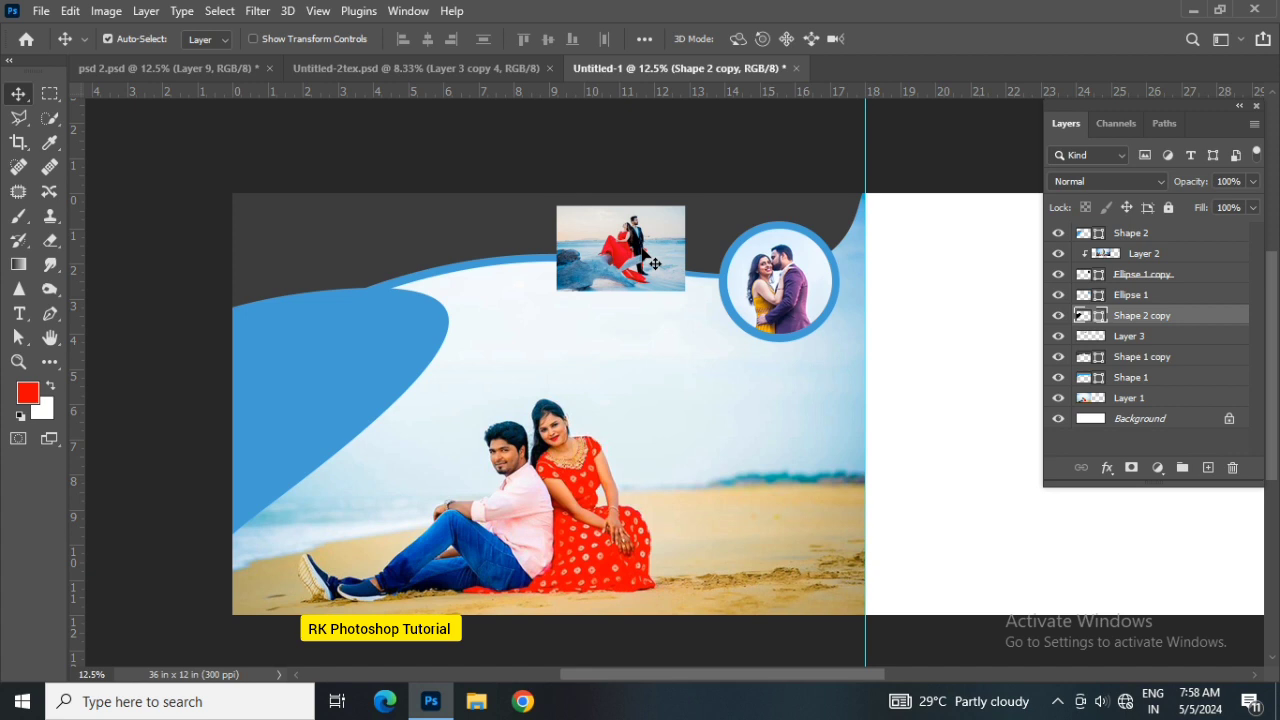
pyautogui.moveTo(655, 263); pyautogui.dragTo(653, 264)
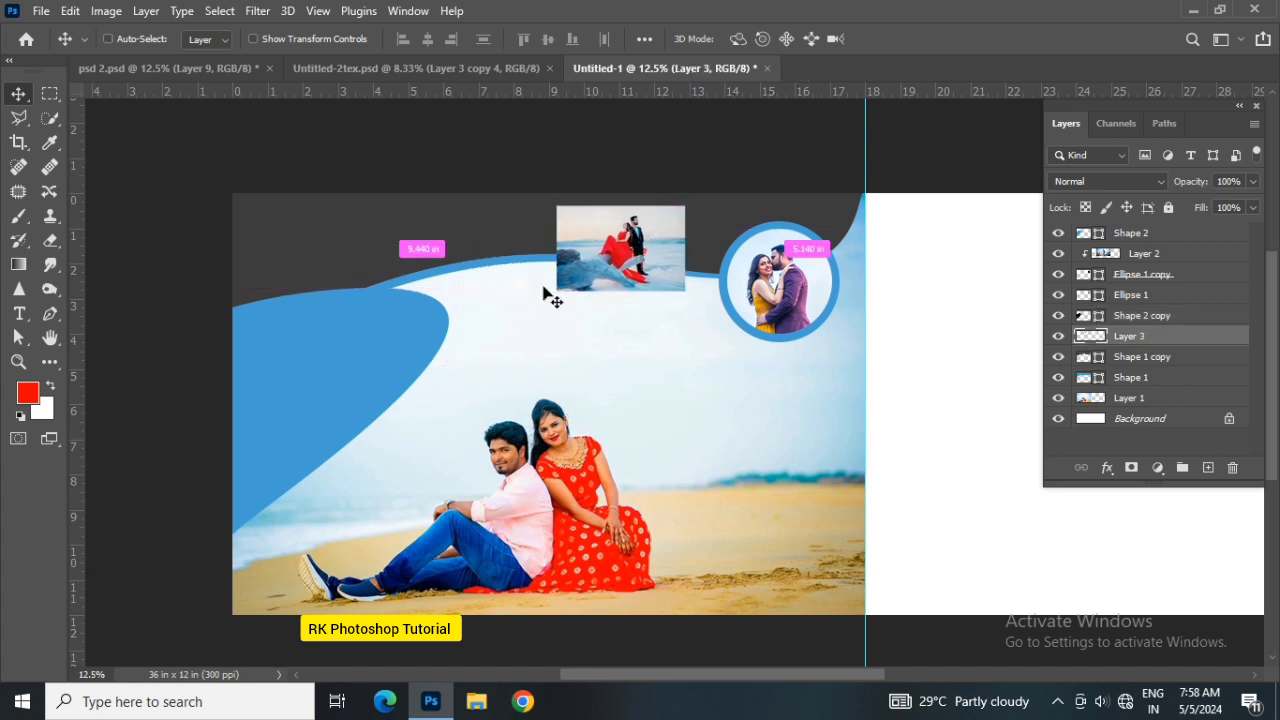
pyautogui.hotkey('ctrl', 'z')
pyautogui.click(345, 362)
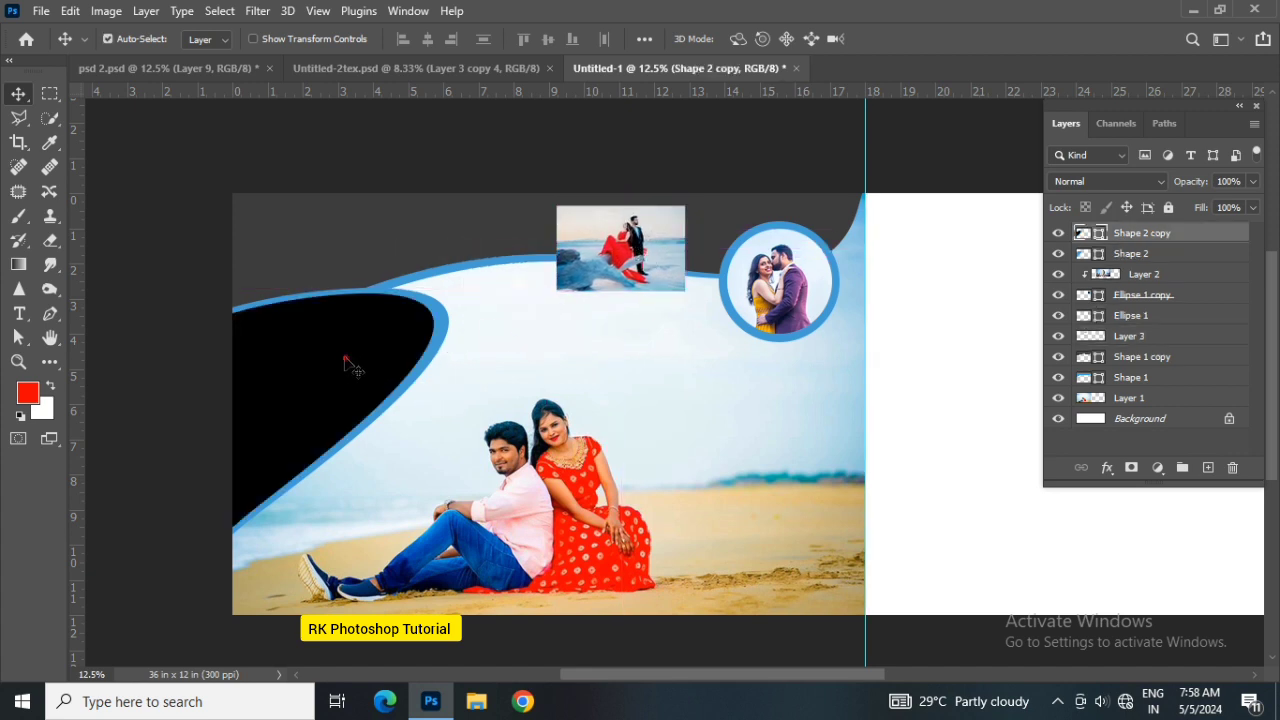
pyautogui.click(651, 262)
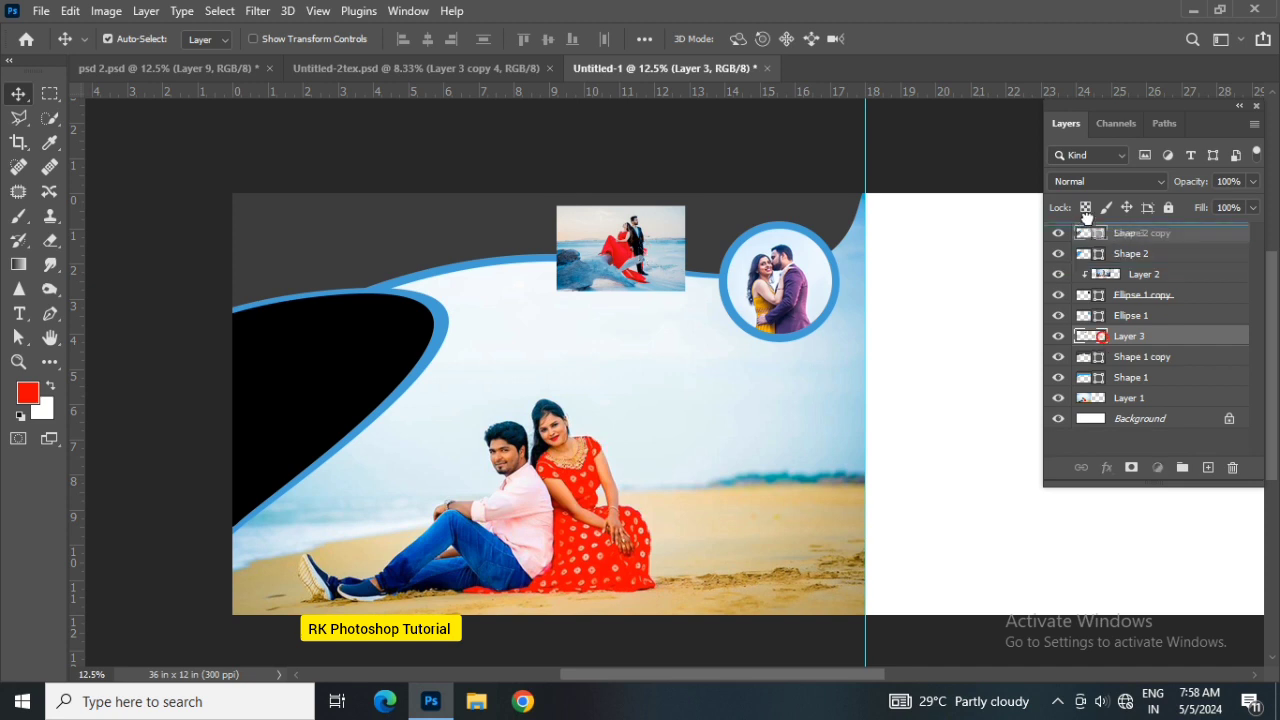
pyautogui.moveTo(1135, 343); pyautogui.dragTo(1120, 233)
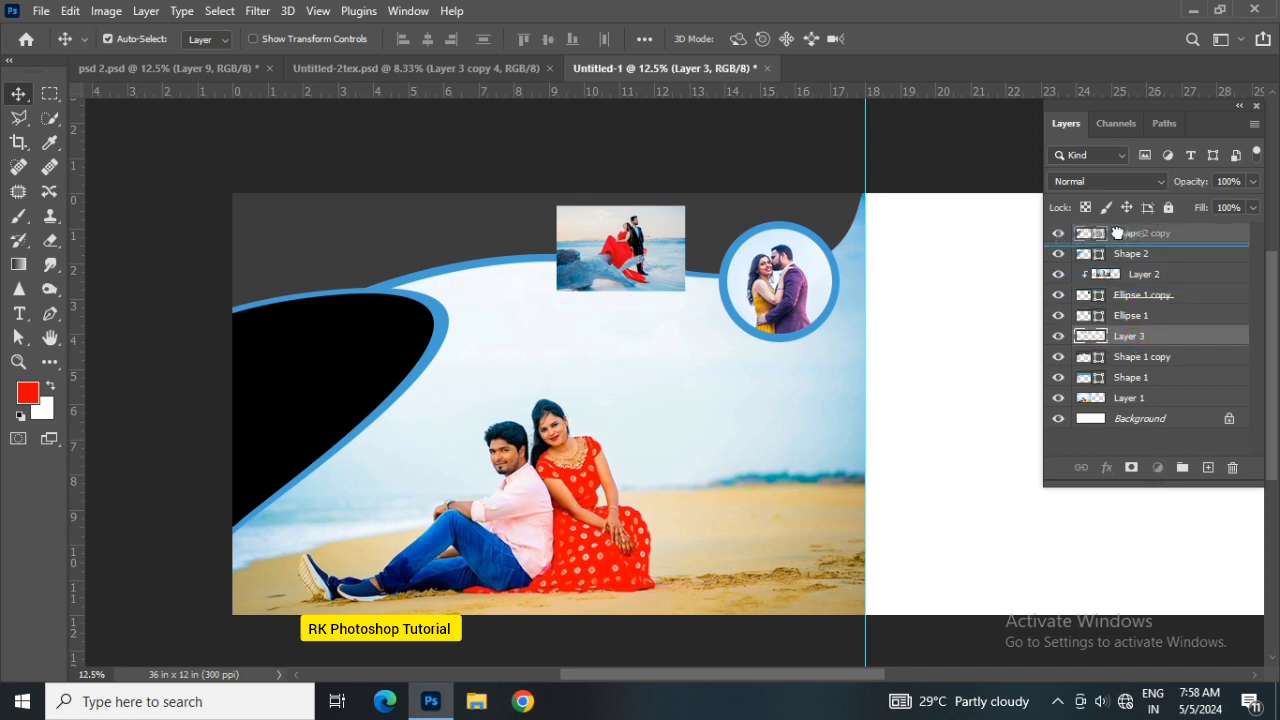
pyautogui.moveTo(597, 268); pyautogui.dragTo(296, 402)
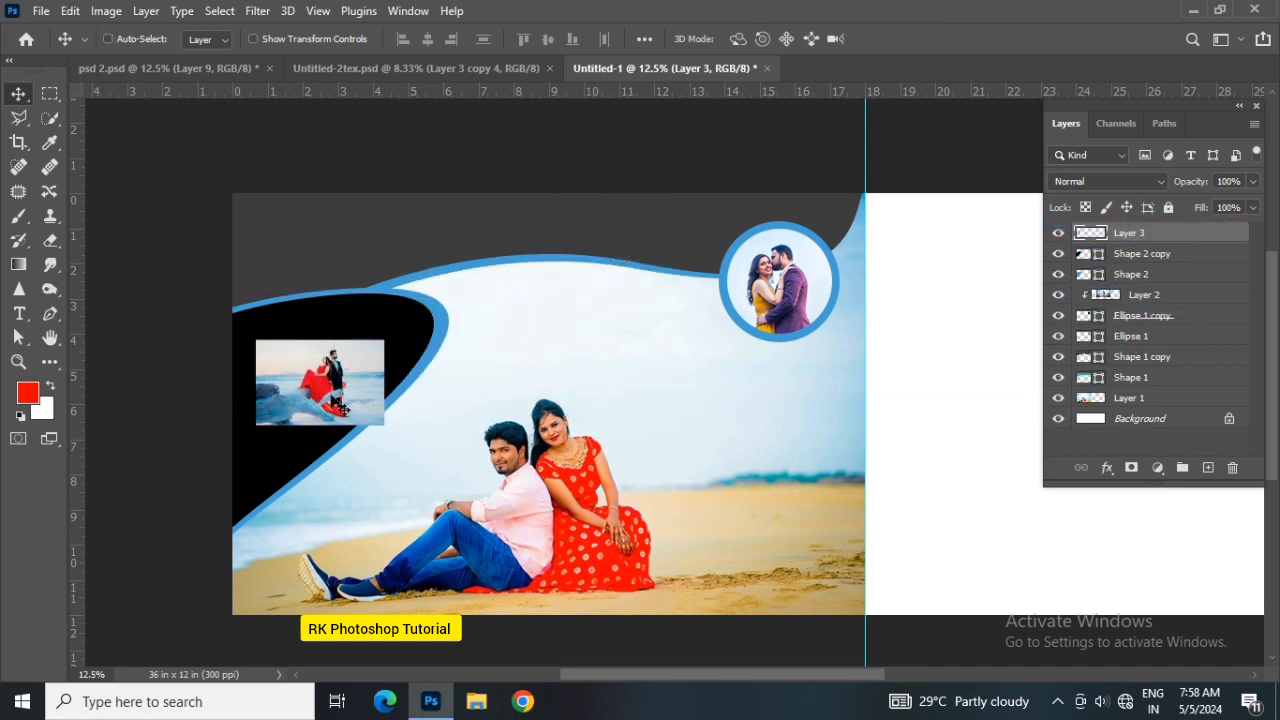
# Enlarge the red-dress photo to cover the wave and clip it into the black shape
pyautogui.hotkey('ctrl', 't')
pyautogui.moveTo(388, 433); pyautogui.dragTo(415, 453)
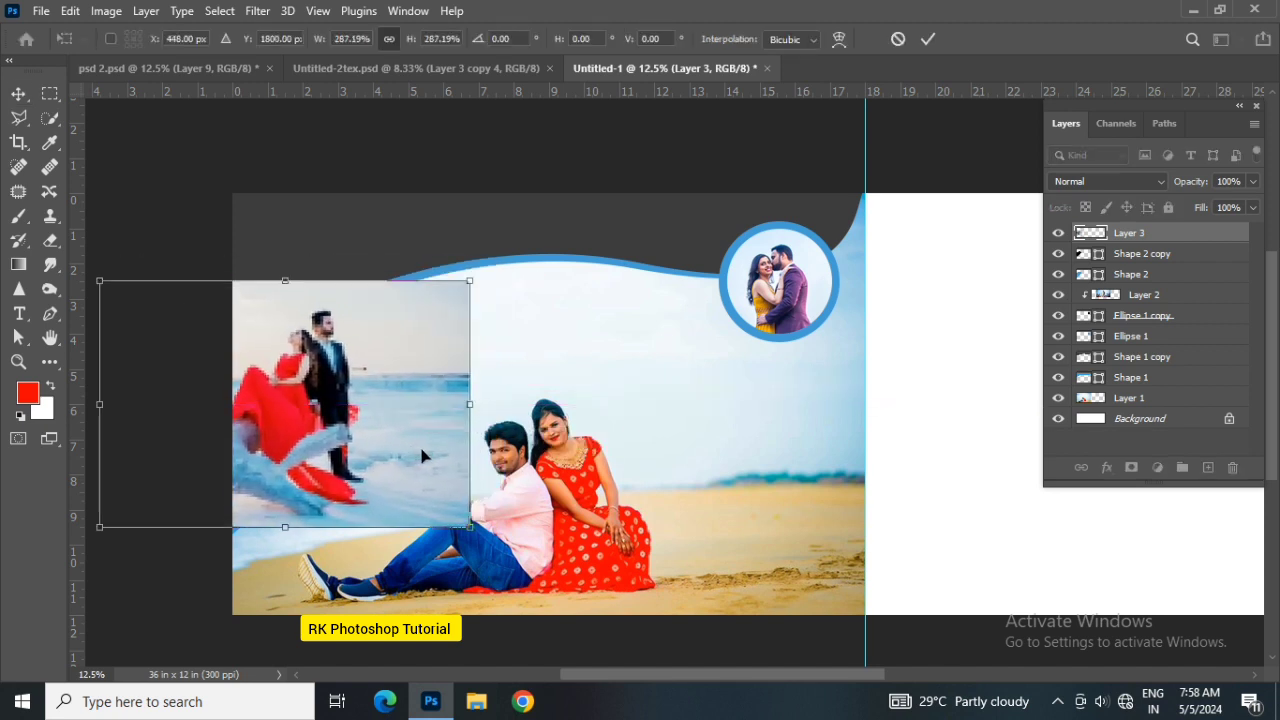
pyautogui.press('Return')
pyautogui.scroll(-1, 910, 300)
pyautogui.rightClick(1201, 232)
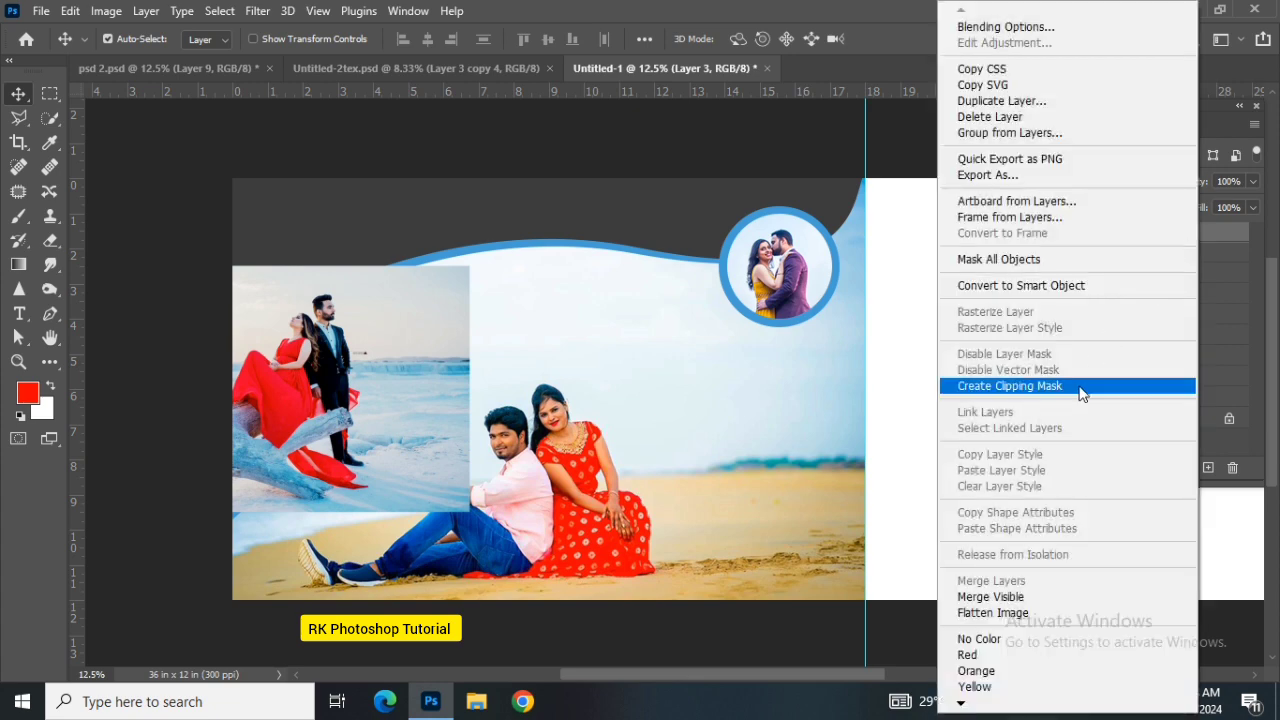
pyautogui.click(1080, 390)
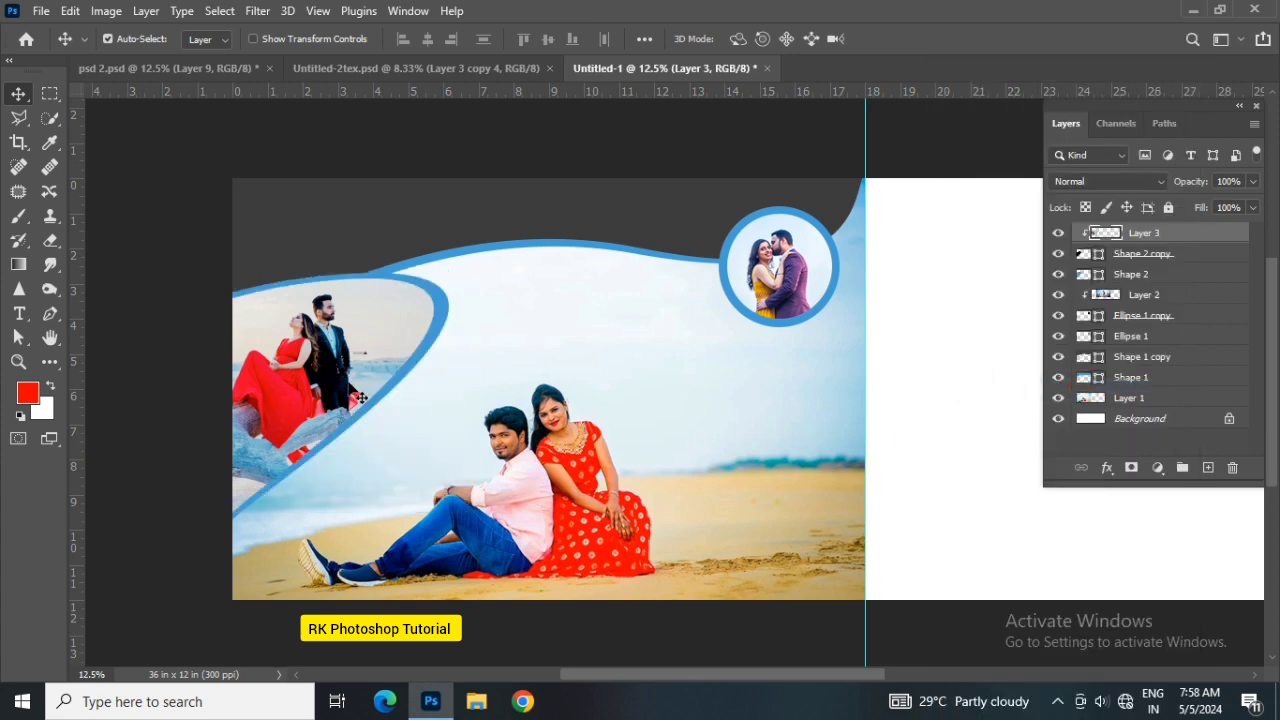
pyautogui.press('ctrl')
# Brighten the photo with Levels, setting the white input level to 239
pyautogui.hotkey('ctrl', 'l')
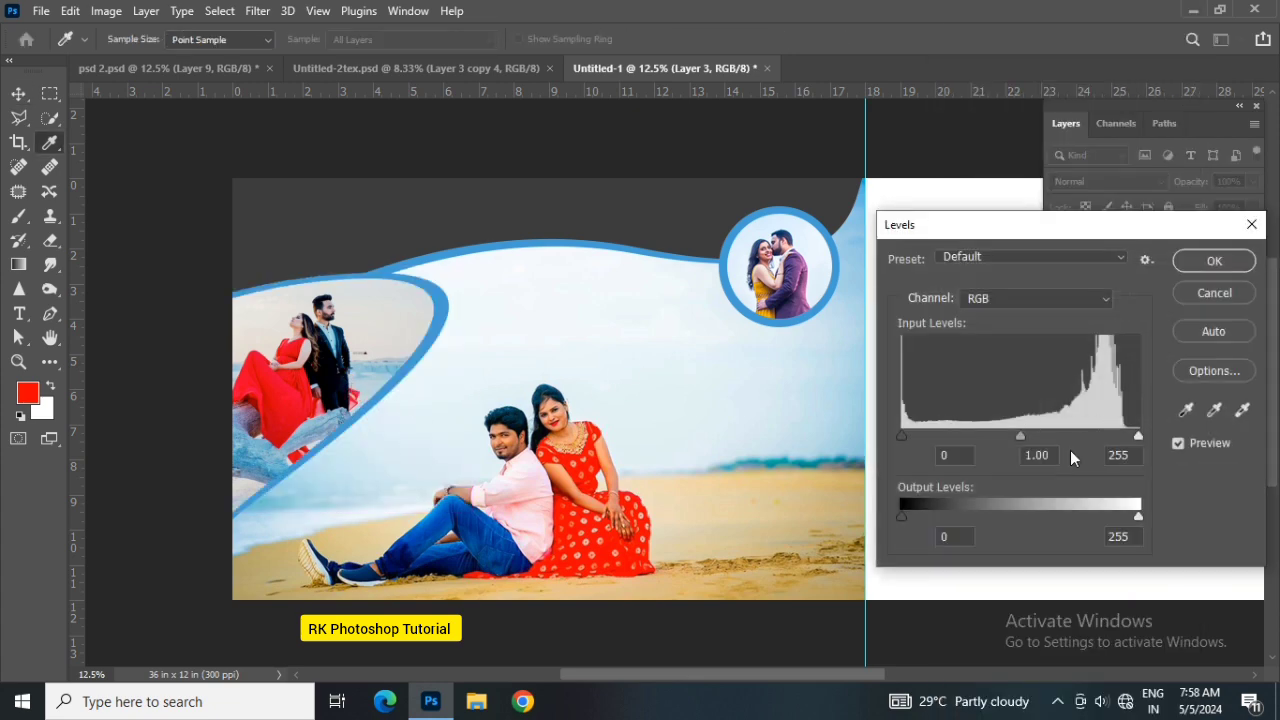
pyautogui.moveTo(1139, 437); pyautogui.dragTo(1124, 437)
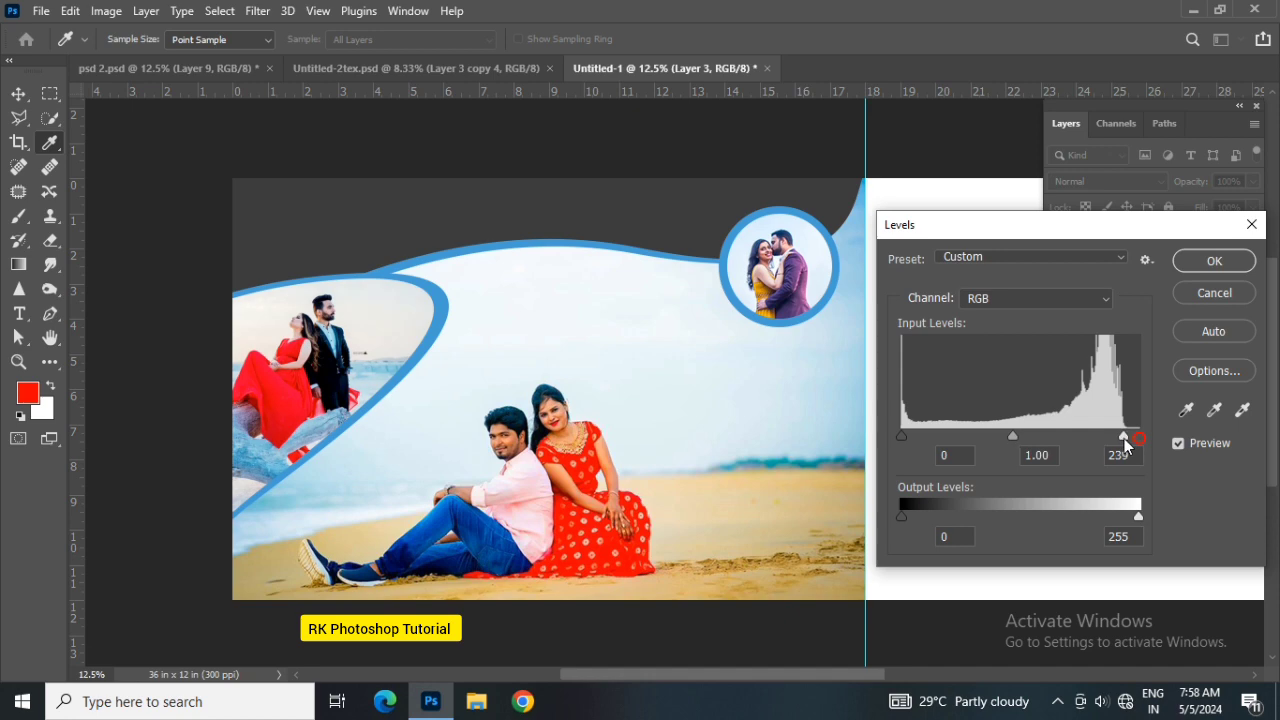
pyautogui.click(1214, 260)
# Tint the highlights with Color Balance: Red +5, Blue +6
pyautogui.hotkey('ctrl', 'b')
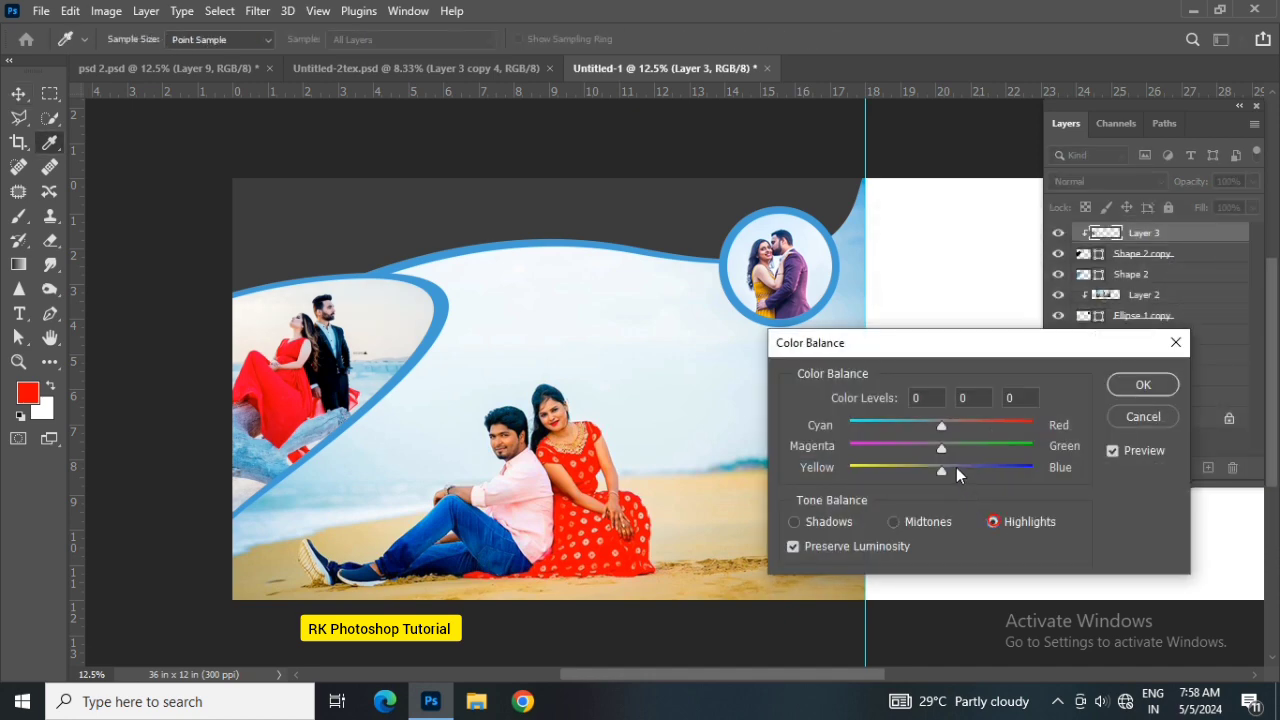
pyautogui.moveTo(948, 465); pyautogui.dragTo(947, 466)
pyautogui.click(1143, 385)
pyautogui.moveTo(650, 384); pyautogui.dragTo(623, 389)
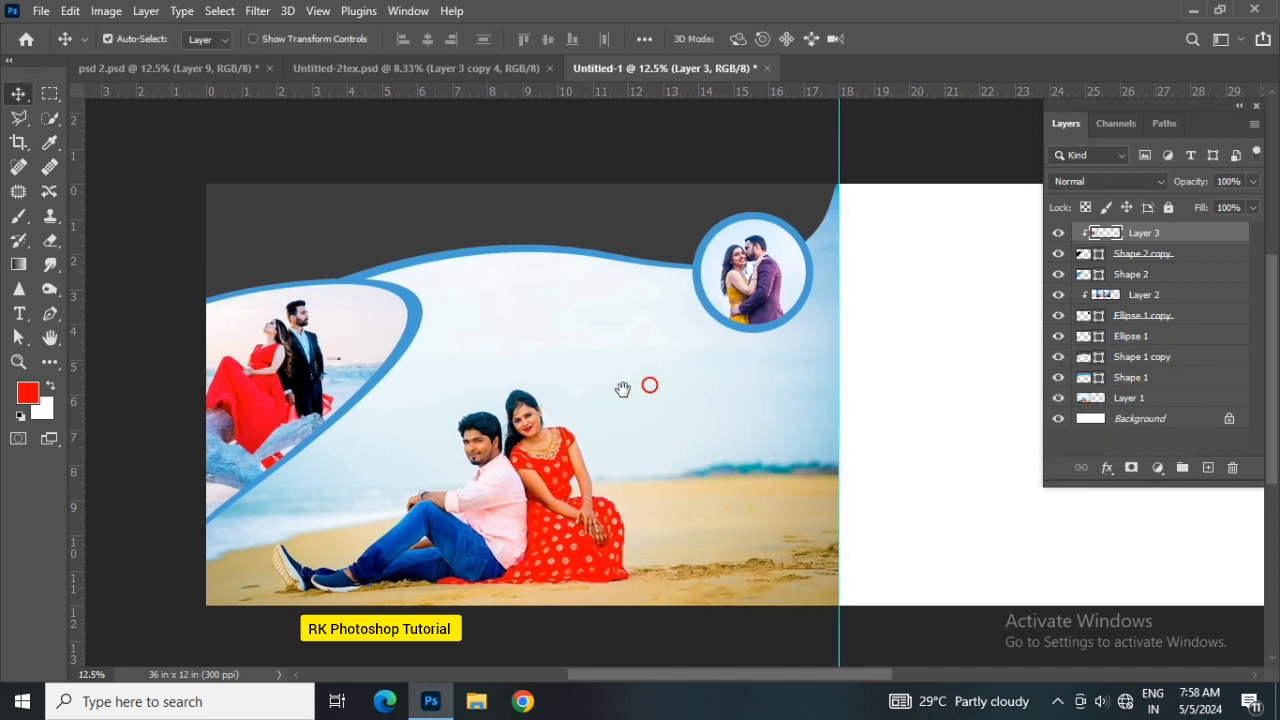
# Fill the top wave copy with pale sky blue #dbedf9, sampled from the blue wave and lightened
pyautogui.doubleClick(621, 237)
pyautogui.moveTo(709, 213); pyautogui.dragTo(579, 316)
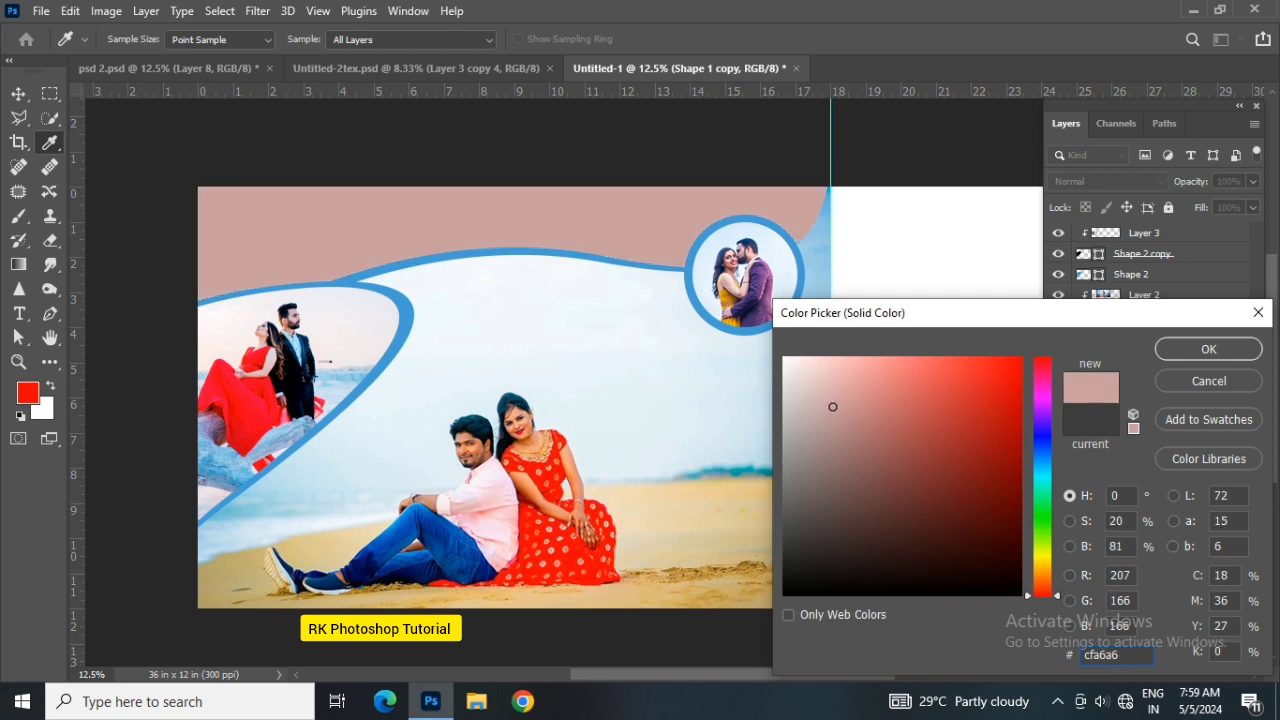
pyautogui.moveTo(660, 258); pyautogui.dragTo(655, 272)
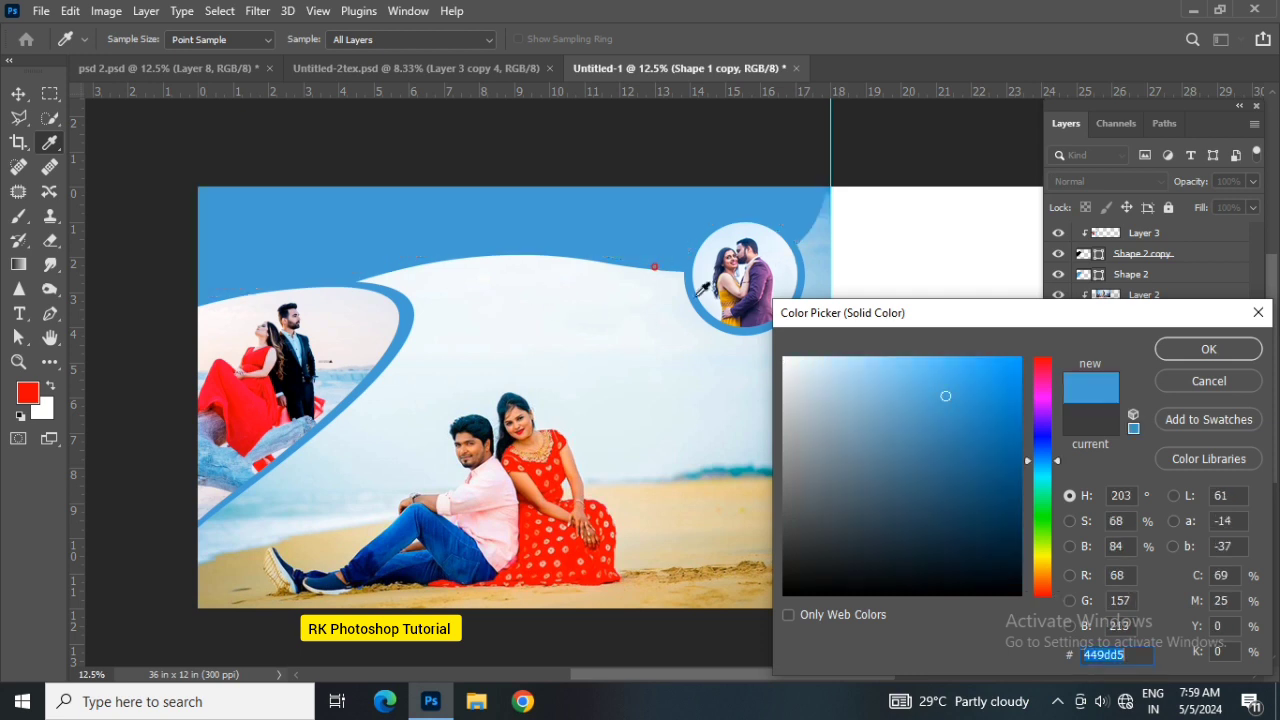
pyautogui.moveTo(818, 364); pyautogui.dragTo(811, 360)
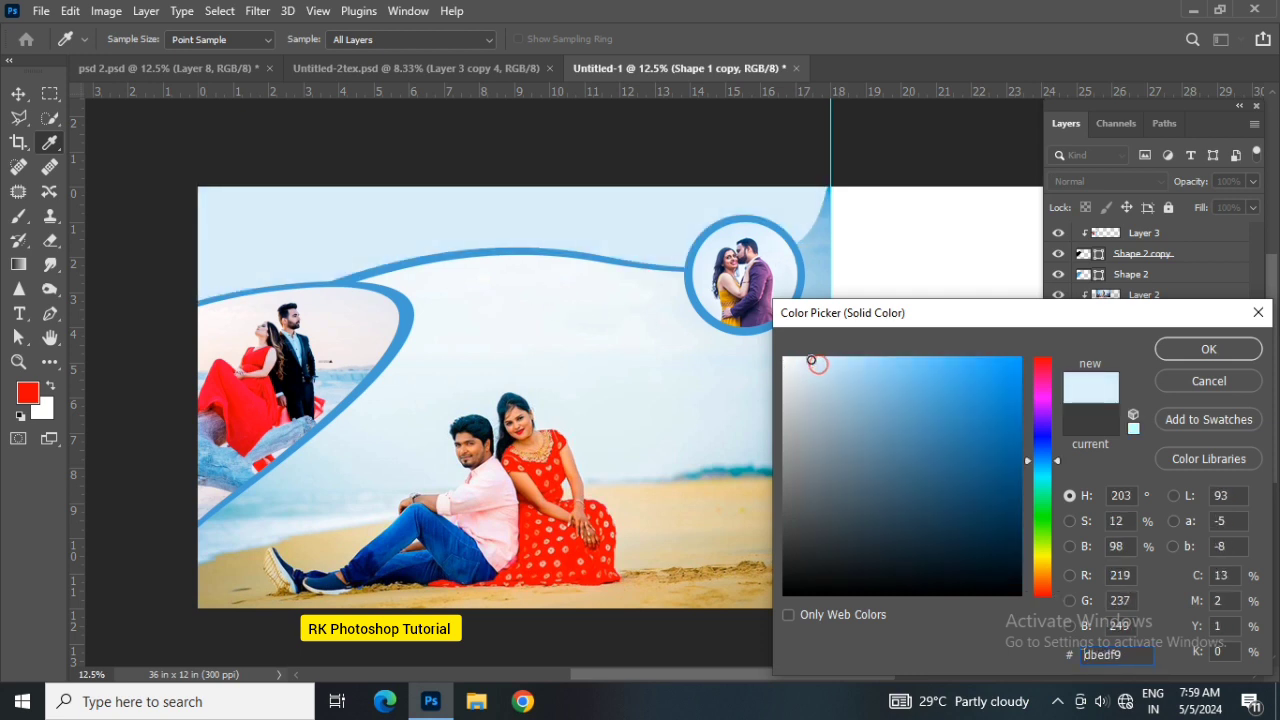
pyautogui.click(1252, 356)
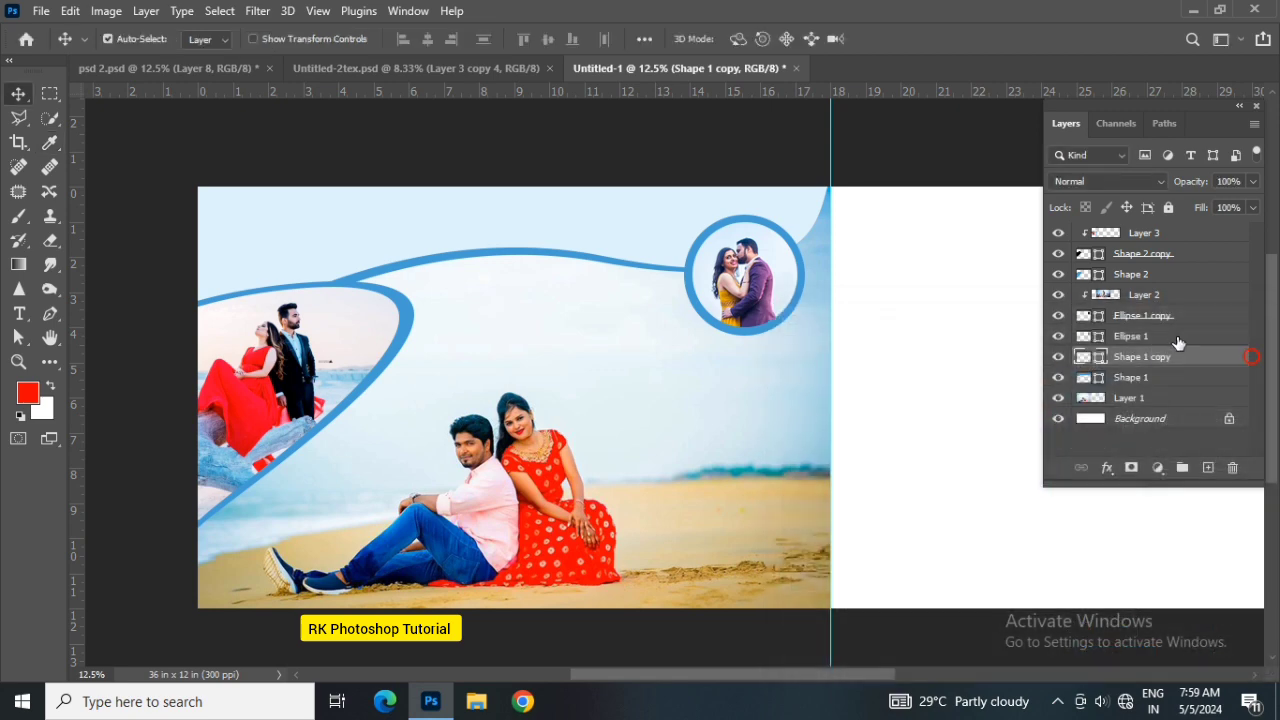
pyautogui.click(1202, 236)
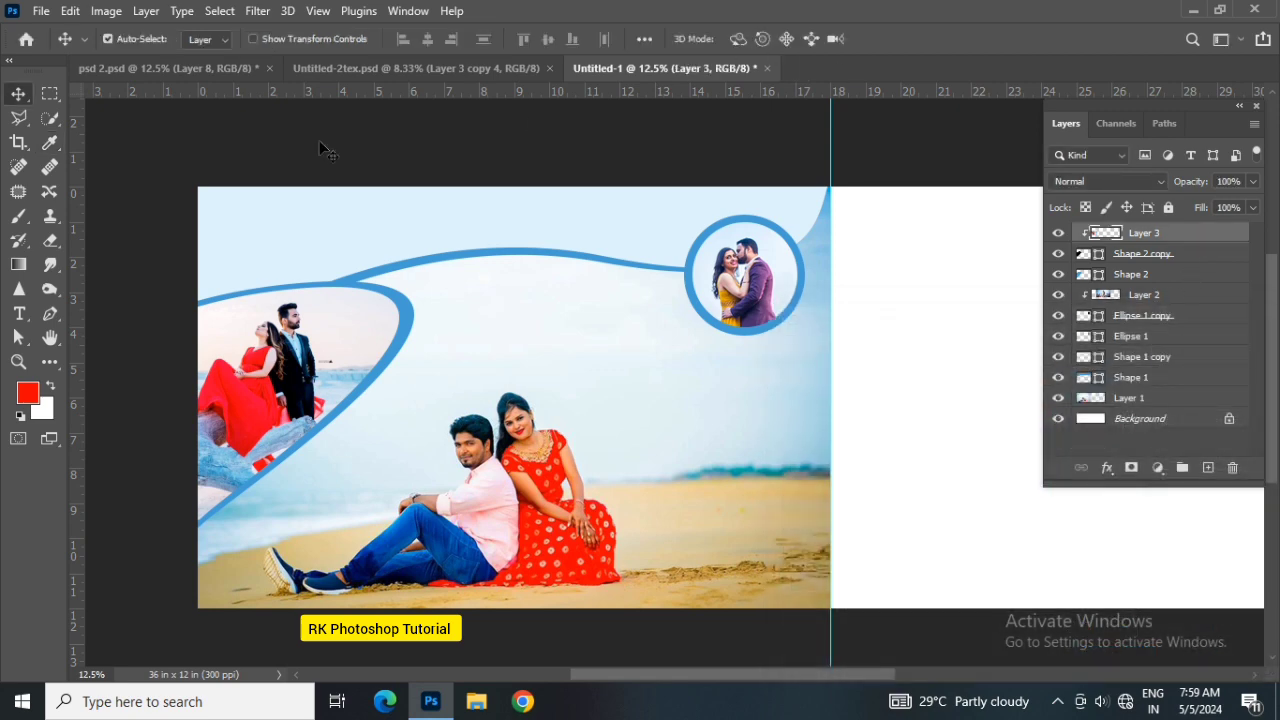
# Copy the Congratulations greeting text from Untitled-2tex.psd into the album spread's top-left
pyautogui.click(366, 67)
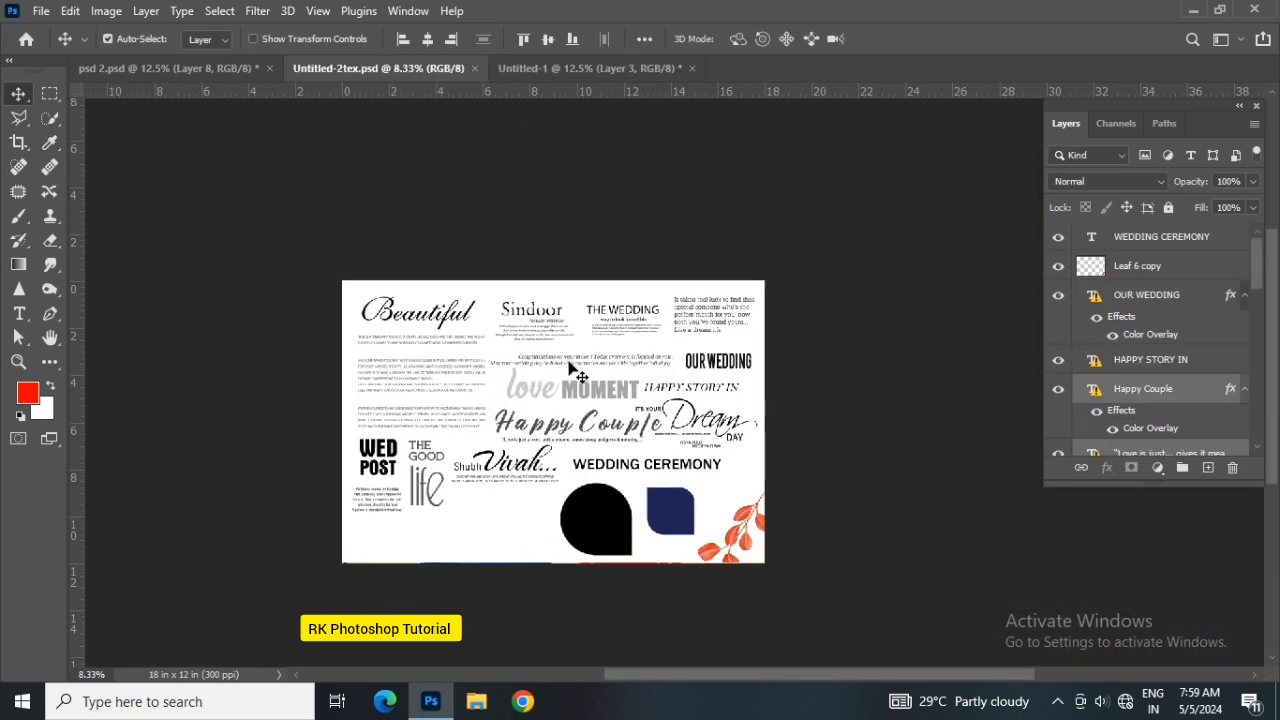
pyautogui.moveTo(577, 373); pyautogui.dragTo(376, 244)
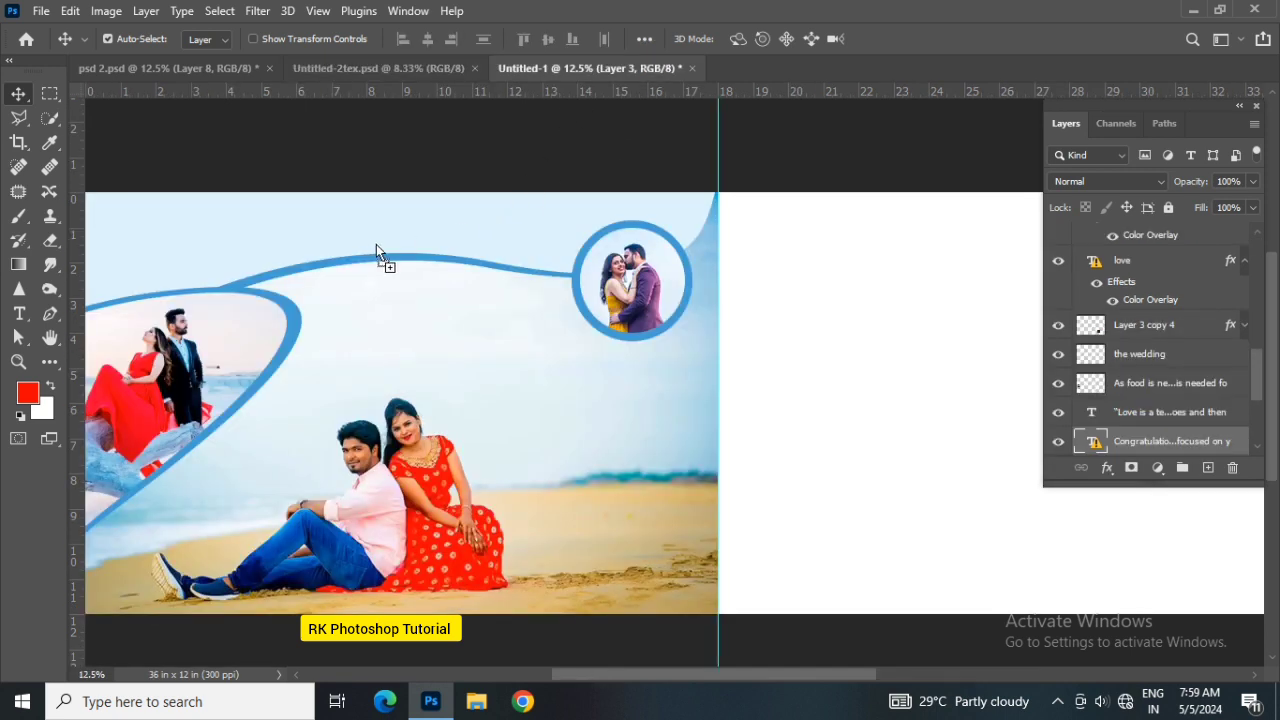
pyautogui.moveTo(353, 286); pyautogui.dragTo(340, 291)
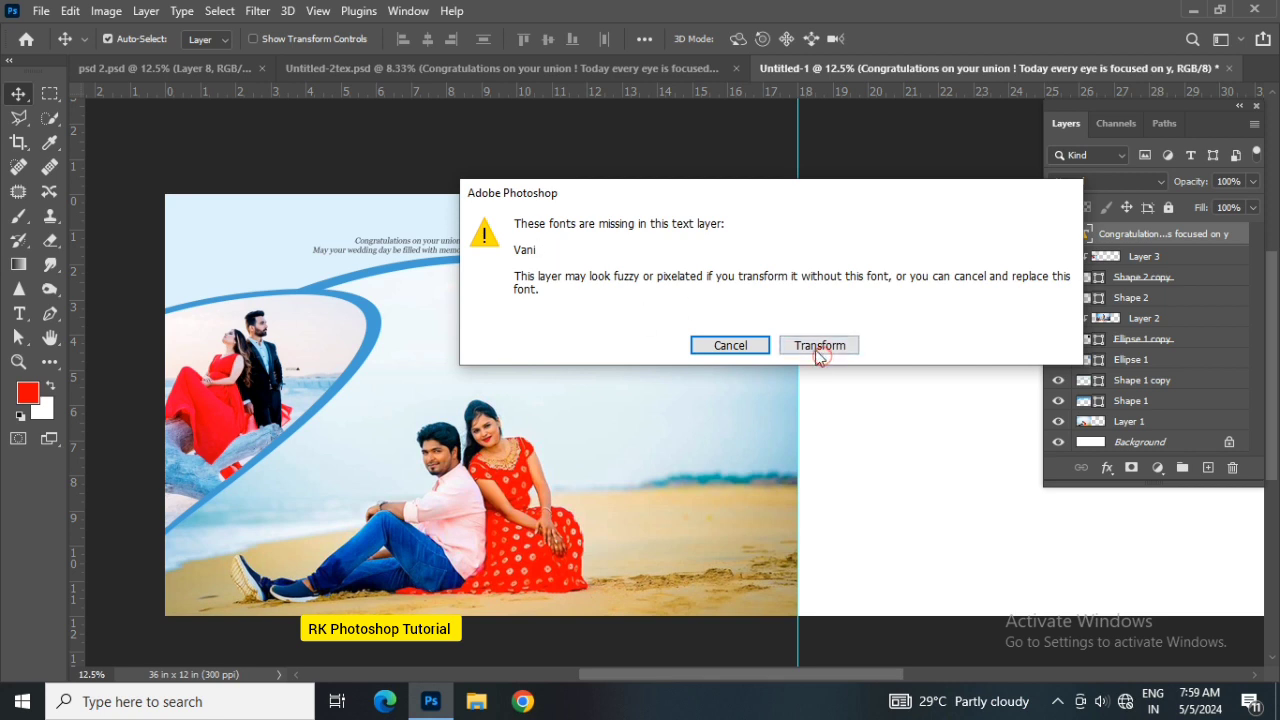
pyautogui.click(830, 345)
pyautogui.moveTo(470, 250); pyautogui.dragTo(515, 240)
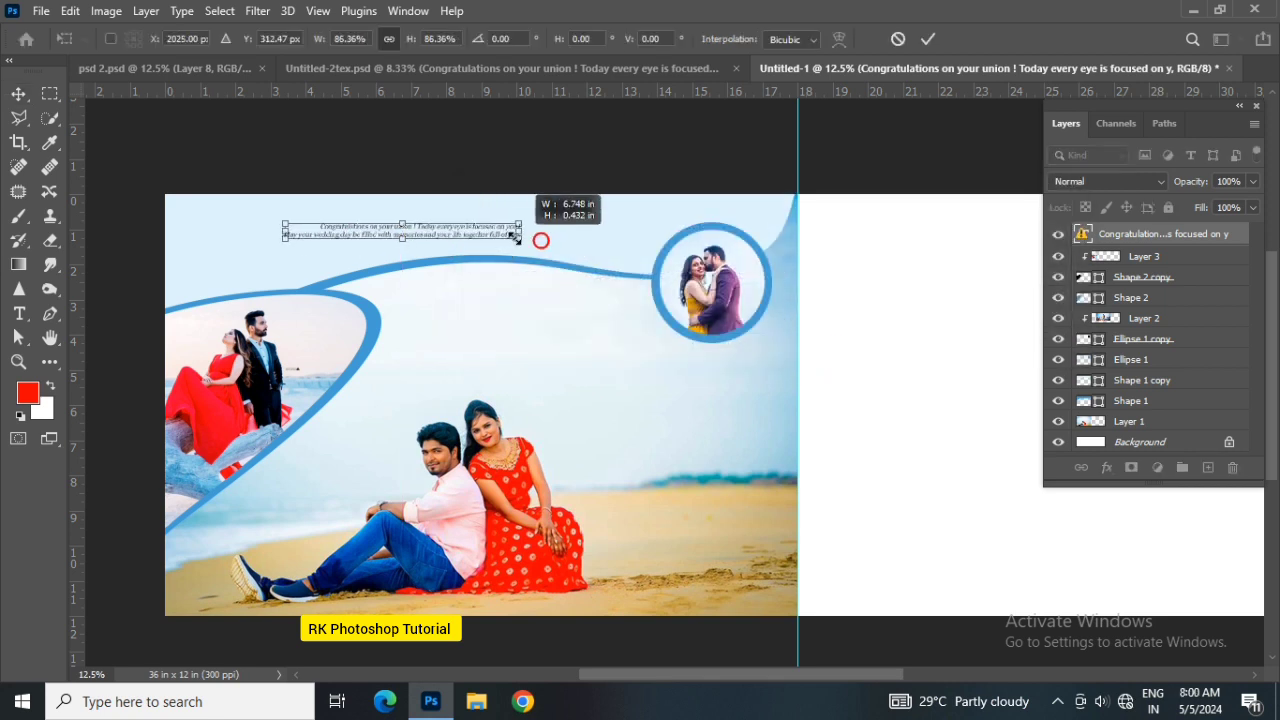
pyautogui.press('Return')
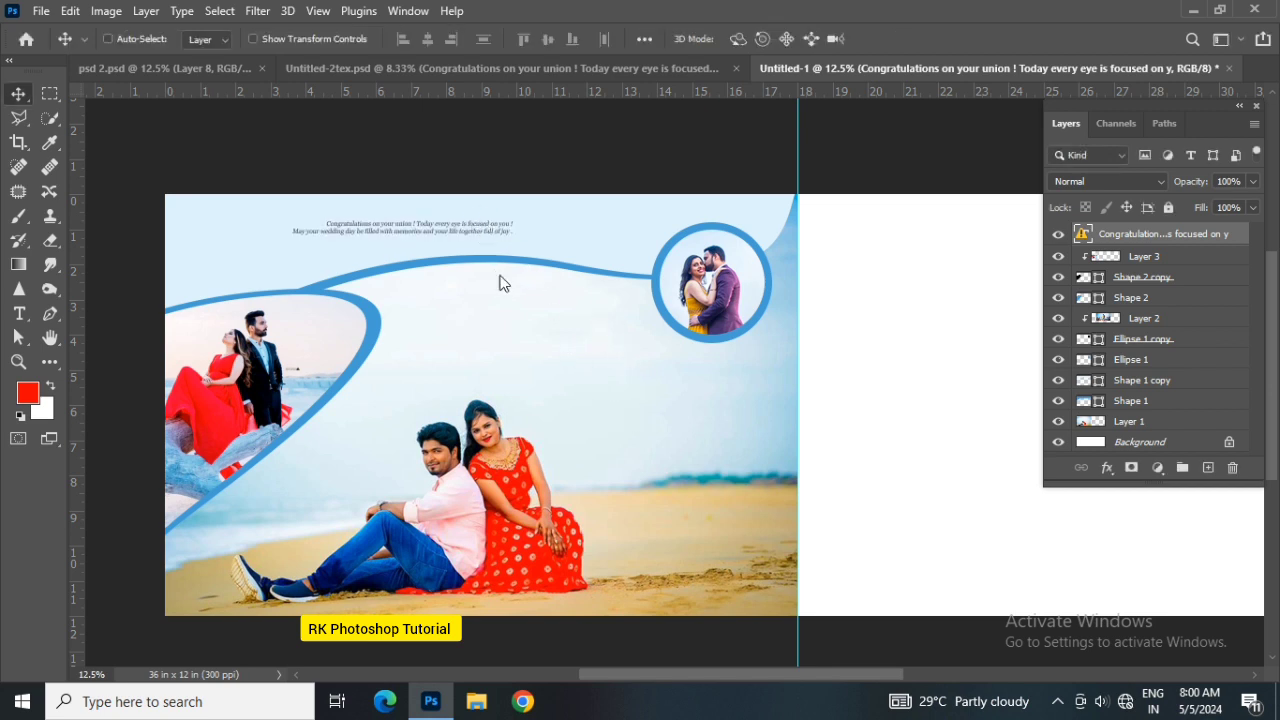
# Scale the greeting text down to about 89% and shift it further left
pyautogui.hotkey('ctrl', 't')
pyautogui.click(828, 347)
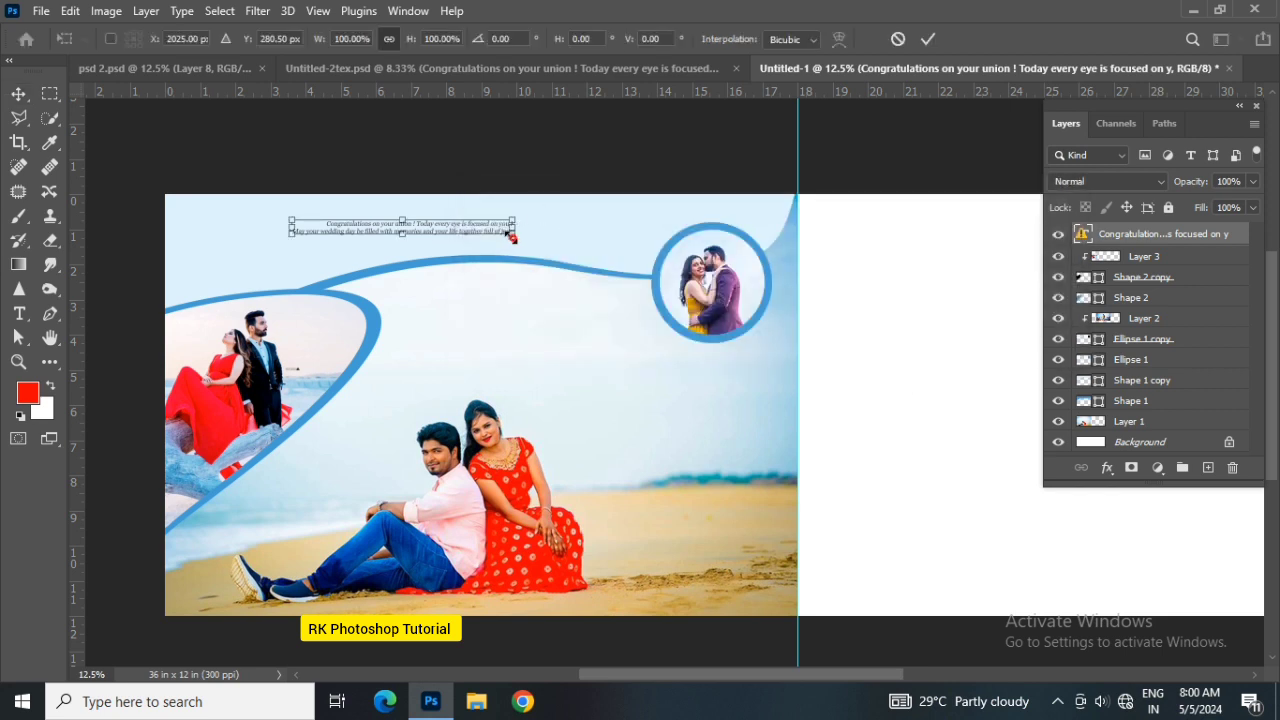
pyautogui.moveTo(512, 236); pyautogui.dragTo(500, 233)
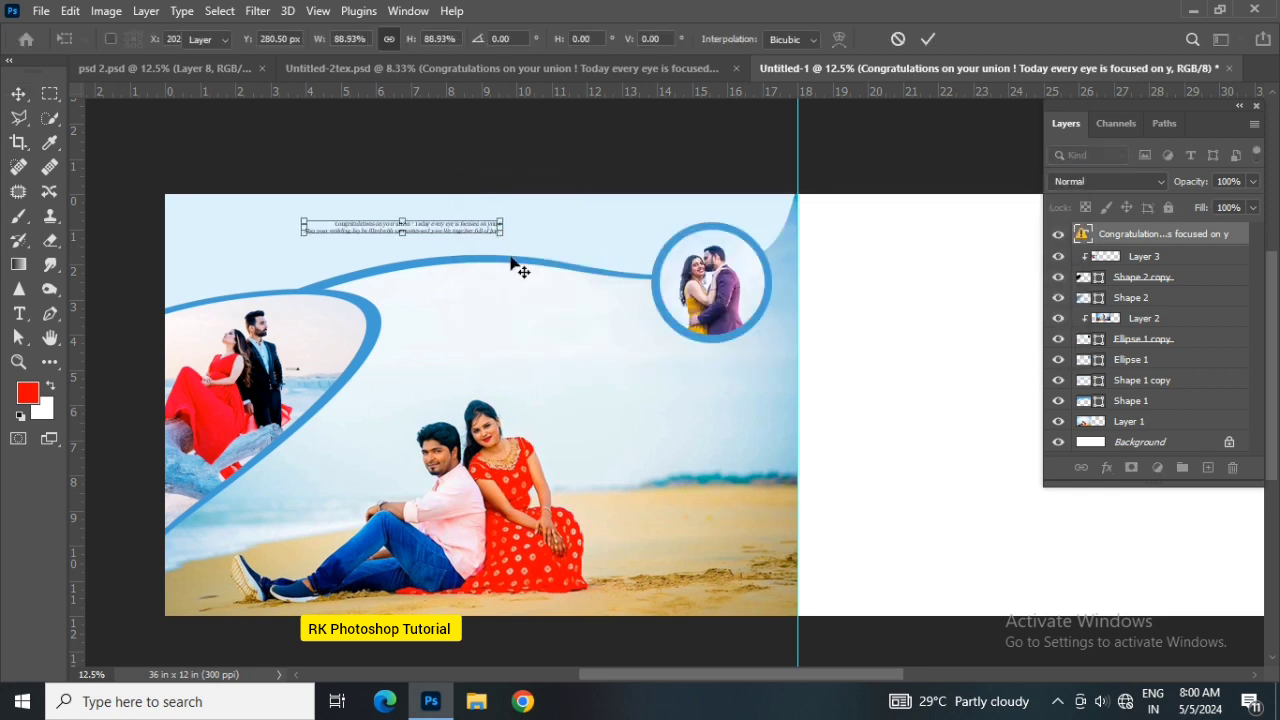
pyautogui.press('Return')
pyautogui.moveTo(476, 233); pyautogui.dragTo(377, 238)
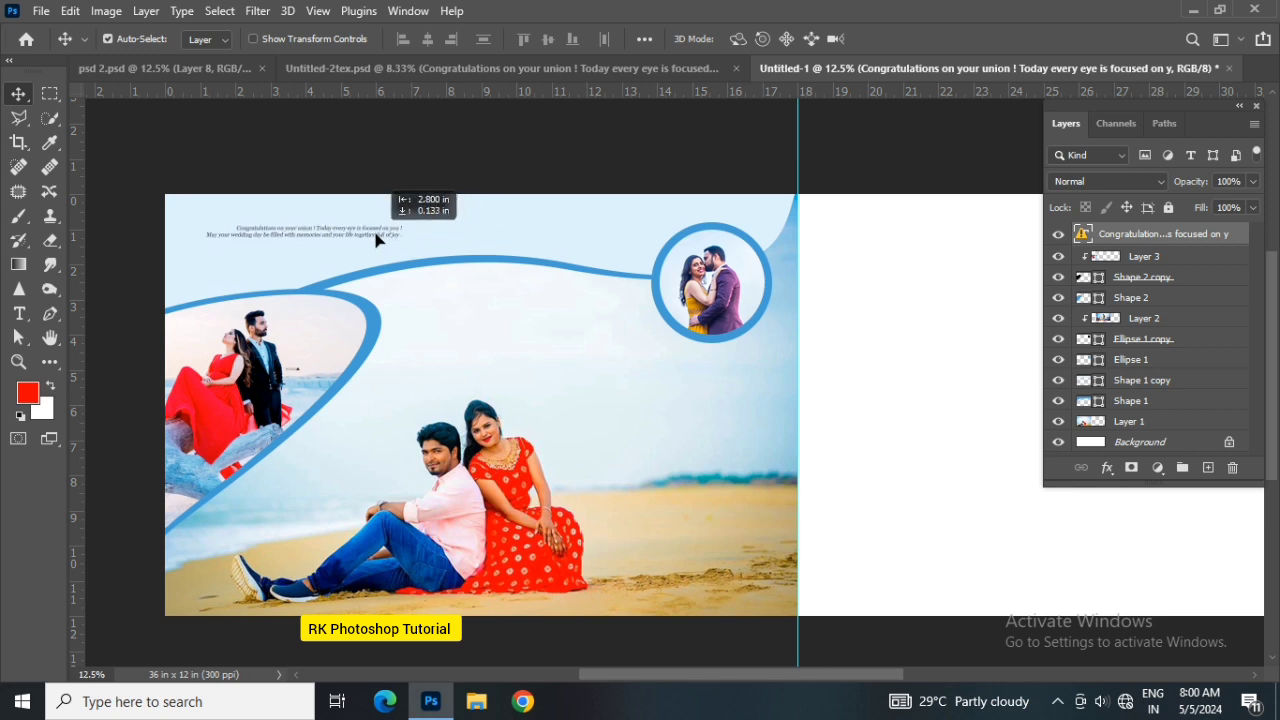
pyautogui.click(746, 278)
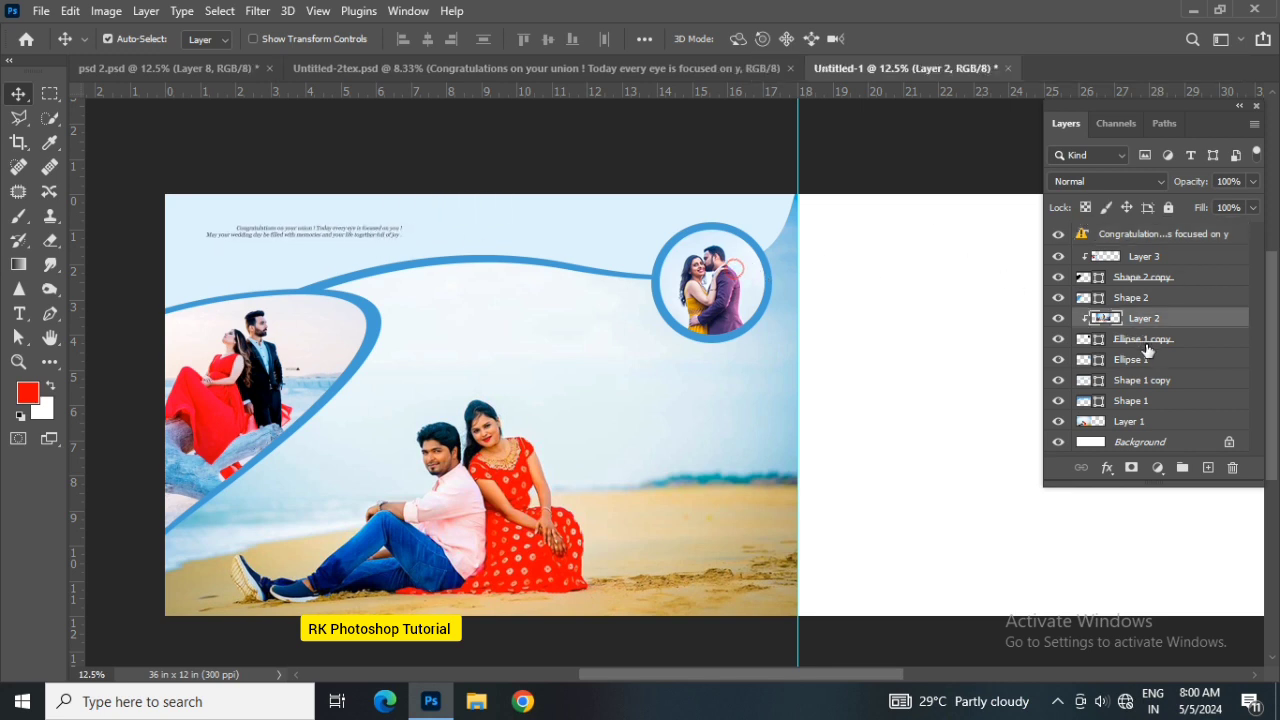
# Duplicate Ellipse 1 and place a three-quarter-size copy just left of the photo circle
pyautogui.click(1133, 365)
pyautogui.hotkey('ctrl', 'j')
pyautogui.click(1138, 383)
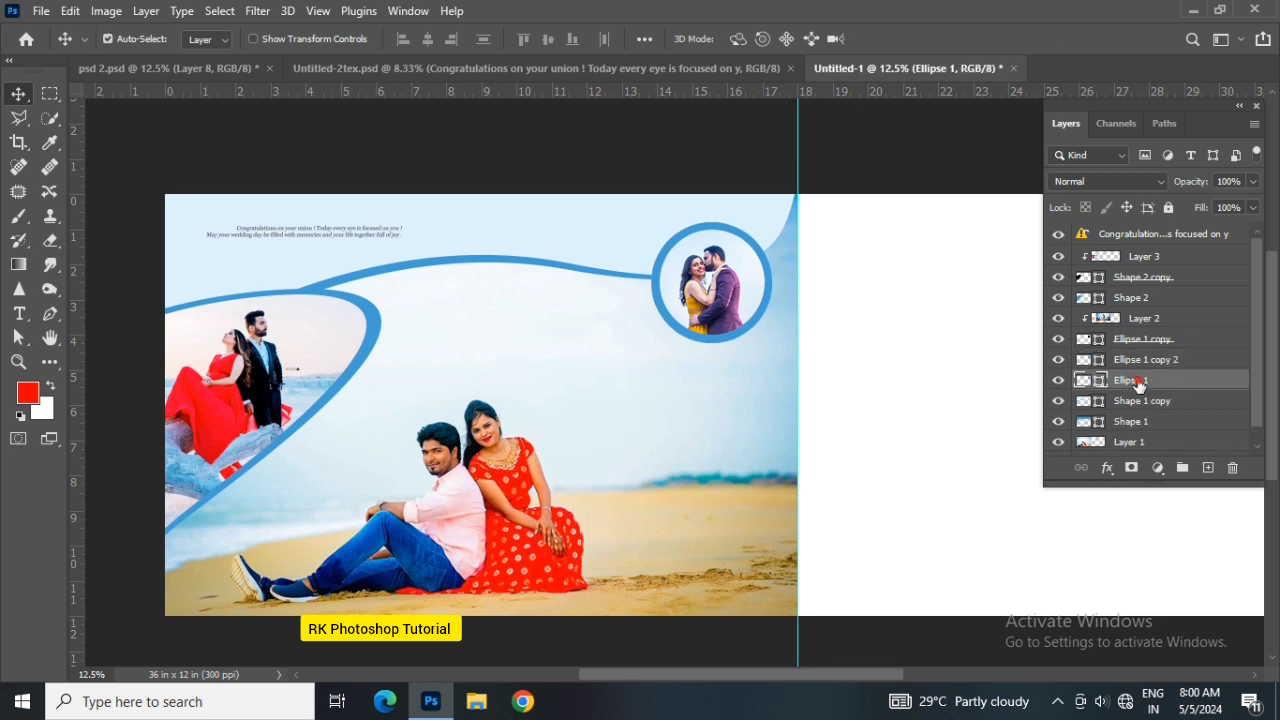
pyautogui.hotkey('ctrl', 't')
pyautogui.moveTo(746, 281); pyautogui.dragTo(623, 253)
pyautogui.moveTo(650, 314); pyautogui.dragTo(637, 289)
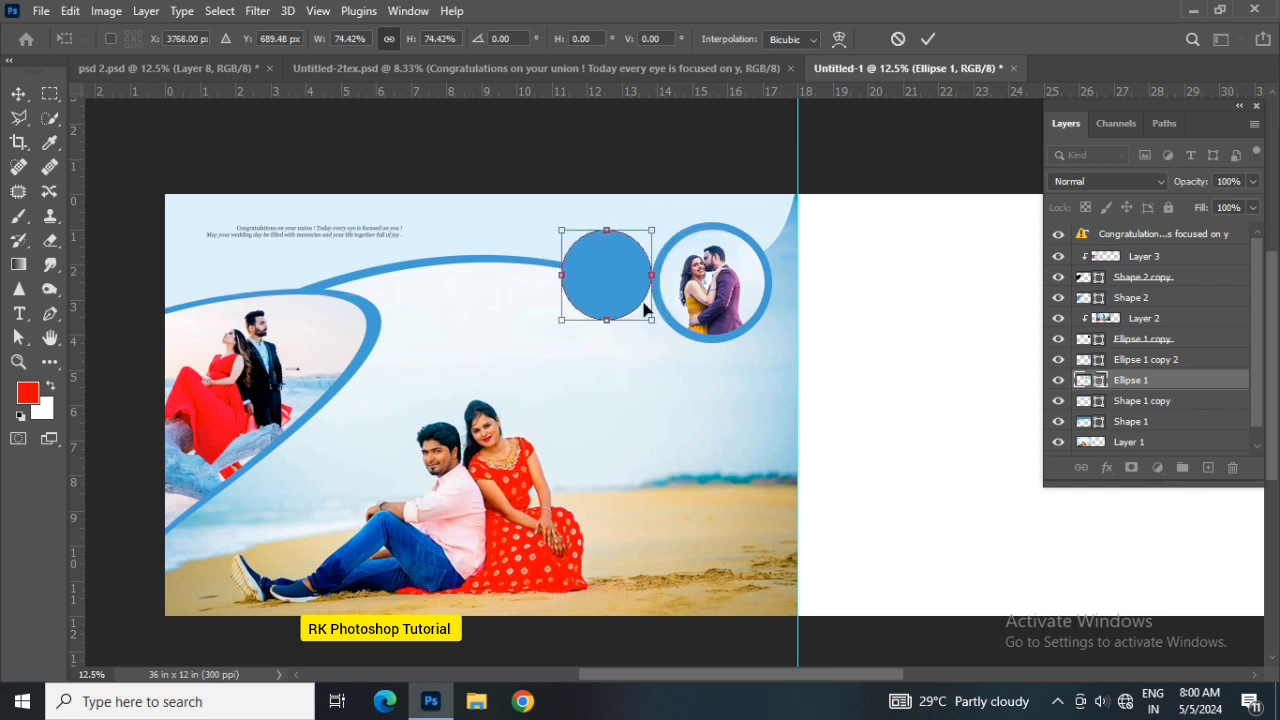
pyautogui.press('Return')
pyautogui.hotkey('shift', 'Left')
pyautogui.hotkey('shift', 'Right')
pyautogui.hotkey('shift', 'Right')
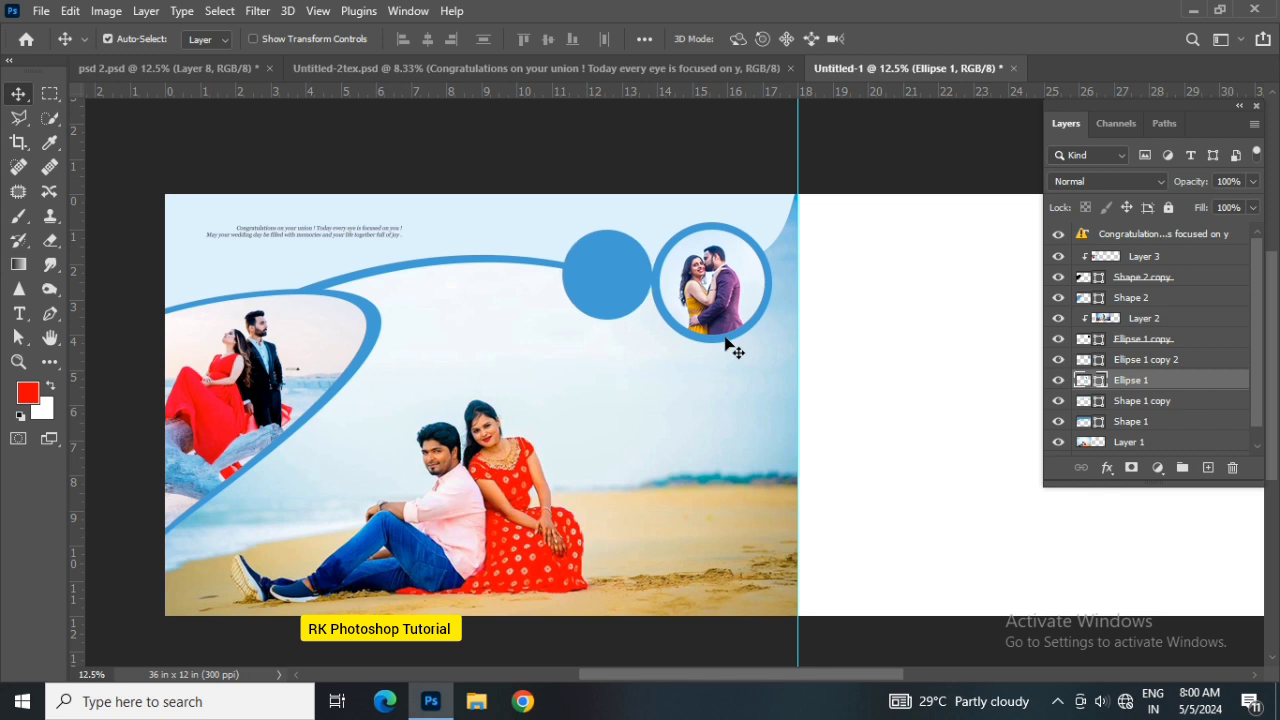
# Add an 80% inner copy of the small circle filled with white
pyautogui.hotkey('ctrl', 'j')
pyautogui.hotkey('ctrl', 't')
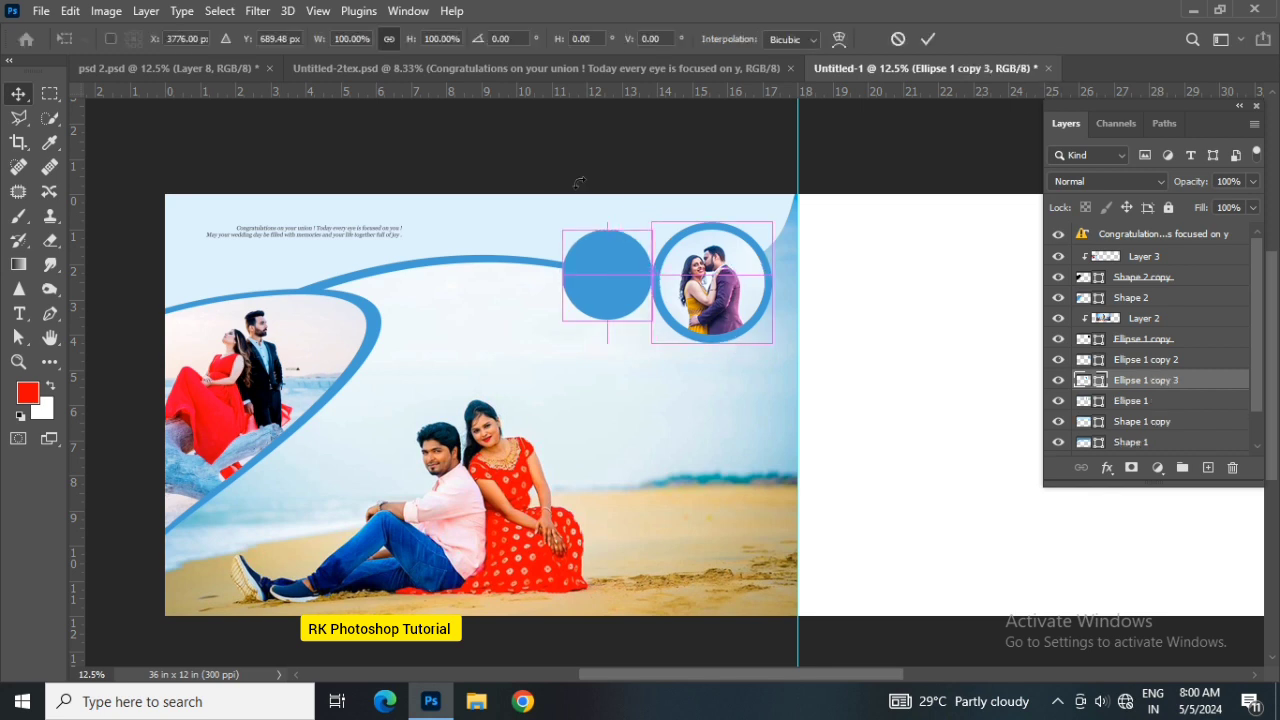
pyautogui.moveTo(643, 227); pyautogui.dragTo(636, 231)
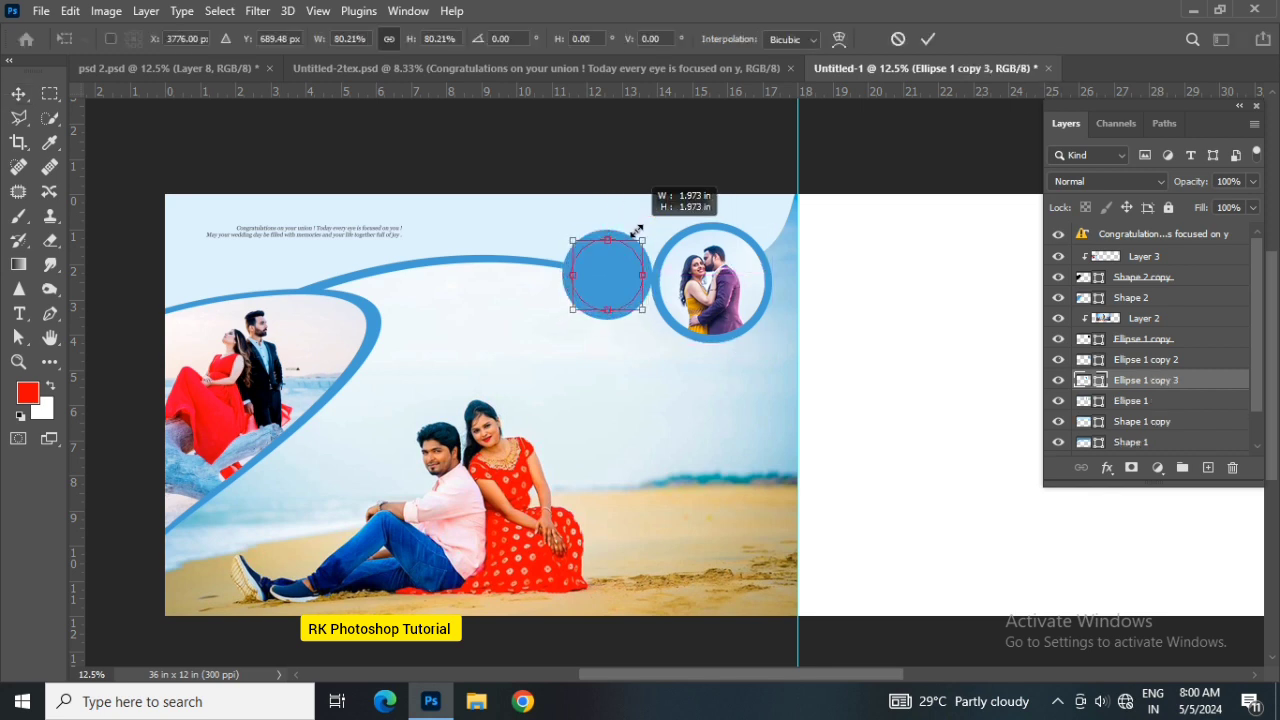
pyautogui.press('Return')
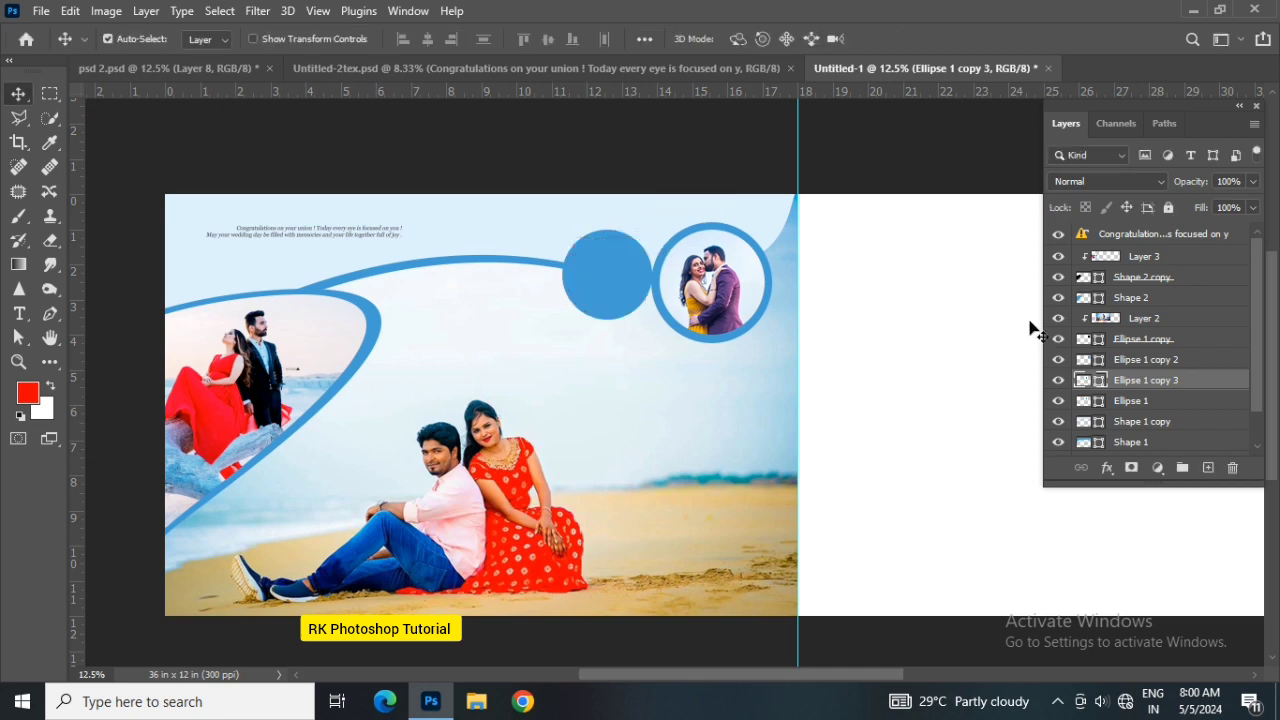
pyautogui.doubleClick(1100, 380)
pyautogui.click(933, 261)
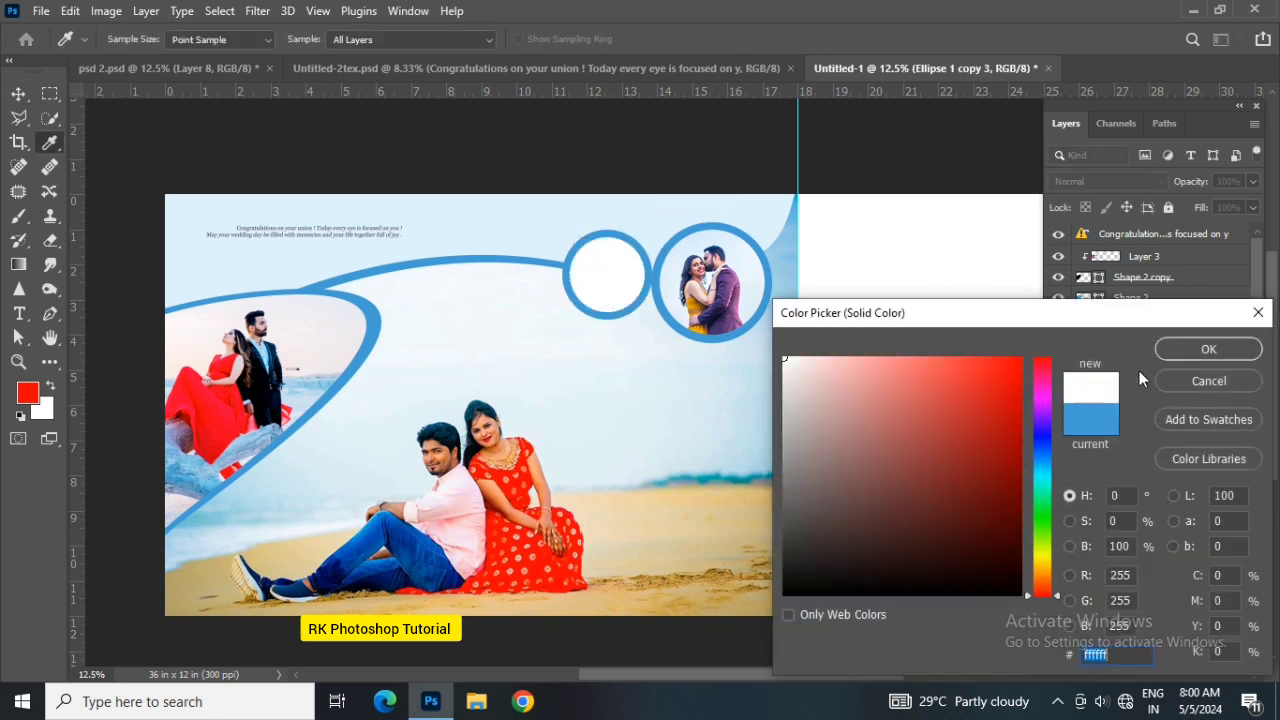
pyautogui.click(1197, 347)
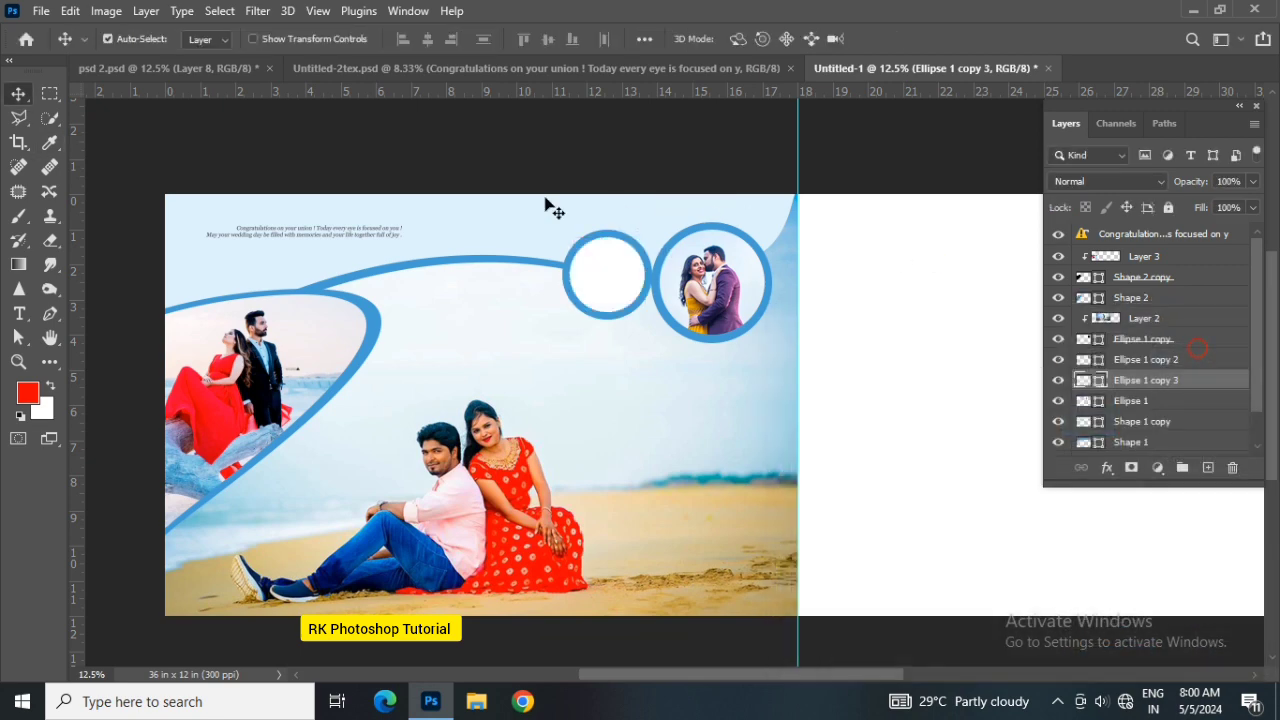
# Bring the blue-dress couple photo from psd 2.psd over the small circle as a regular layer
pyautogui.click(170, 68)
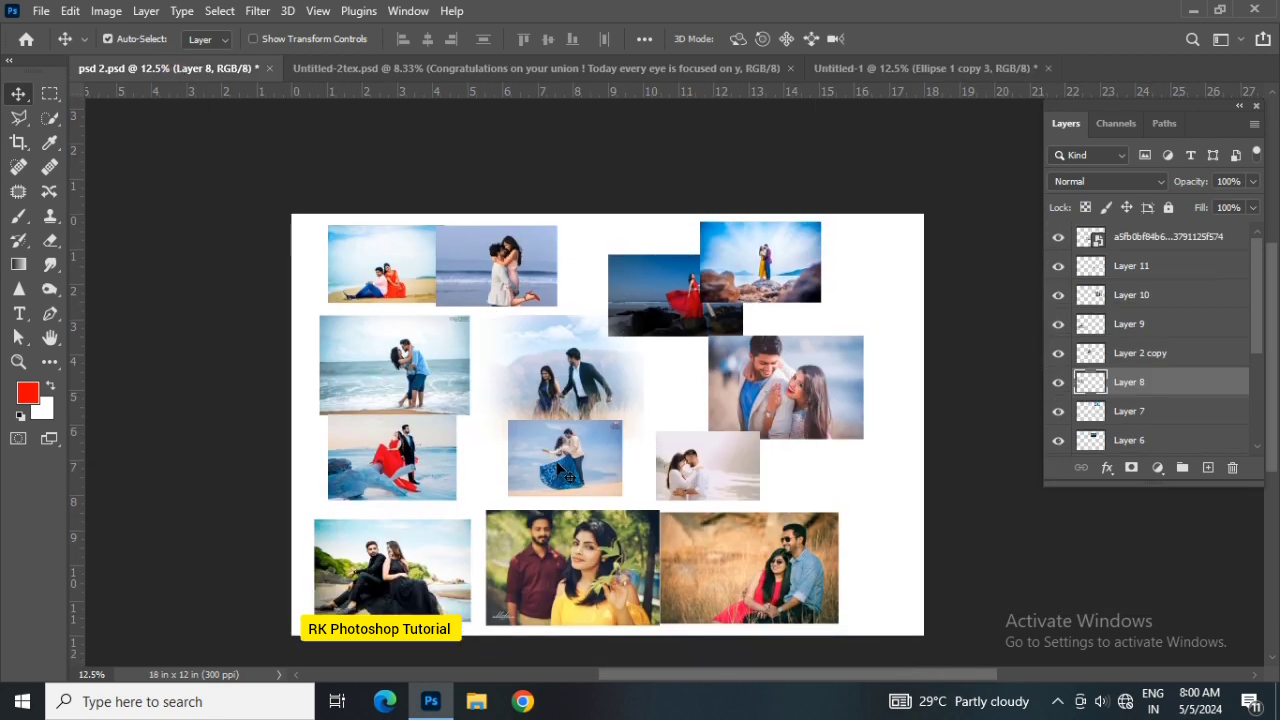
pyautogui.moveTo(583, 390)
pyautogui.mouseDown()
pyautogui.moveTo(647, 259)
pyautogui.moveTo(822, 68)
pyautogui.mouseUp()
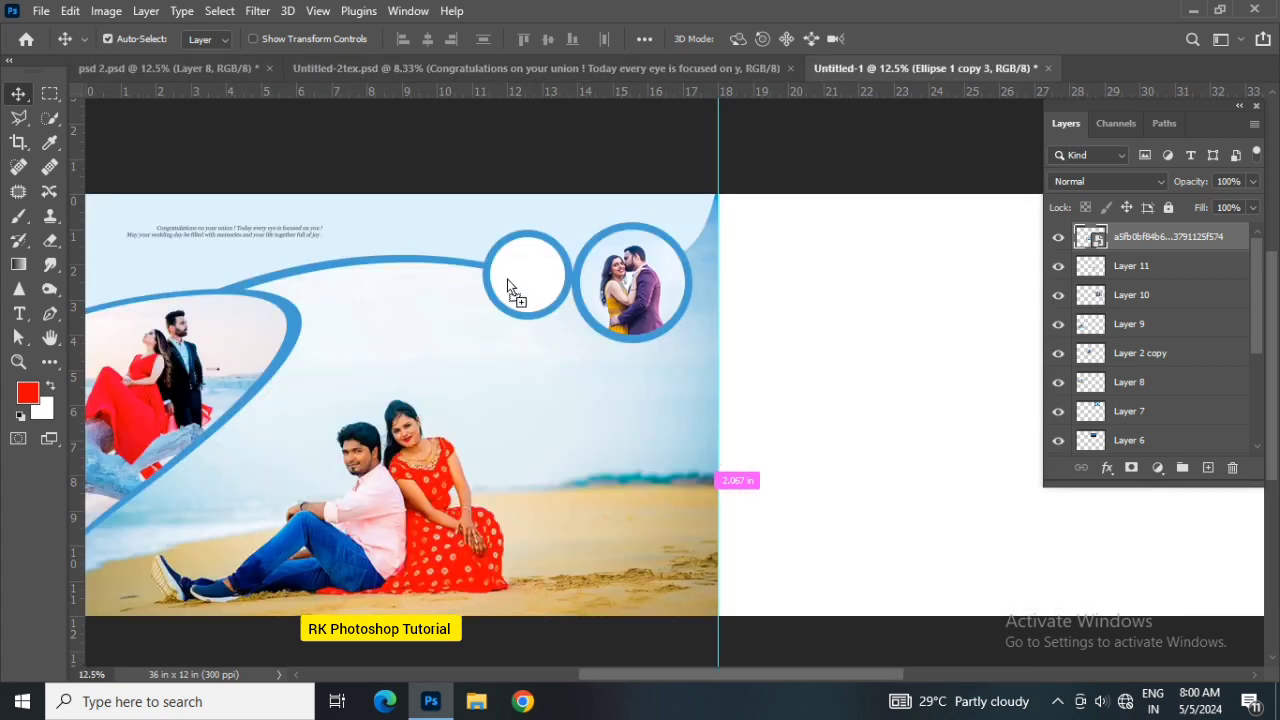
pyautogui.moveTo(507, 287); pyautogui.dragTo(509, 287)
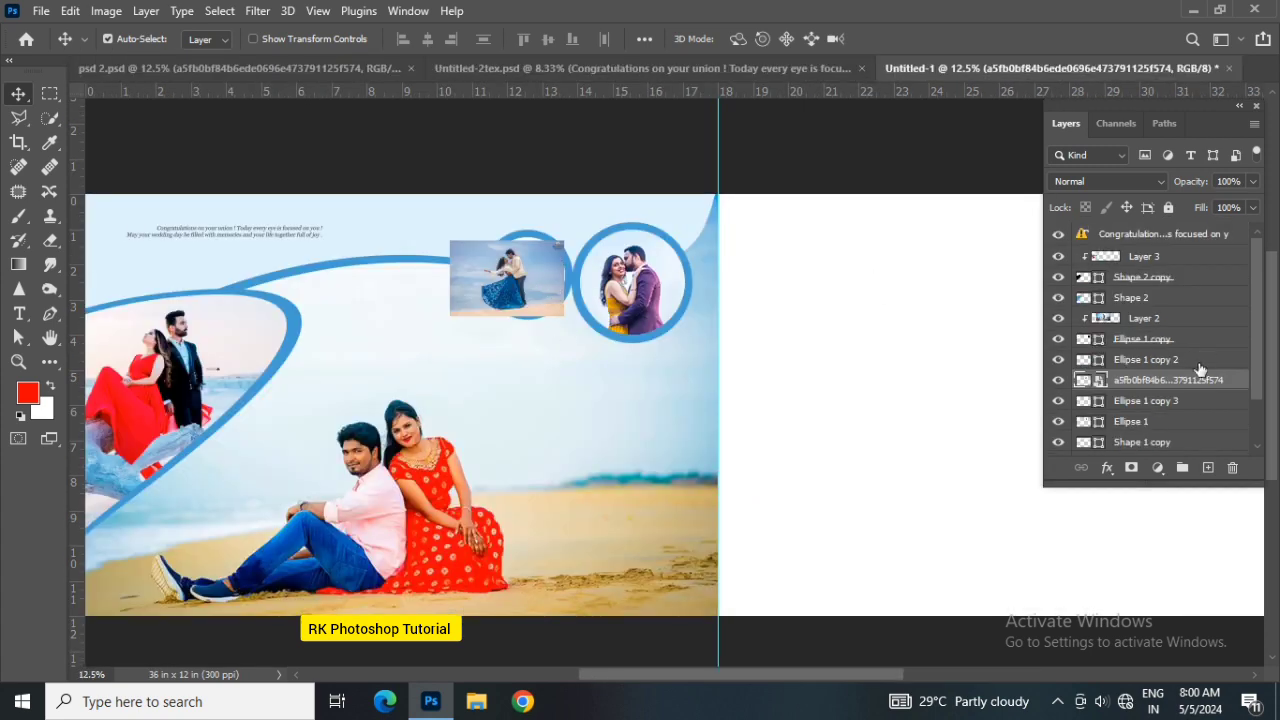
pyautogui.rightClick(1173, 390)
pyautogui.click(995, 364)
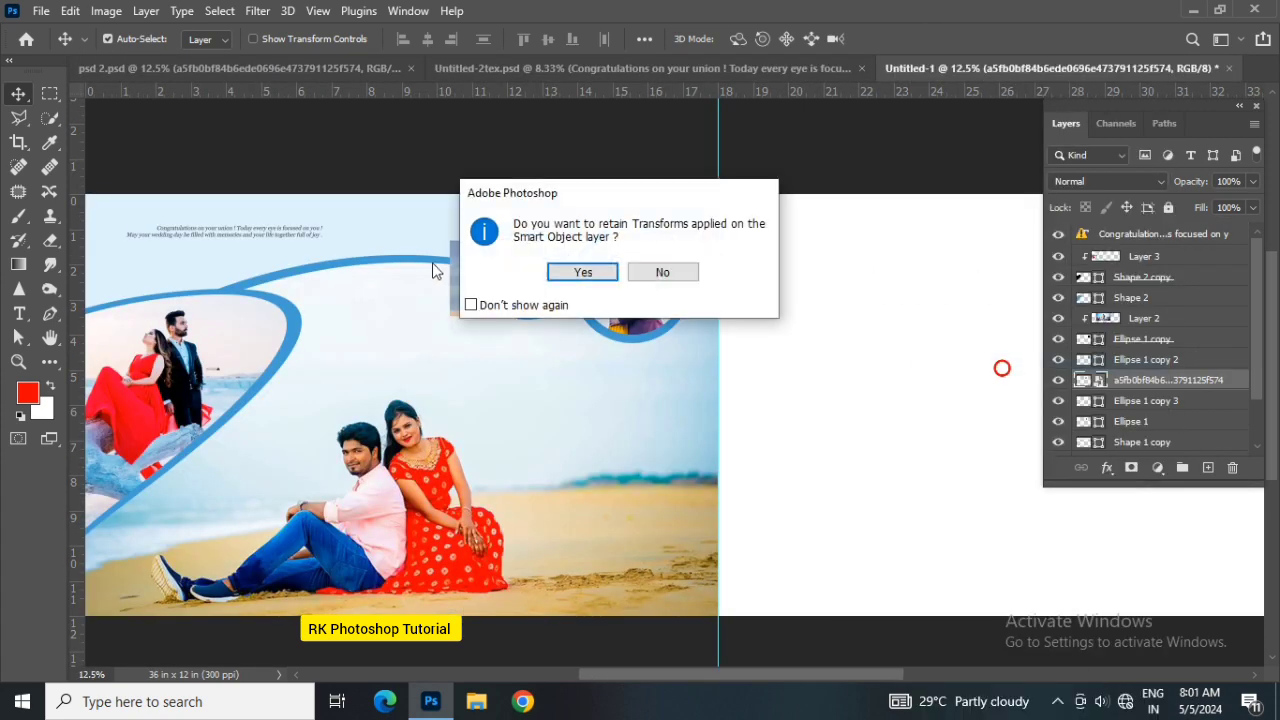
pyautogui.click(583, 273)
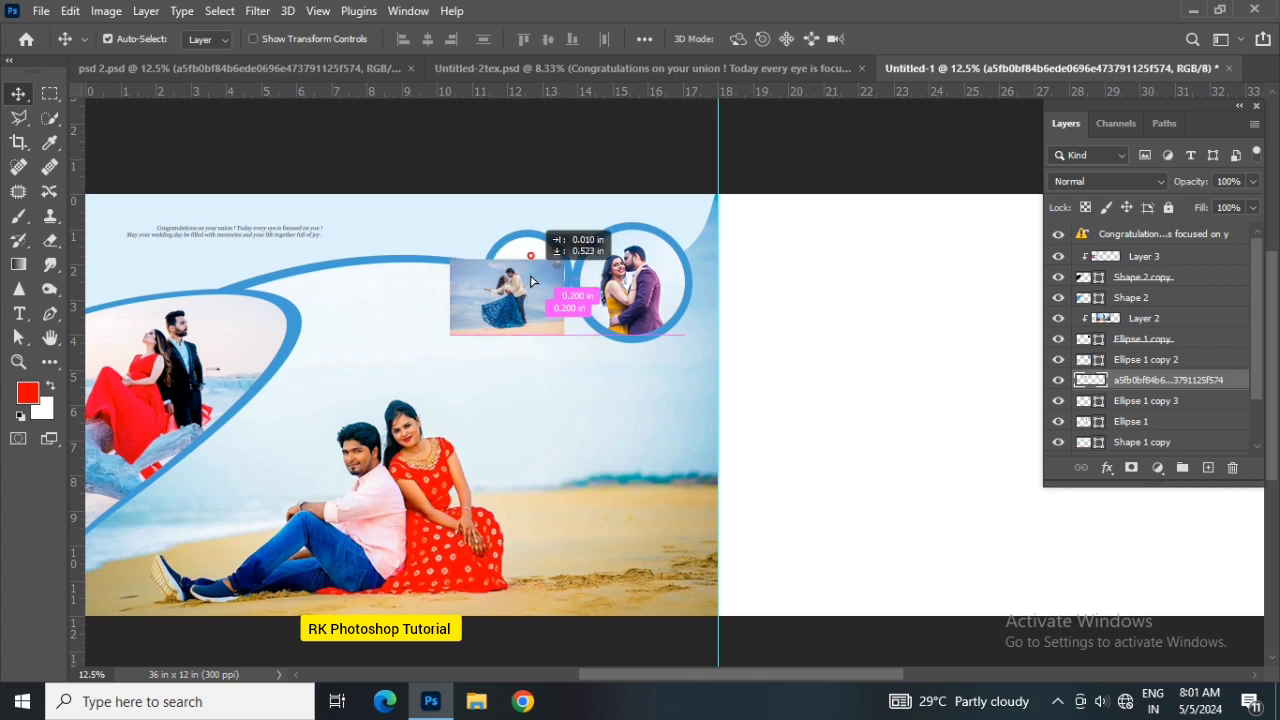
pyautogui.moveTo(523, 274); pyautogui.dragTo(538, 285)
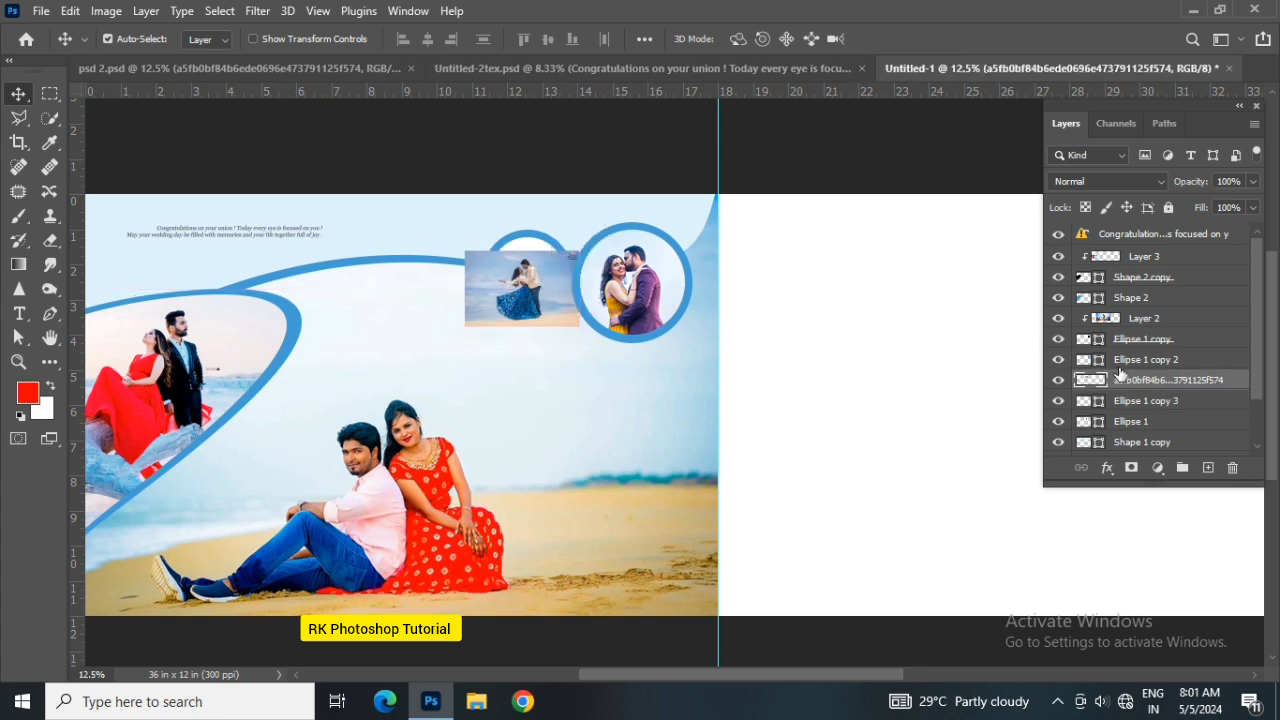
# Clip the photo into the small circle and enlarge it to about 218% to fill it
pyautogui.rightClick(1185, 385)
pyautogui.click(1013, 390)
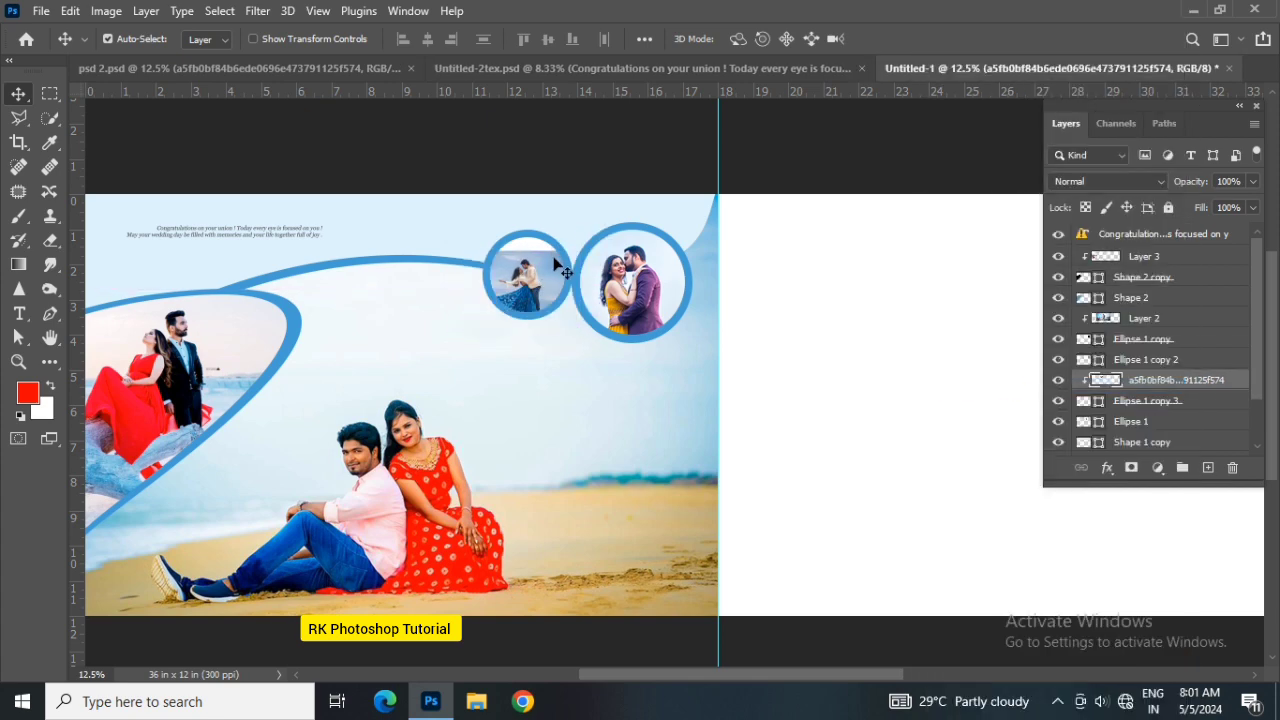
pyautogui.hotkey('ctrl', 't')
pyautogui.moveTo(584, 250)
pyautogui.mouseDown()
pyautogui.moveTo(603, 245)
pyautogui.moveTo(634, 197)
pyautogui.mouseUp()
pyautogui.moveTo(591, 286); pyautogui.dragTo(596, 303)
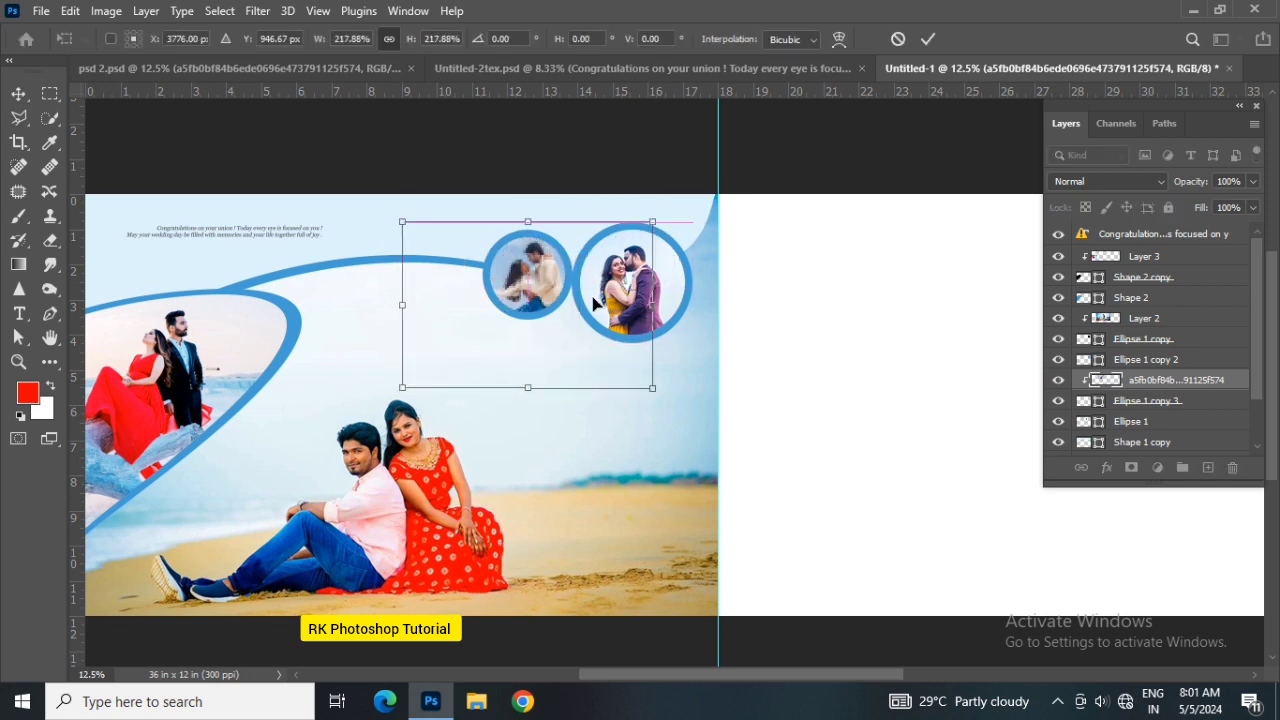
pyautogui.hotkey('shift', 'Left')
pyautogui.hotkey('shift', 'Left')
pyautogui.hotkey('shift', 'Left')
pyautogui.hotkey('shift', 'Left')
pyautogui.press('Return')
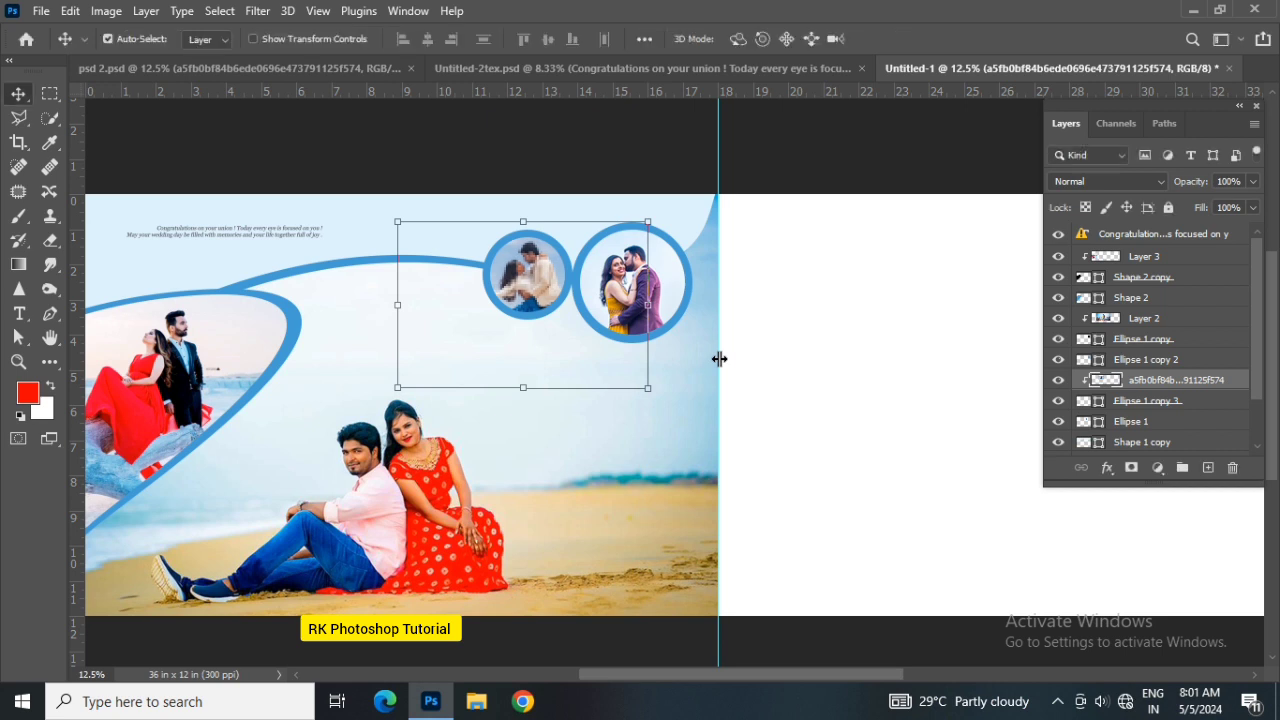
pyautogui.moveTo(477, 426); pyautogui.dragTo(544, 425)
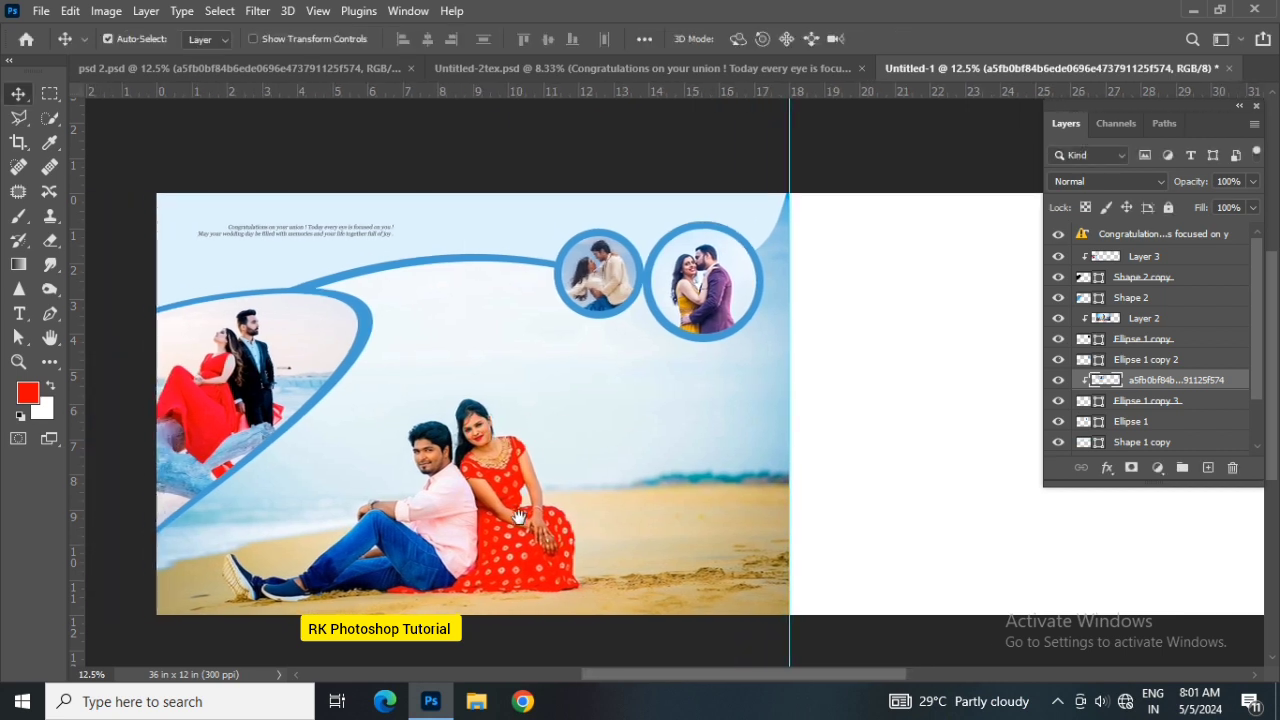
# Pan the view to the blank right page and select the Congratulations text layer
pyautogui.moveTo(519, 516); pyautogui.dragTo(516, 498)
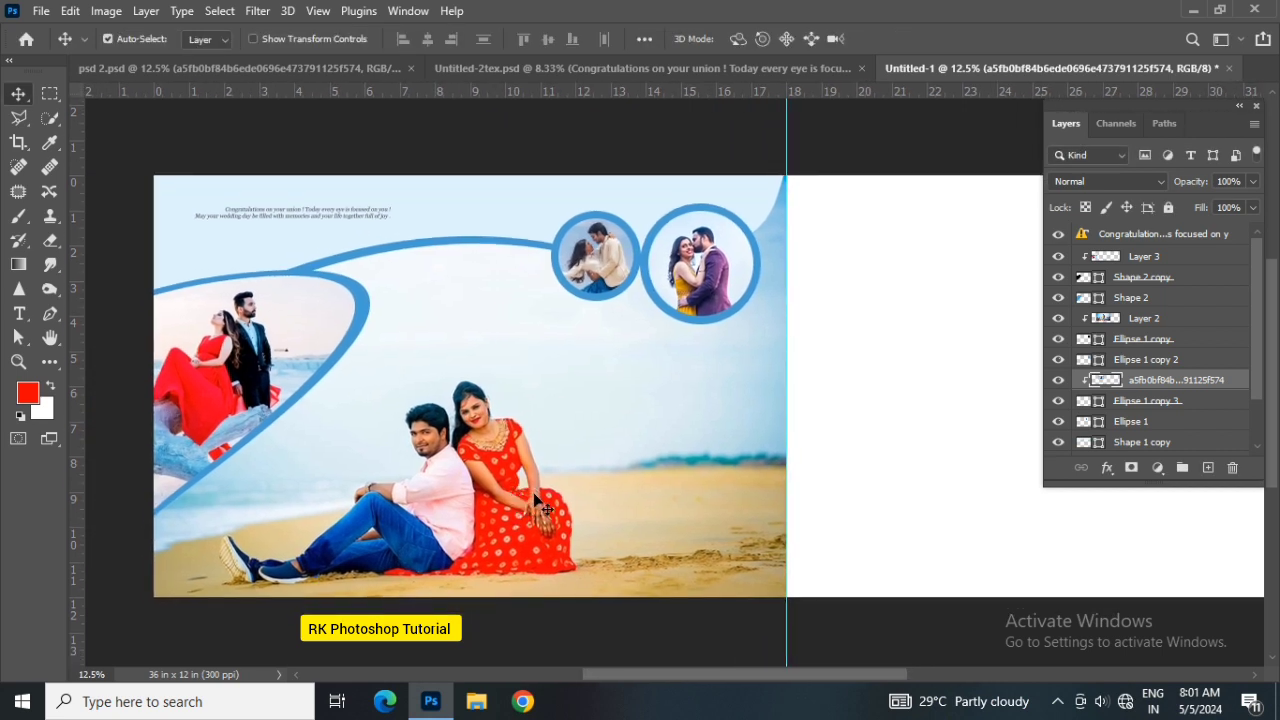
pyautogui.moveTo(890, 480); pyautogui.dragTo(728, 463)
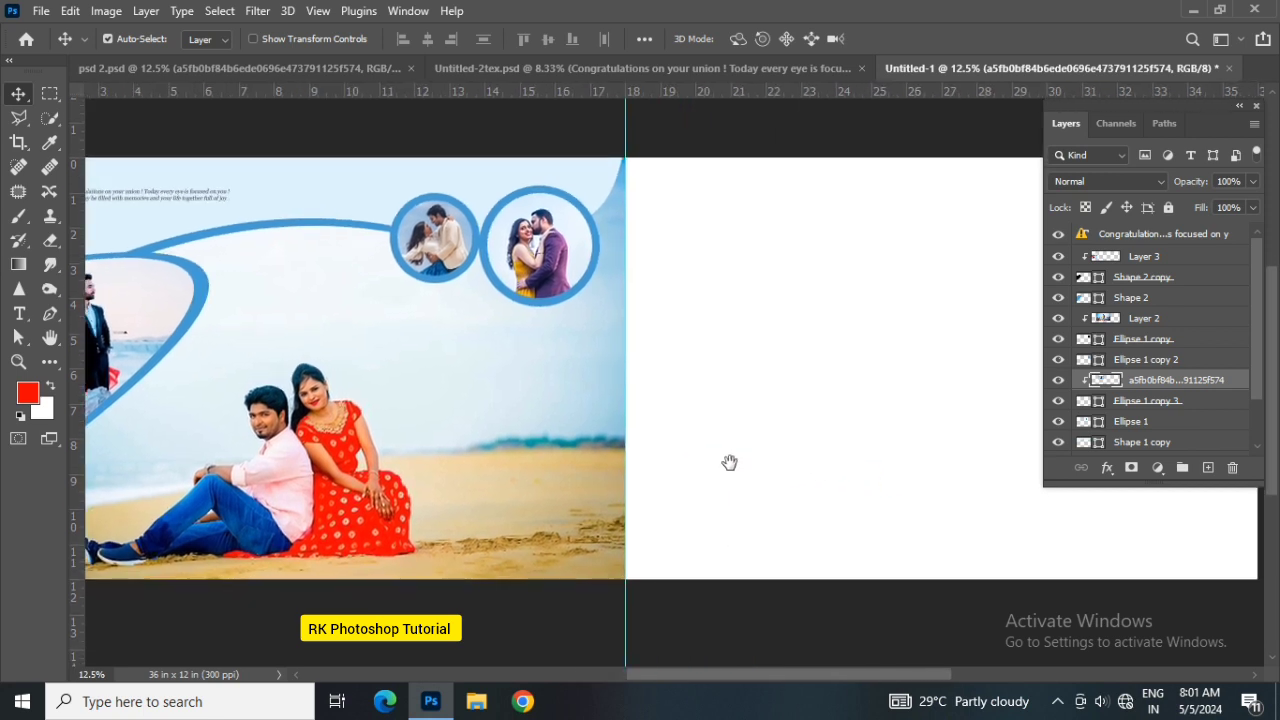
pyautogui.moveTo(871, 408); pyautogui.dragTo(555, 445)
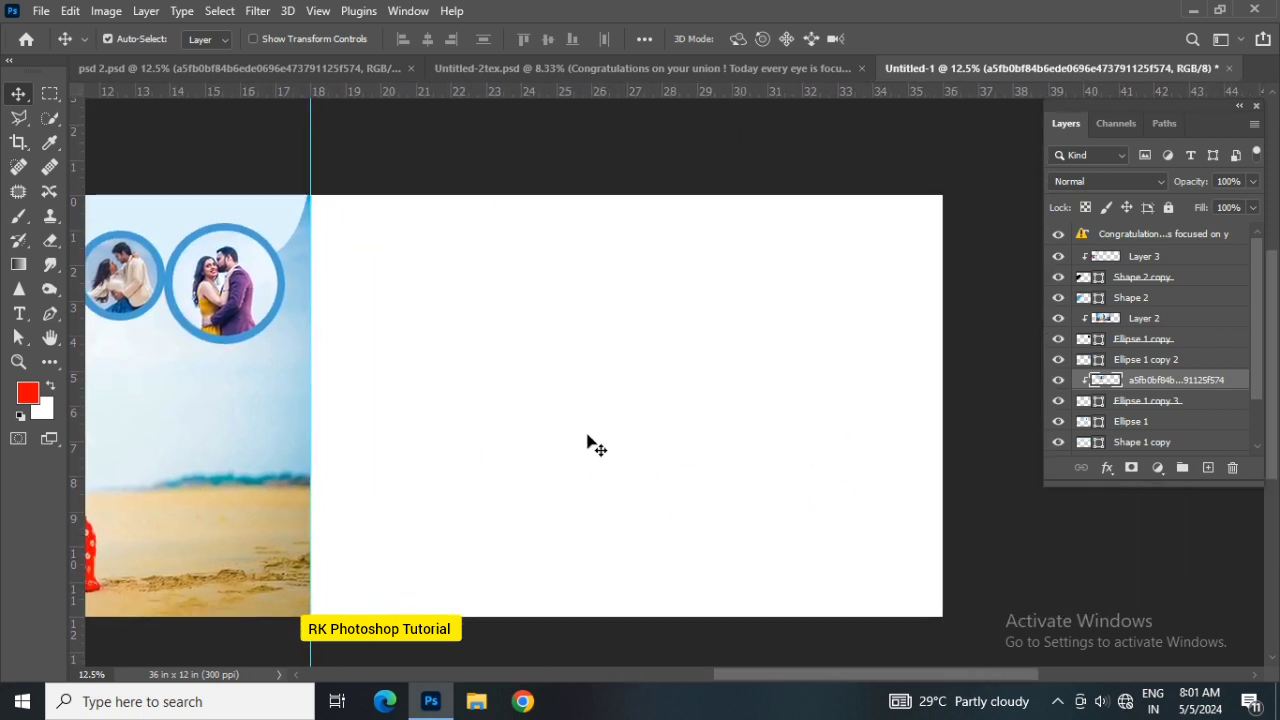
pyautogui.click(1235, 237)
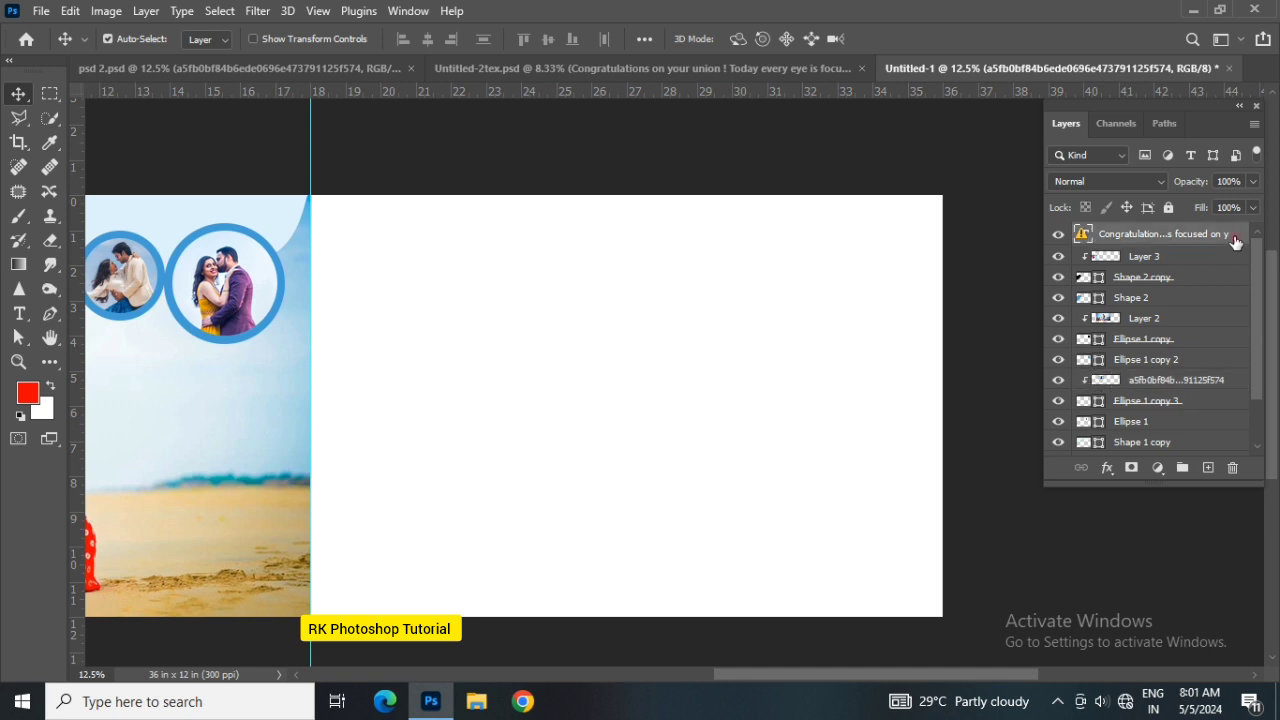
pyautogui.click(50, 313)
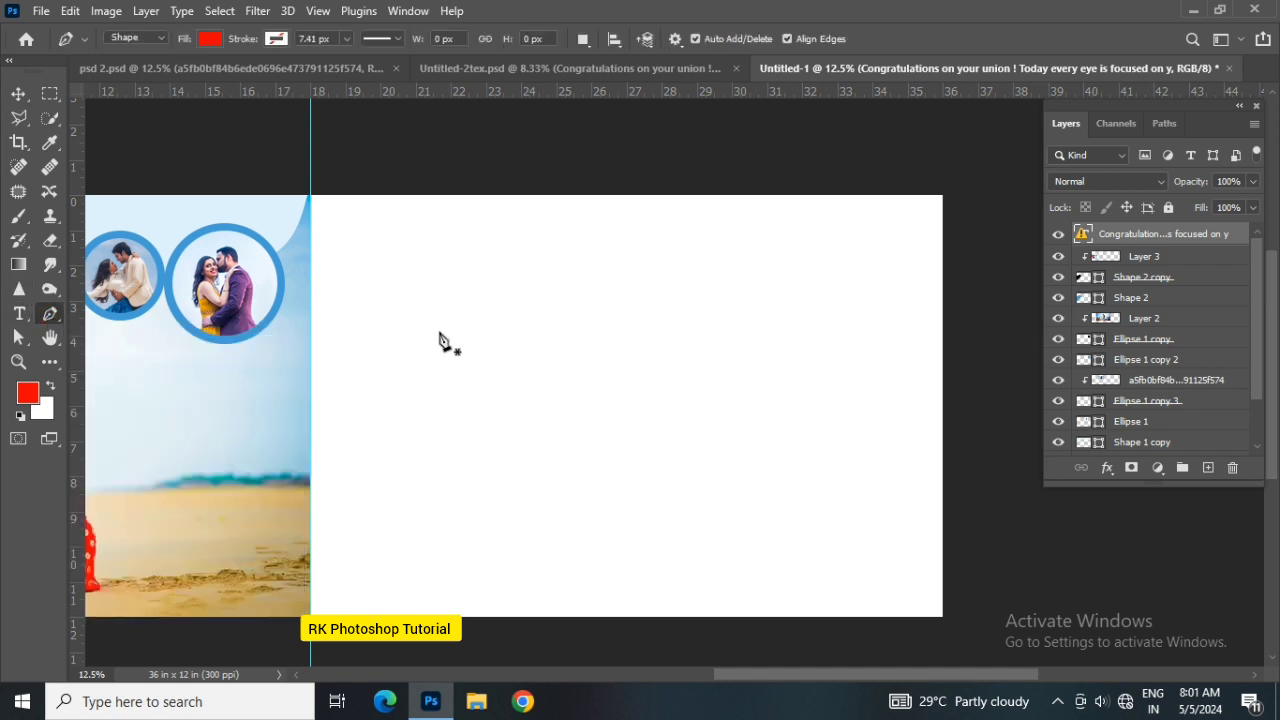
# Draw a curved pen shape from the page's bottom edge to the top and right corners
pyautogui.click(579, 616)
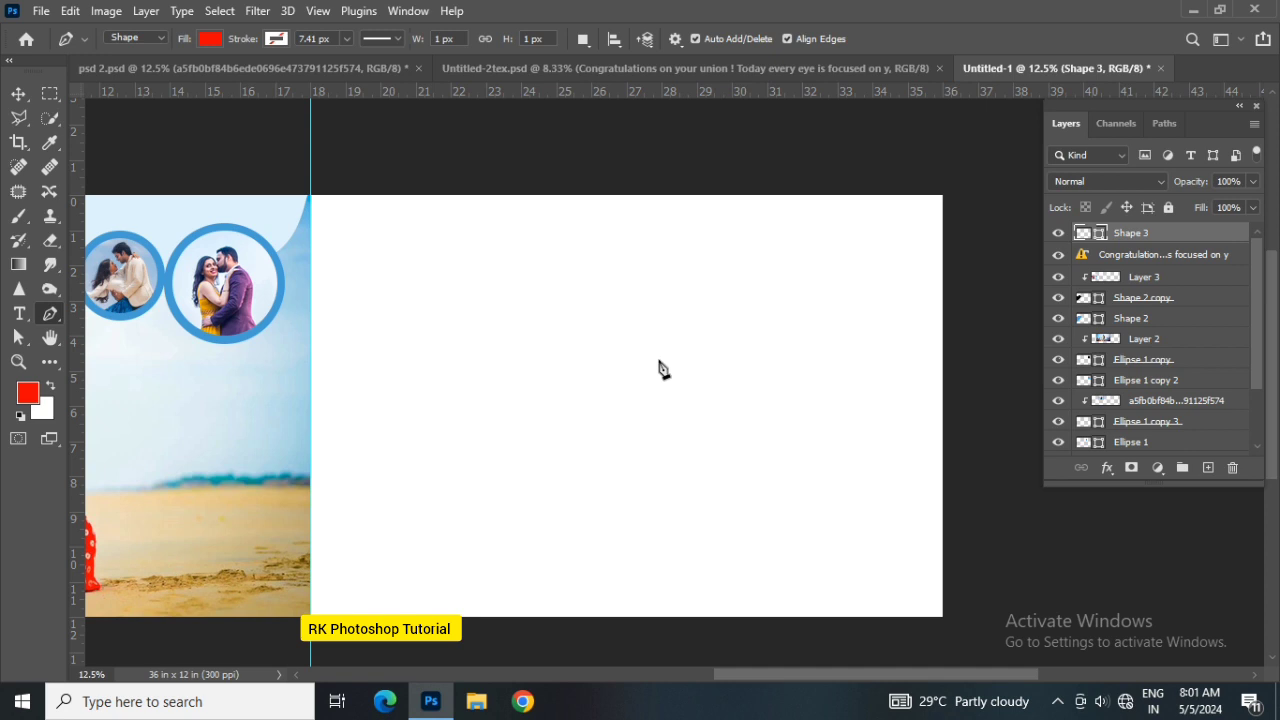
pyautogui.hotkey('ctrl', 'z')
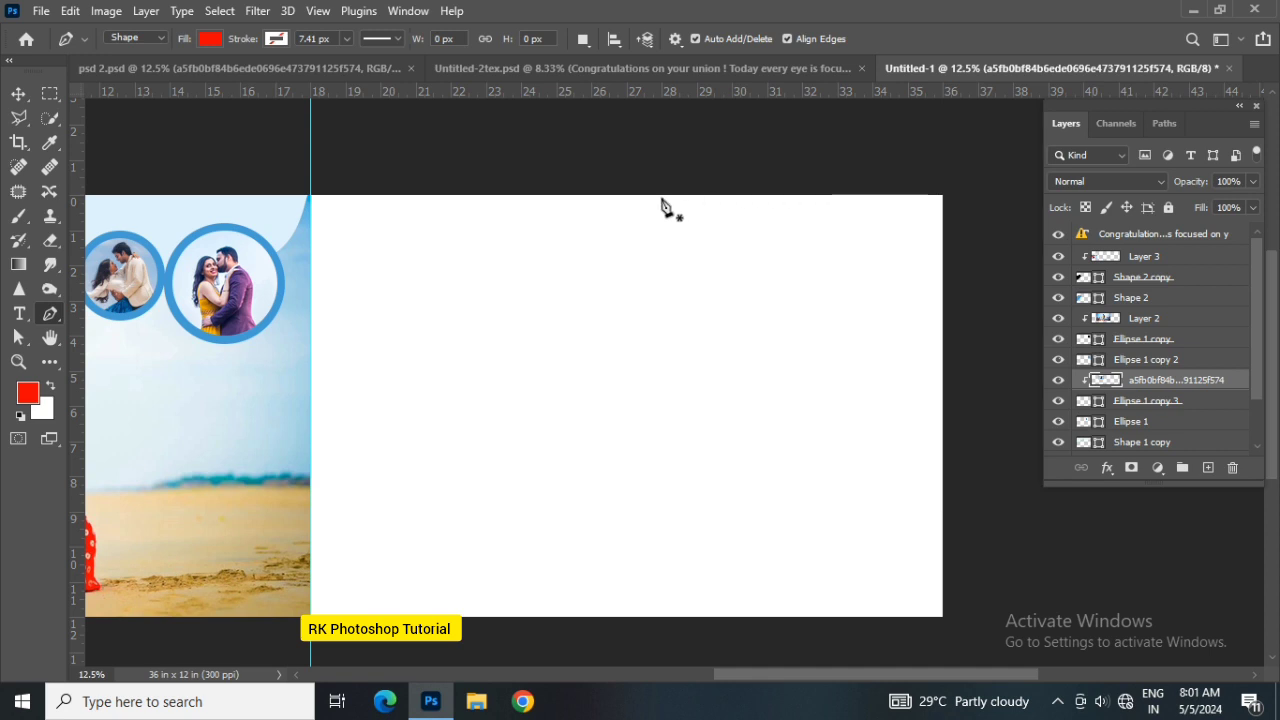
pyautogui.click(598, 612)
pyautogui.moveTo(649, 404); pyautogui.dragTo(784, 334)
pyautogui.click(577, 195)
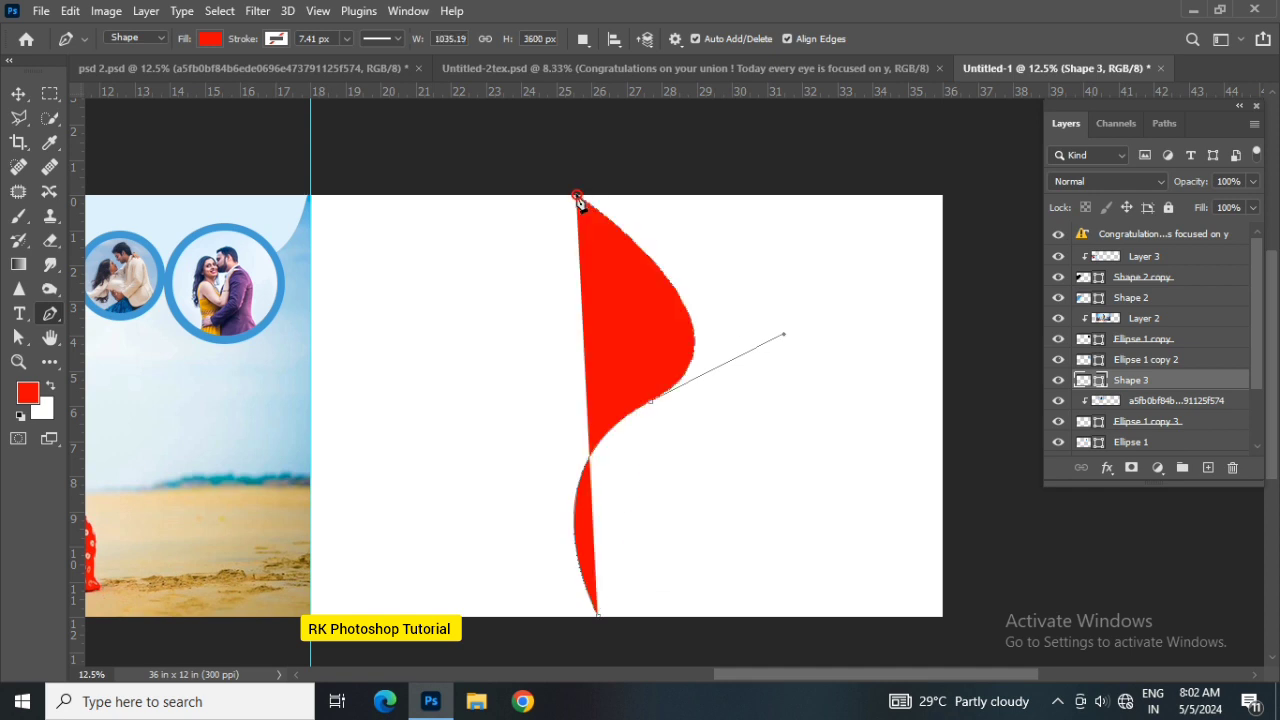
pyautogui.click(942, 197)
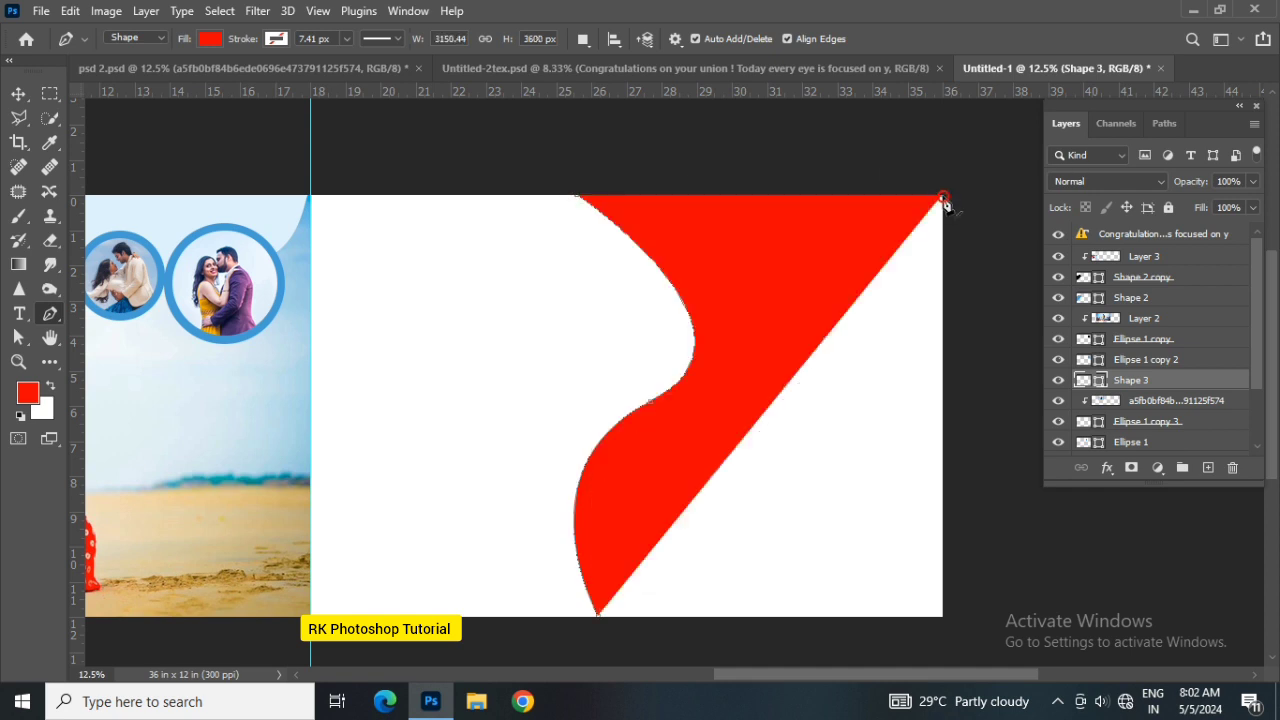
pyautogui.click(942, 617)
pyautogui.click(600, 620)
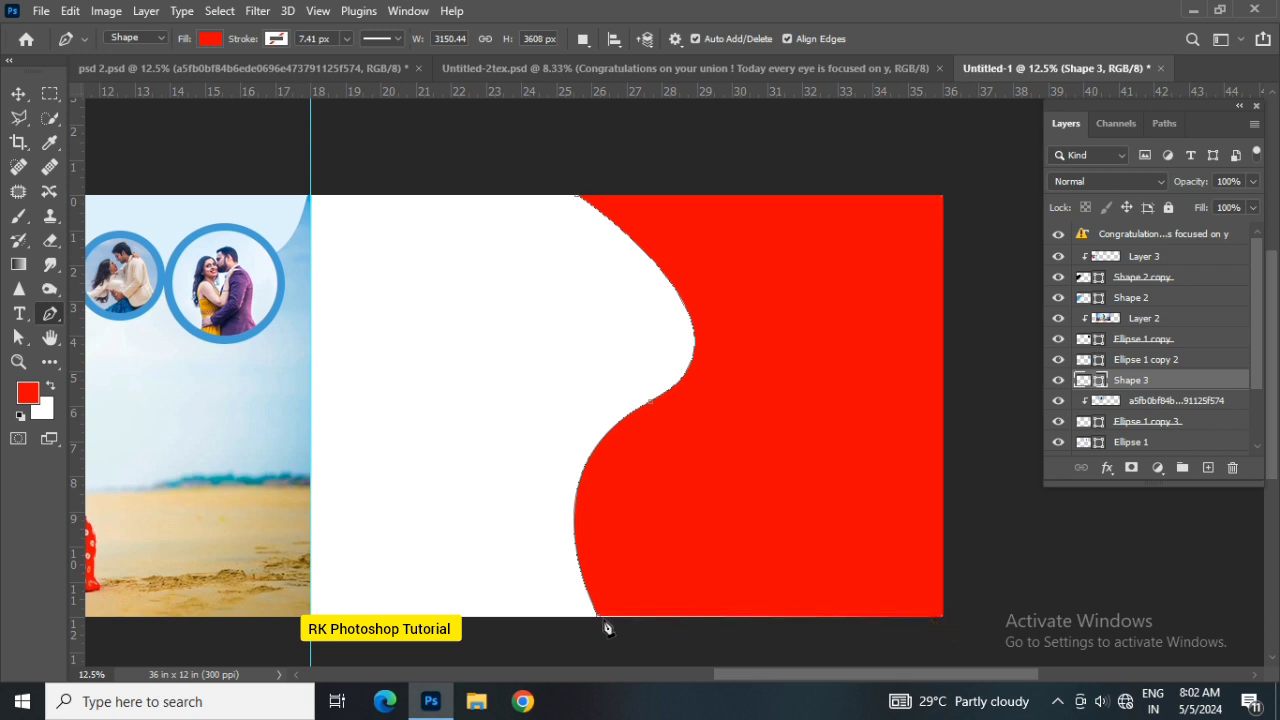
# Fill Shape 3 with black and move it to the top of the layer stack
pyautogui.click(18, 93)
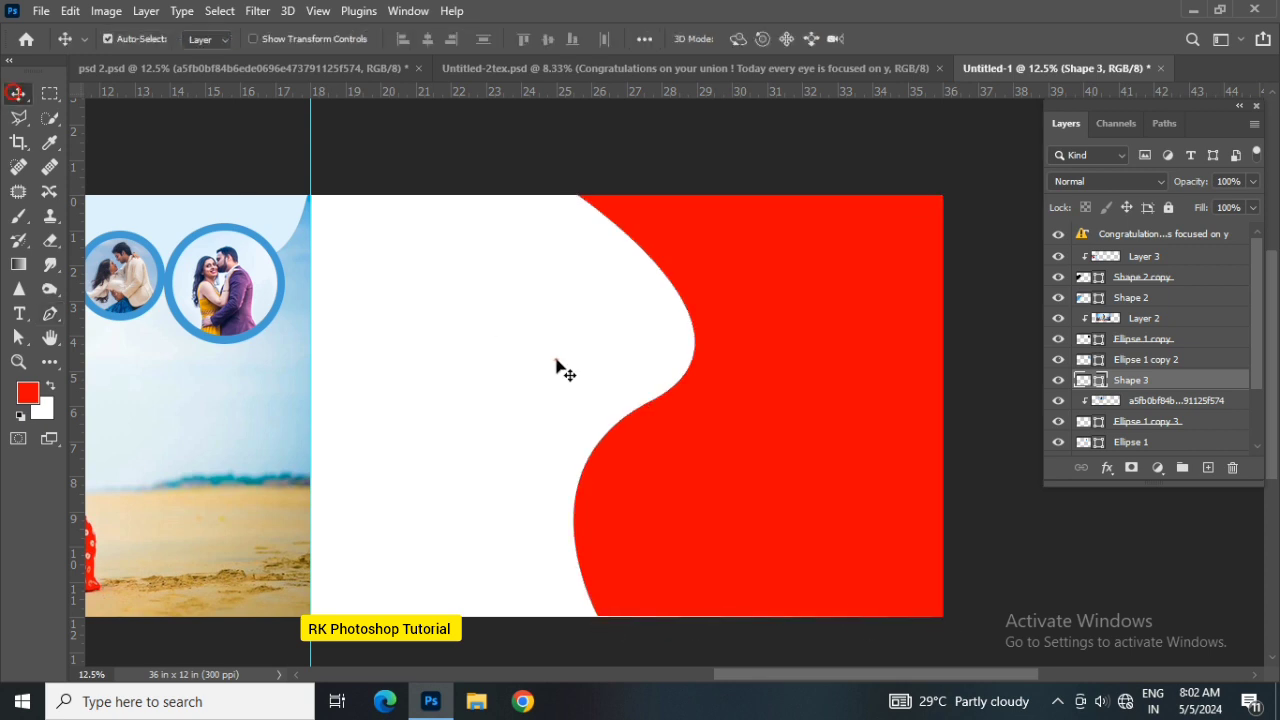
pyautogui.click(545, 366)
pyautogui.click(1103, 382)
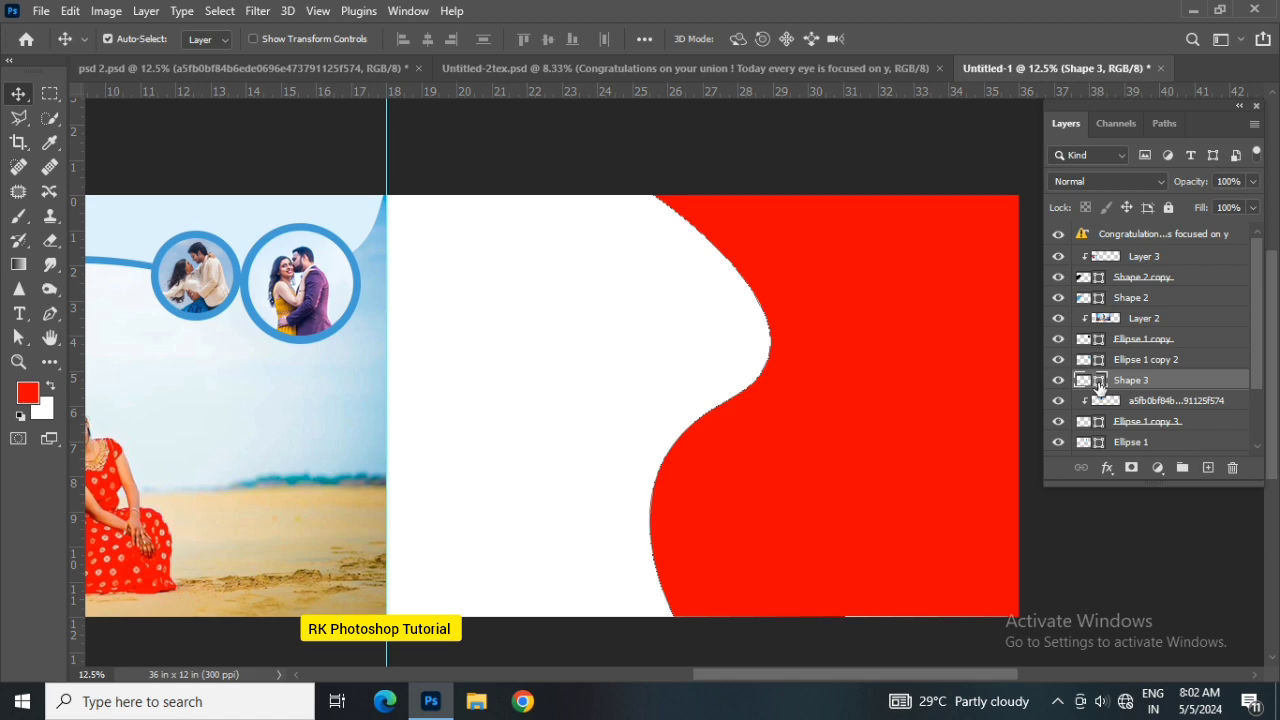
pyautogui.doubleClick(1099, 382)
pyautogui.moveTo(826, 480); pyautogui.dragTo(822, 595)
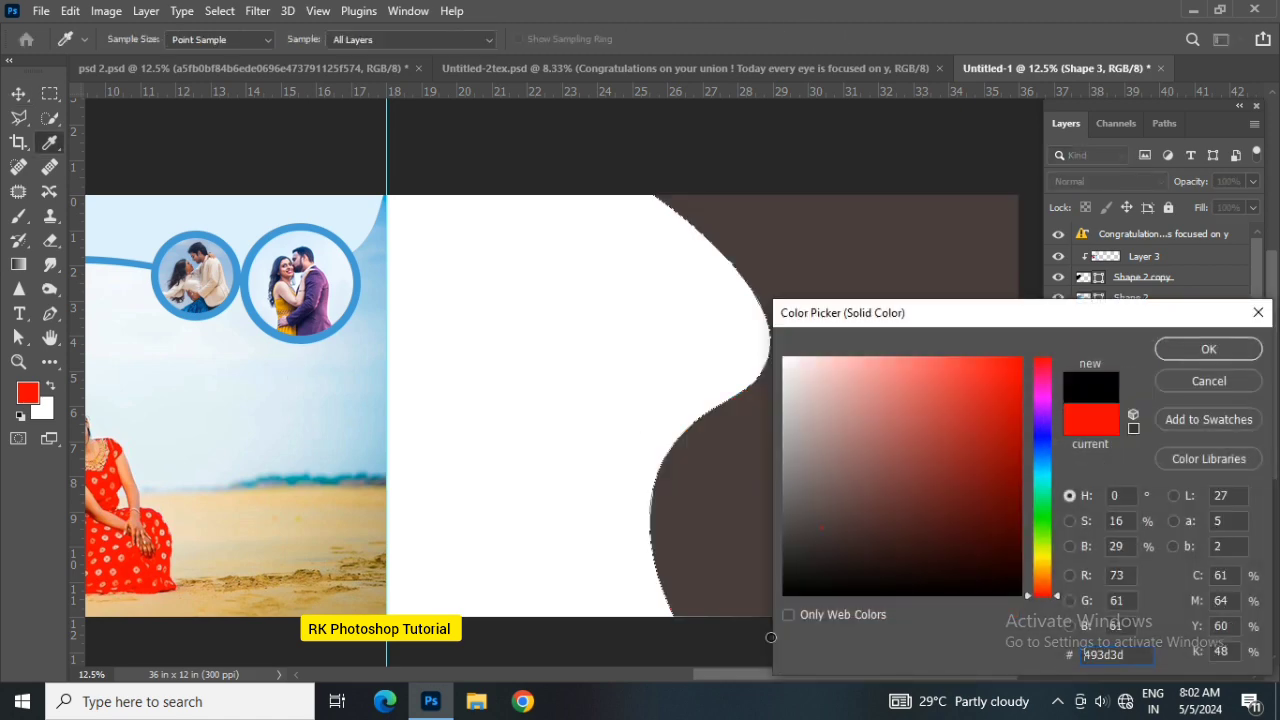
pyautogui.click(1195, 350)
pyautogui.moveTo(1195, 382); pyautogui.dragTo(1160, 234)
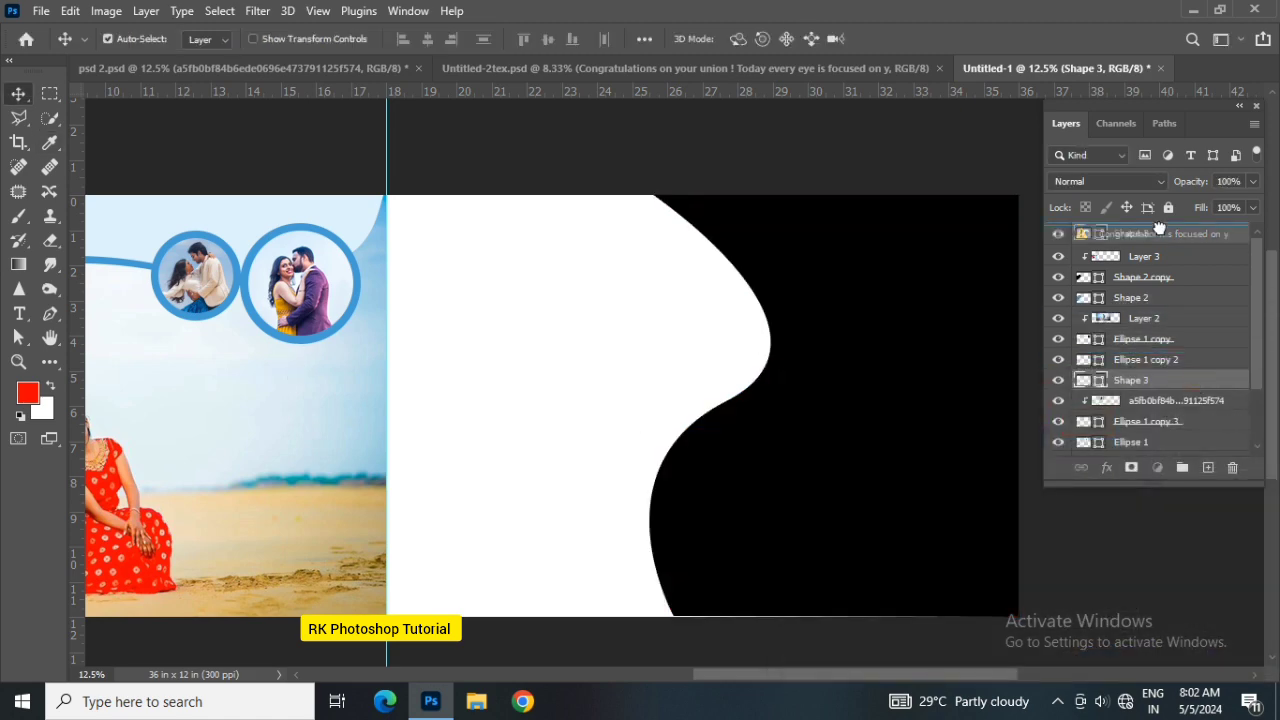
# Enlarge the black shape slightly so it extends past the page edges
pyautogui.scroll(-1, 957, 403)
pyautogui.moveTo(957, 403); pyautogui.dragTo(777, 389)
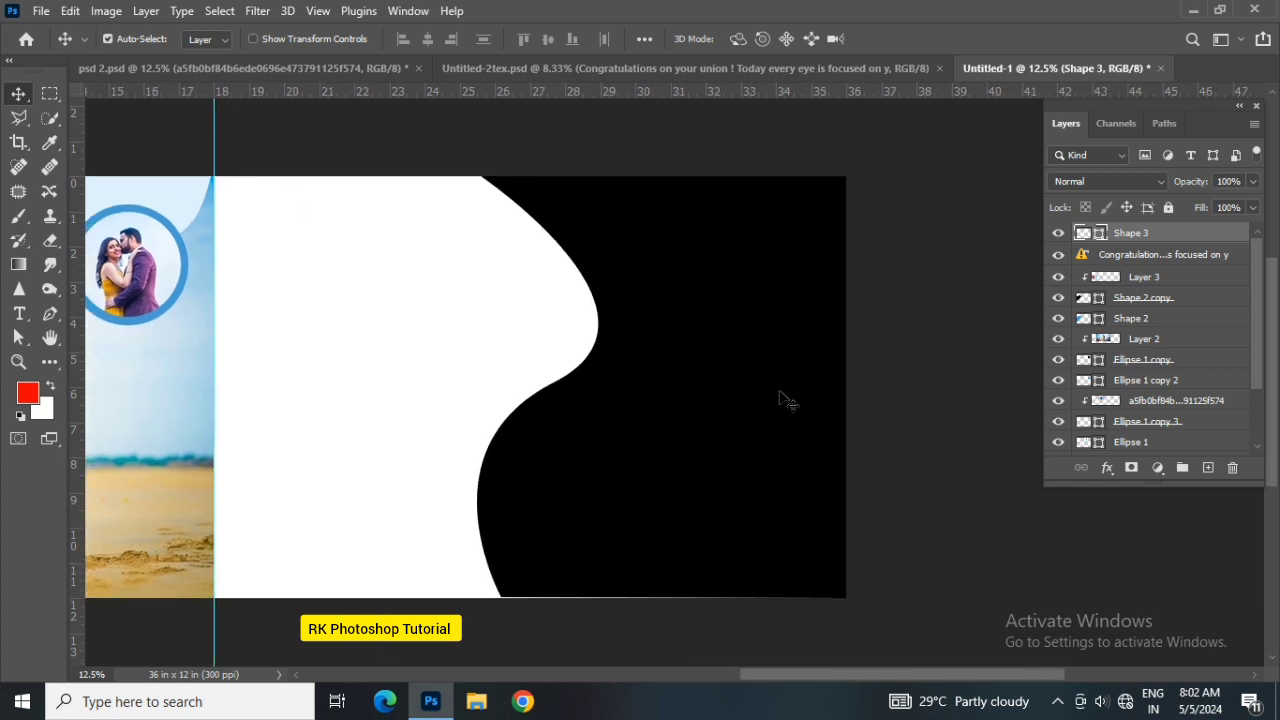
pyautogui.hotkey('ctrl', 't')
pyautogui.moveTo(843, 588); pyautogui.dragTo(860, 595)
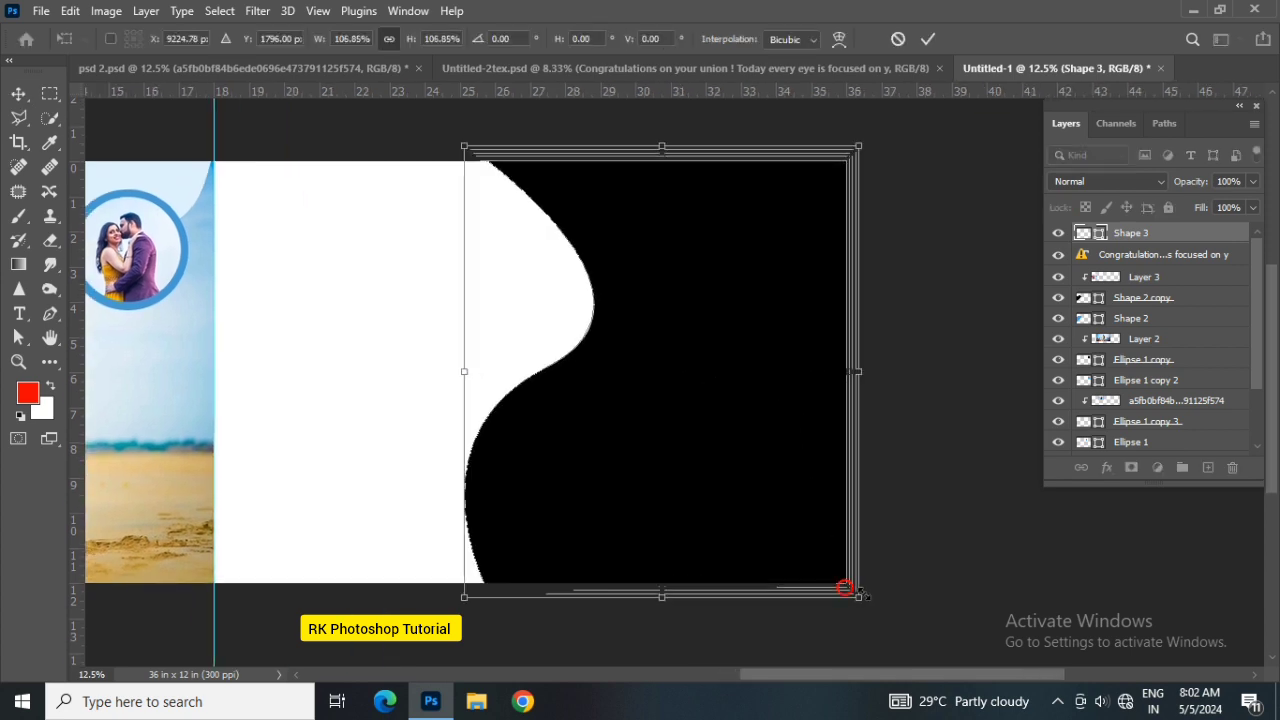
pyautogui.press('Return')
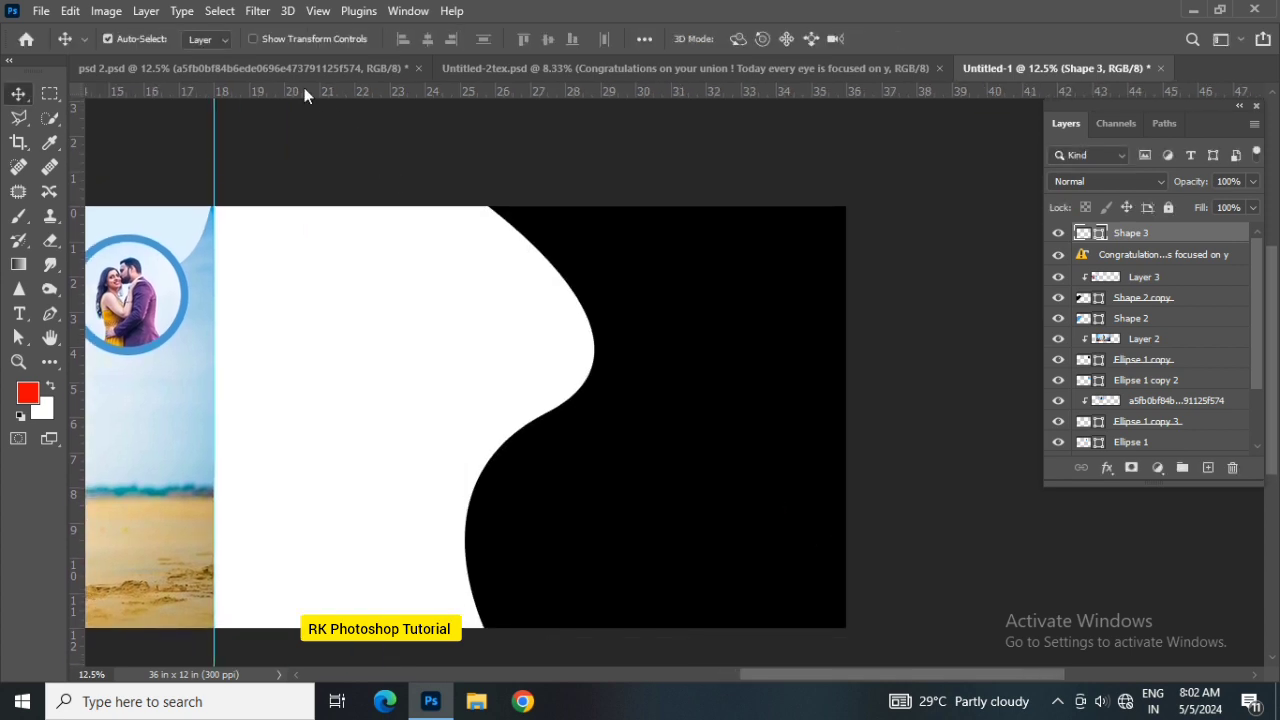
pyautogui.click(300, 68)
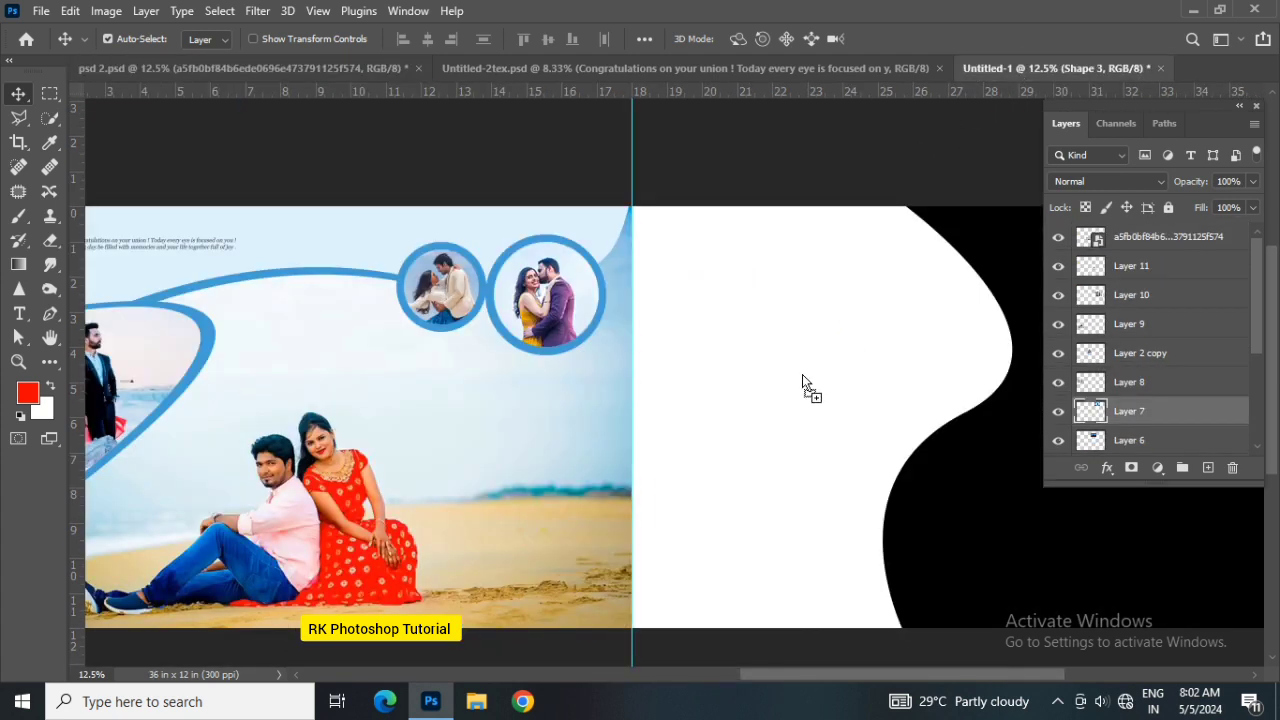
# Add the couple-on-the-rocks photo, enlarged about 600% over the right page, just above Background
pyautogui.moveTo(1020, 78); pyautogui.dragTo(940, 460)
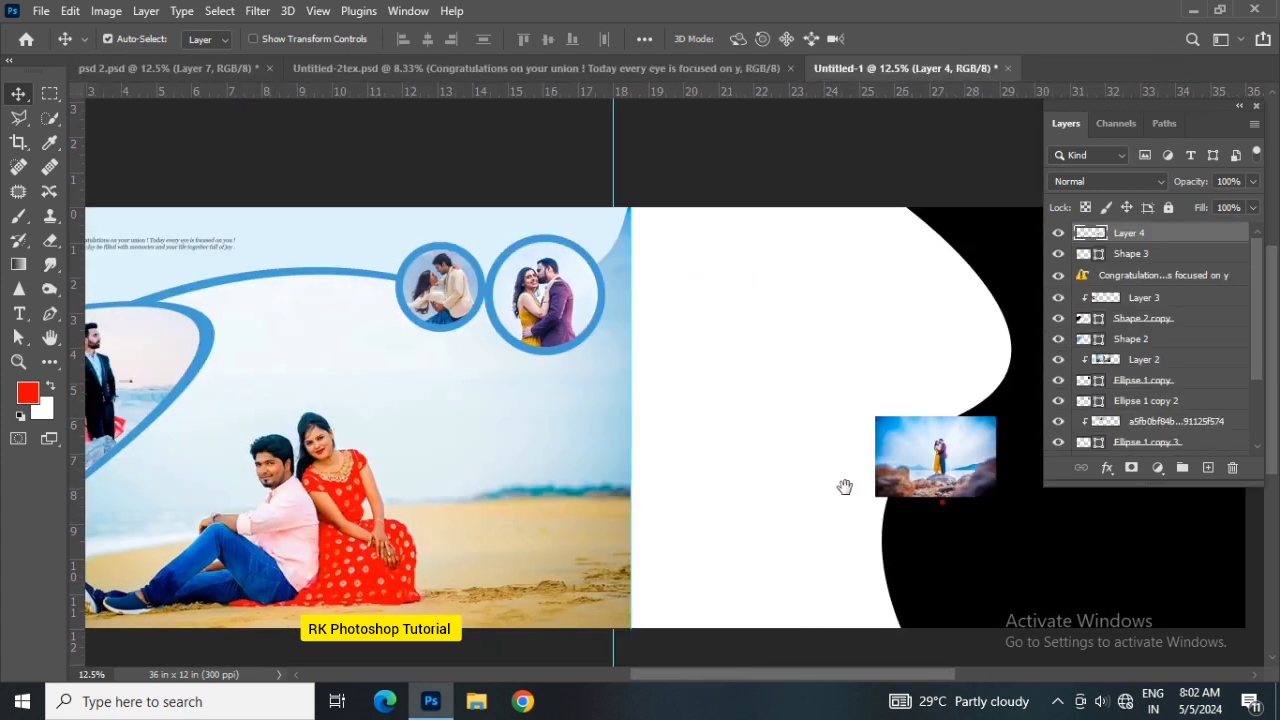
pyautogui.moveTo(845, 487); pyautogui.dragTo(723, 437)
pyautogui.moveTo(1178, 235); pyautogui.dragTo(1160, 265)
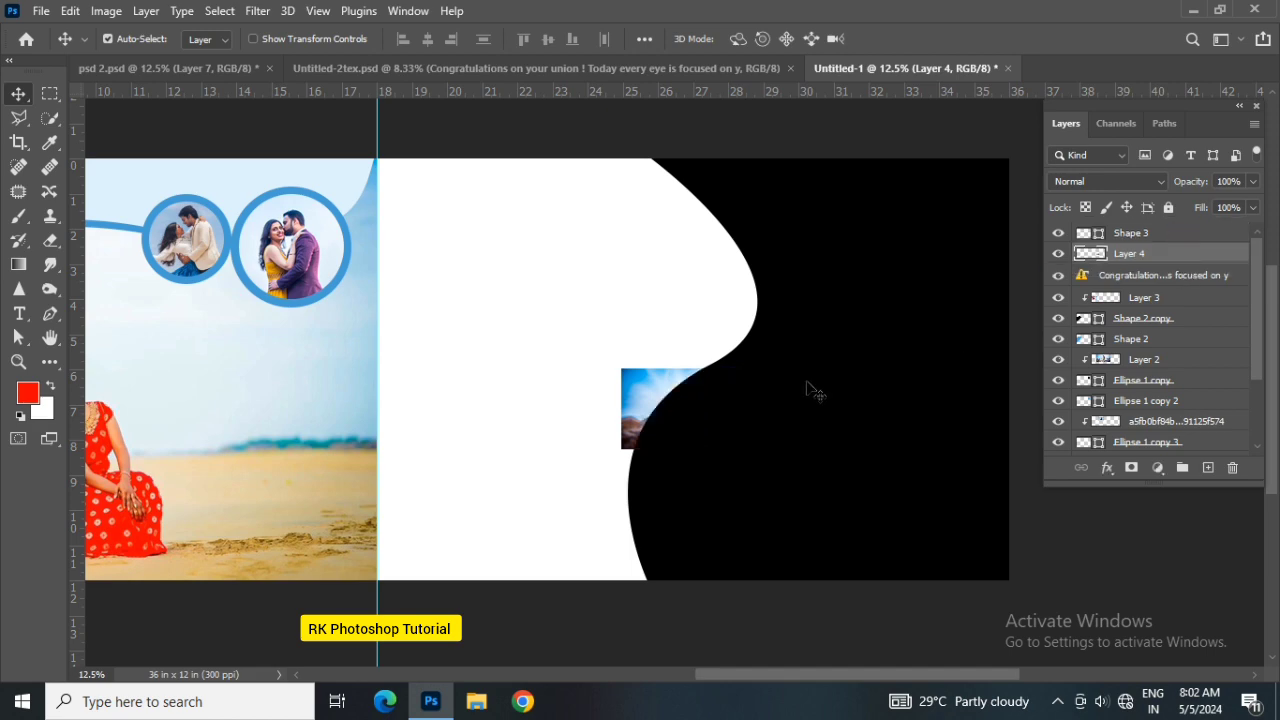
pyautogui.hotkey('ctrl', 't')
pyautogui.moveTo(732, 452); pyautogui.dragTo(990, 615)
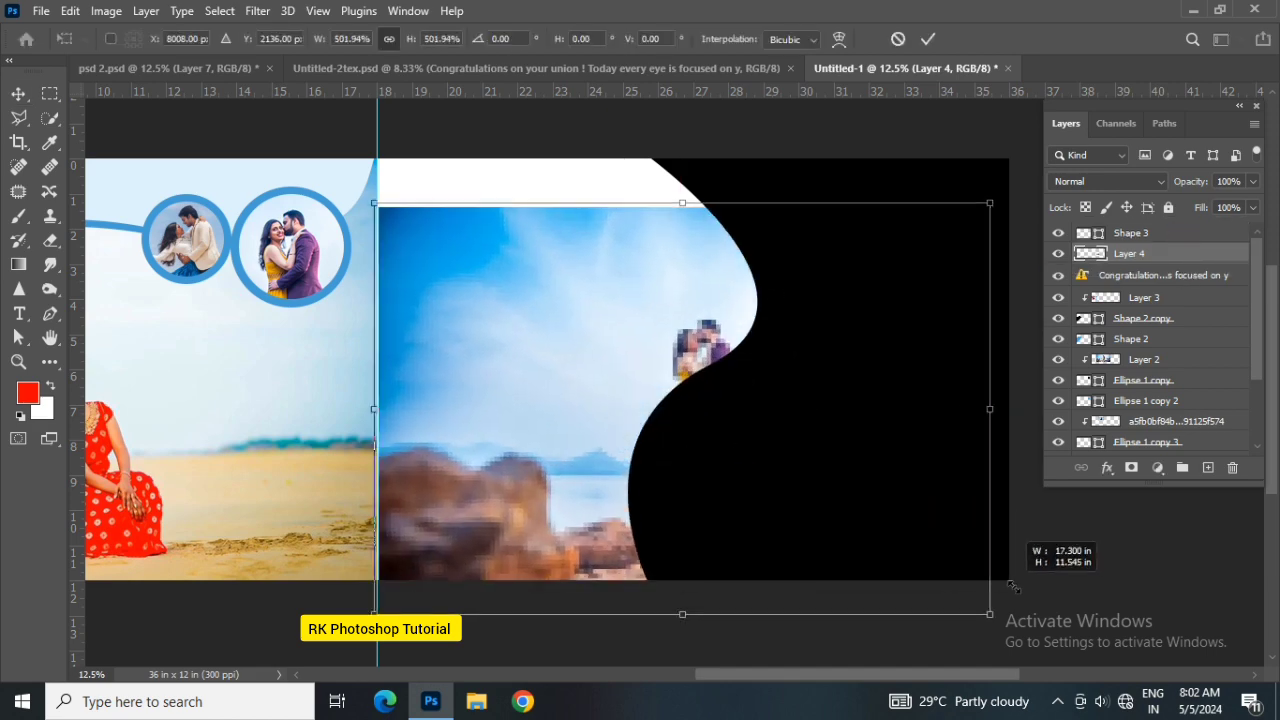
pyautogui.moveTo(918, 547); pyautogui.dragTo(751, 508)
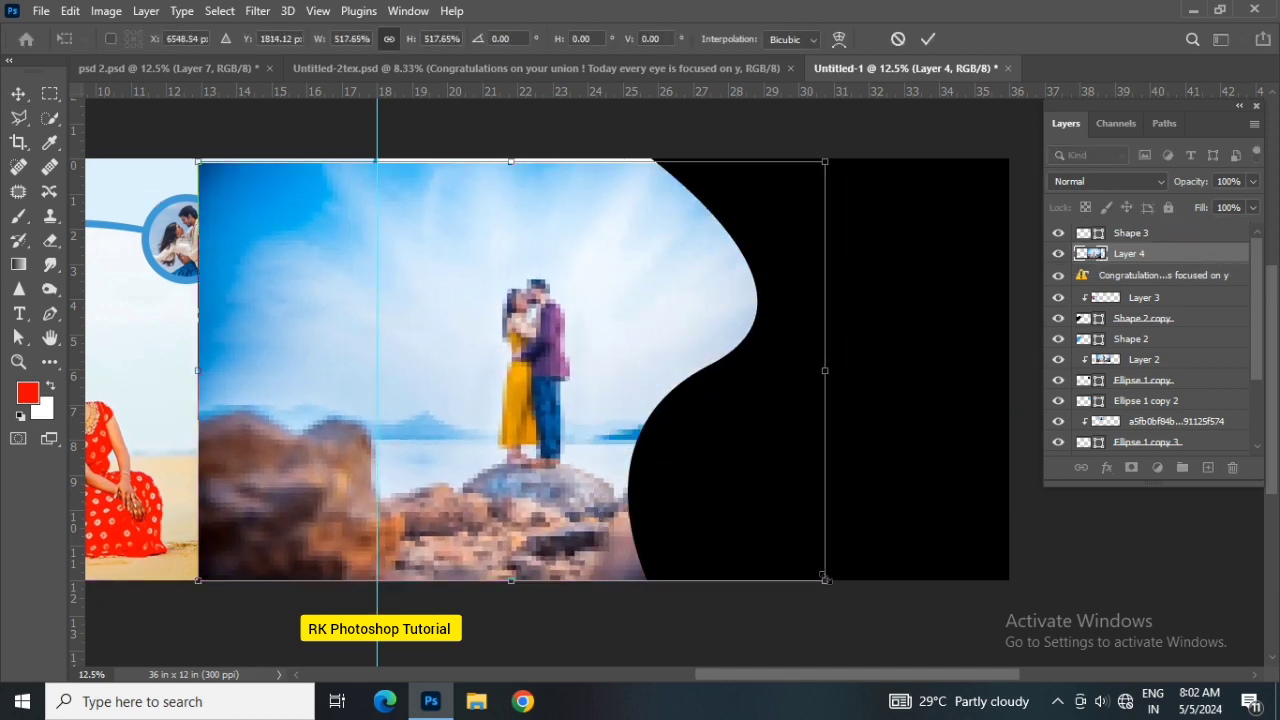
pyautogui.moveTo(829, 583)
pyautogui.mouseDown()
pyautogui.moveTo(897, 612)
pyautogui.moveTo(874, 610)
pyautogui.mouseUp()
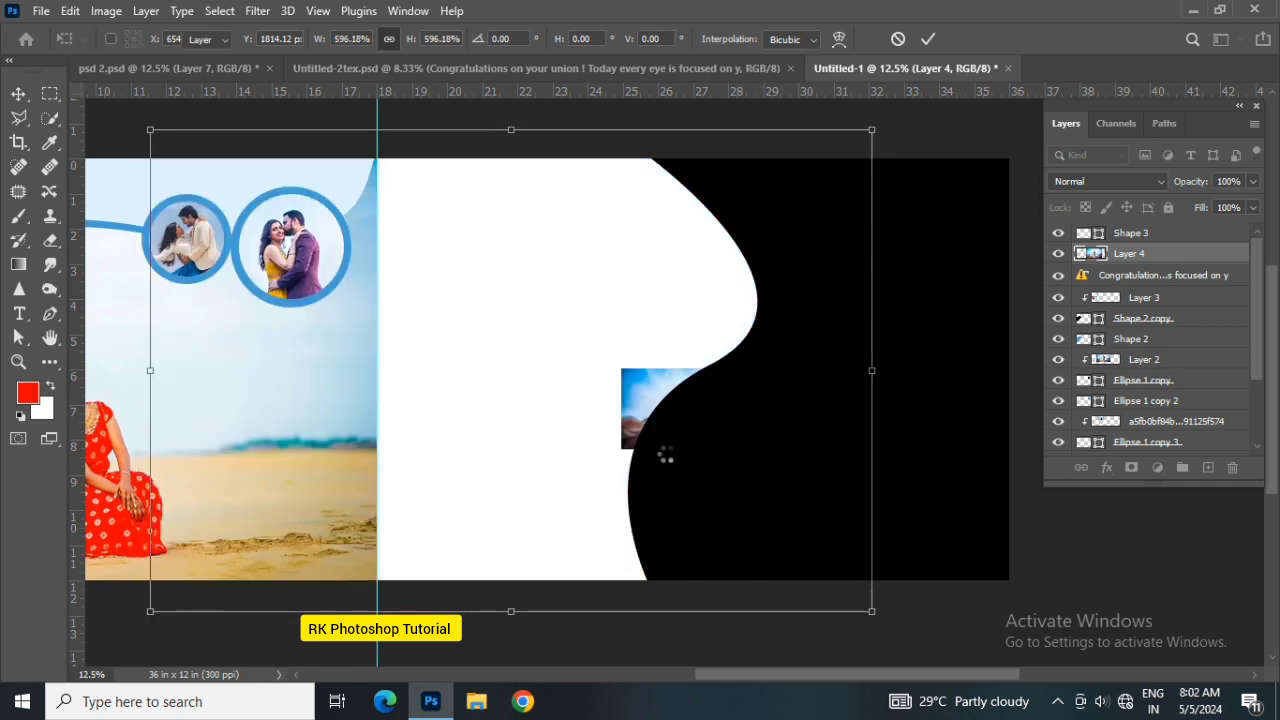
pyautogui.press('Return')
pyautogui.moveTo(1157, 253); pyautogui.dragTo(1142, 432)
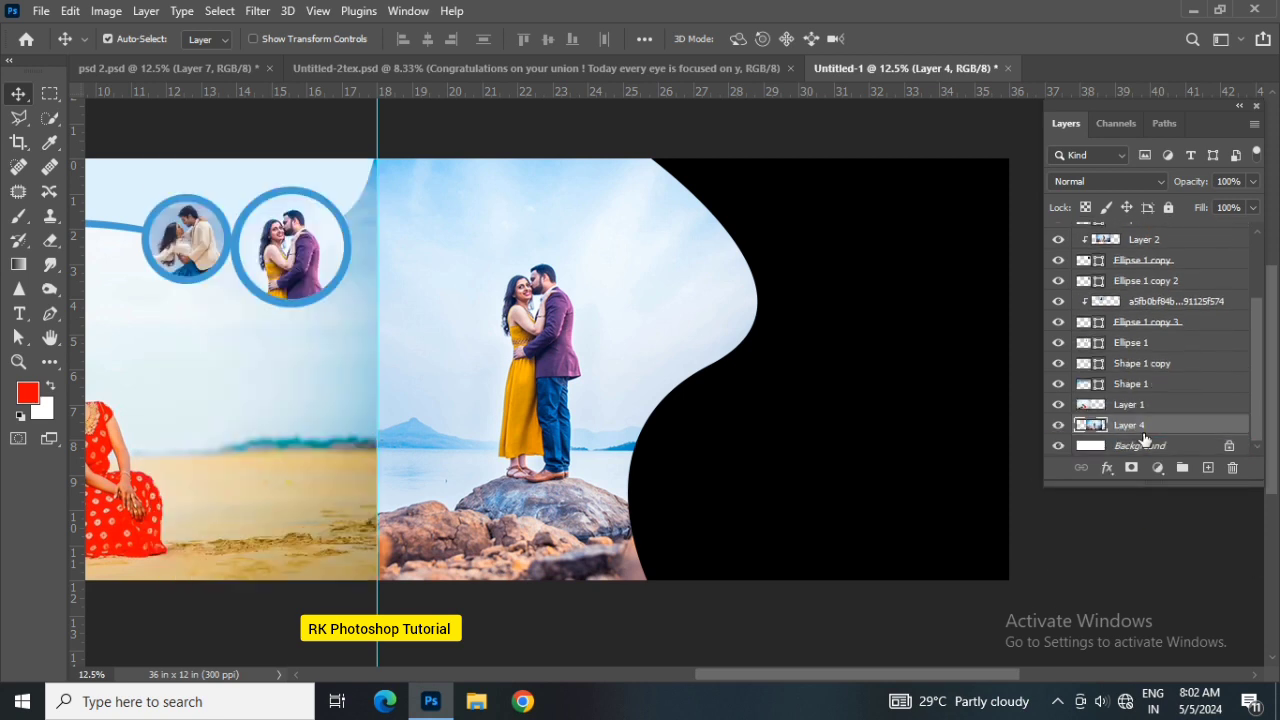
pyautogui.click(734, 394)
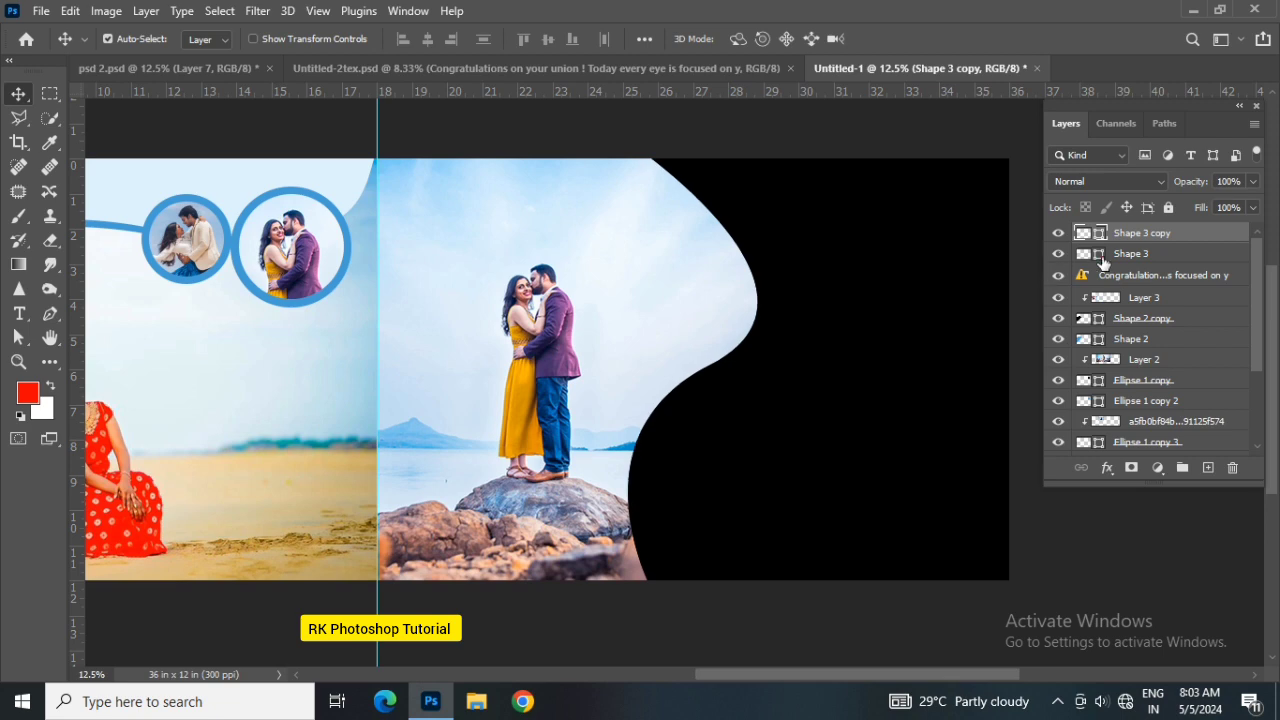
# Recolour Shape 3 to the wave frame's blue 449dd5
pyautogui.doubleClick(1101, 256)
pyautogui.click(127, 224)
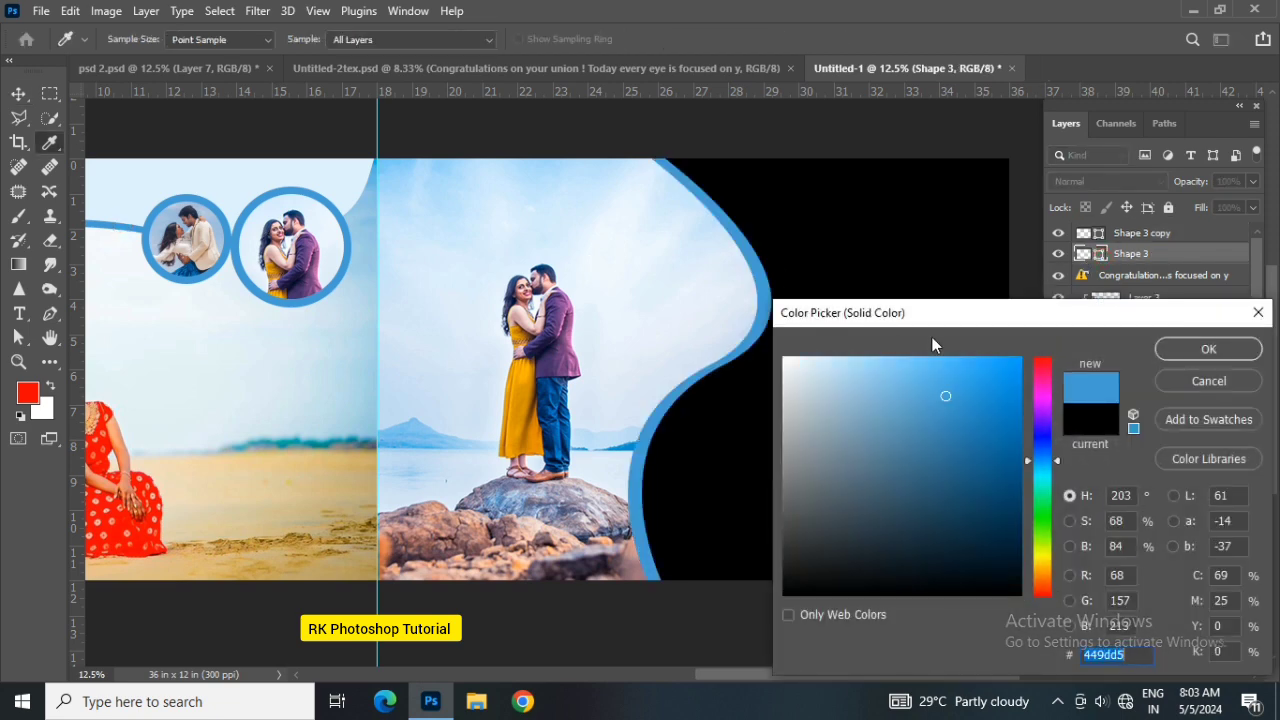
pyautogui.click(1208, 349)
pyautogui.press('v')
# Rotate the blue shape about -5° and nudge it into place as a border
pyautogui.hotkey('ctrl', 't')
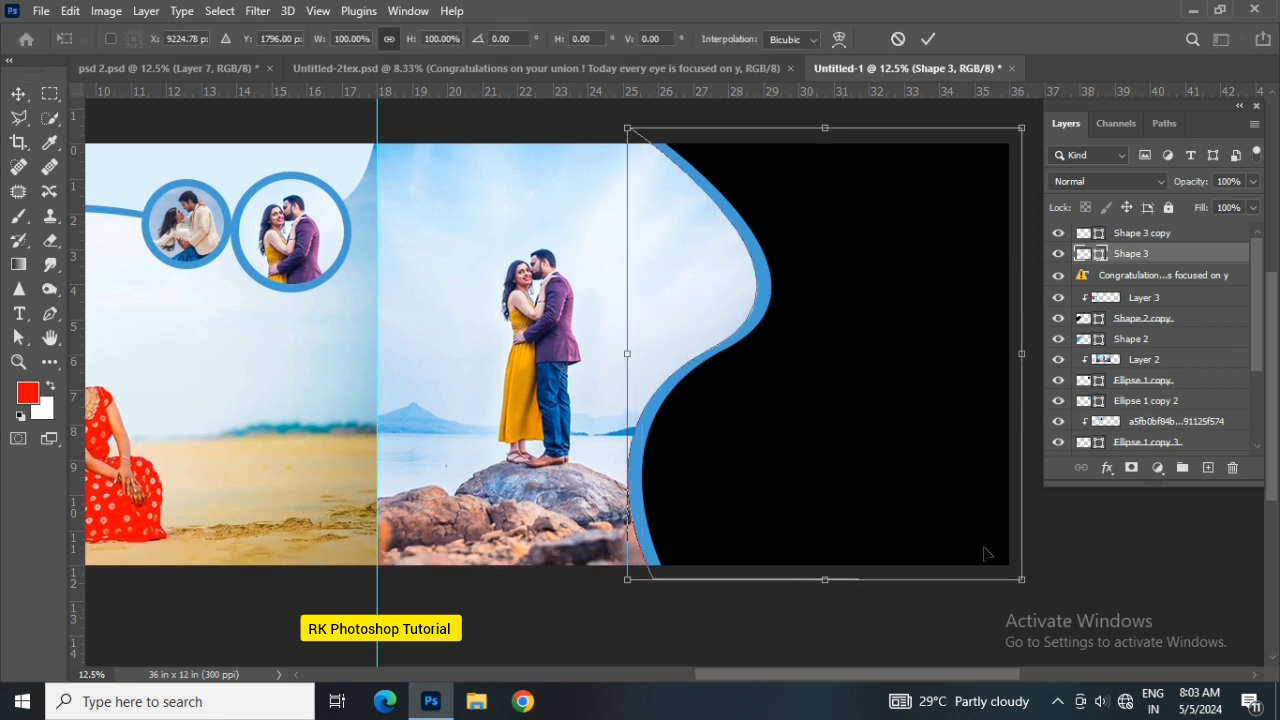
pyautogui.moveTo(1025, 617); pyautogui.dragTo(1048, 597)
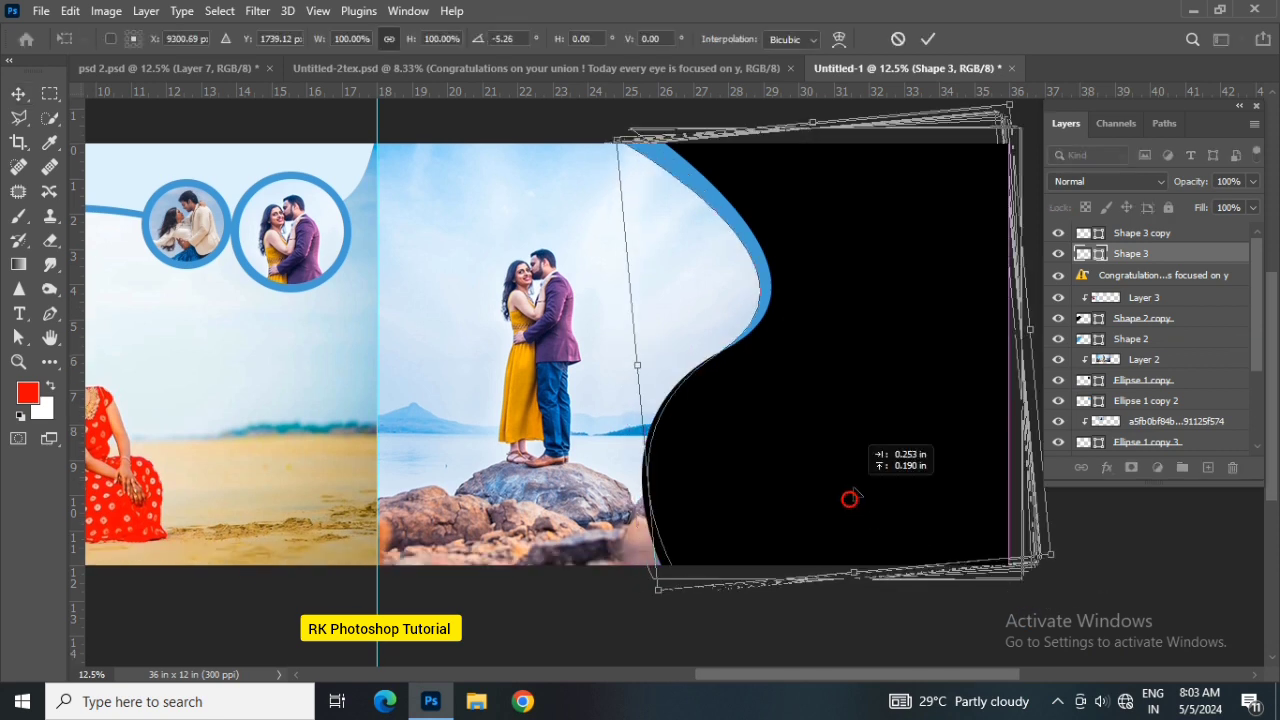
pyautogui.moveTo(849, 503)
pyautogui.mouseDown()
pyautogui.moveTo(856, 492)
pyautogui.moveTo(816, 487)
pyautogui.mouseUp()
pyautogui.press('Return')
pyautogui.click(835, 395)
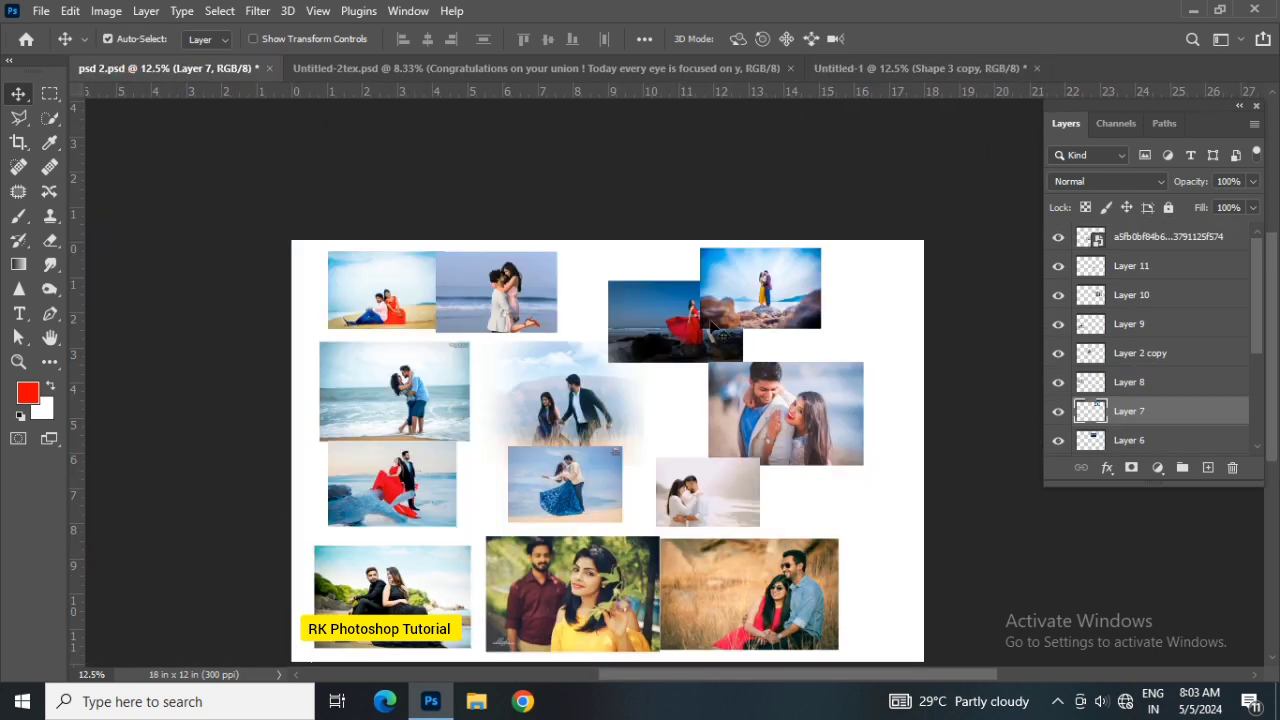
# Bring the red-dress beach photo into the album, enlarged to about 538% on the right page
pyautogui.scroll(-1, 563, 487)
pyautogui.moveTo(638, 326)
pyautogui.mouseDown()
pyautogui.moveTo(865, 92)
pyautogui.moveTo(936, 426)
pyautogui.mouseUp()
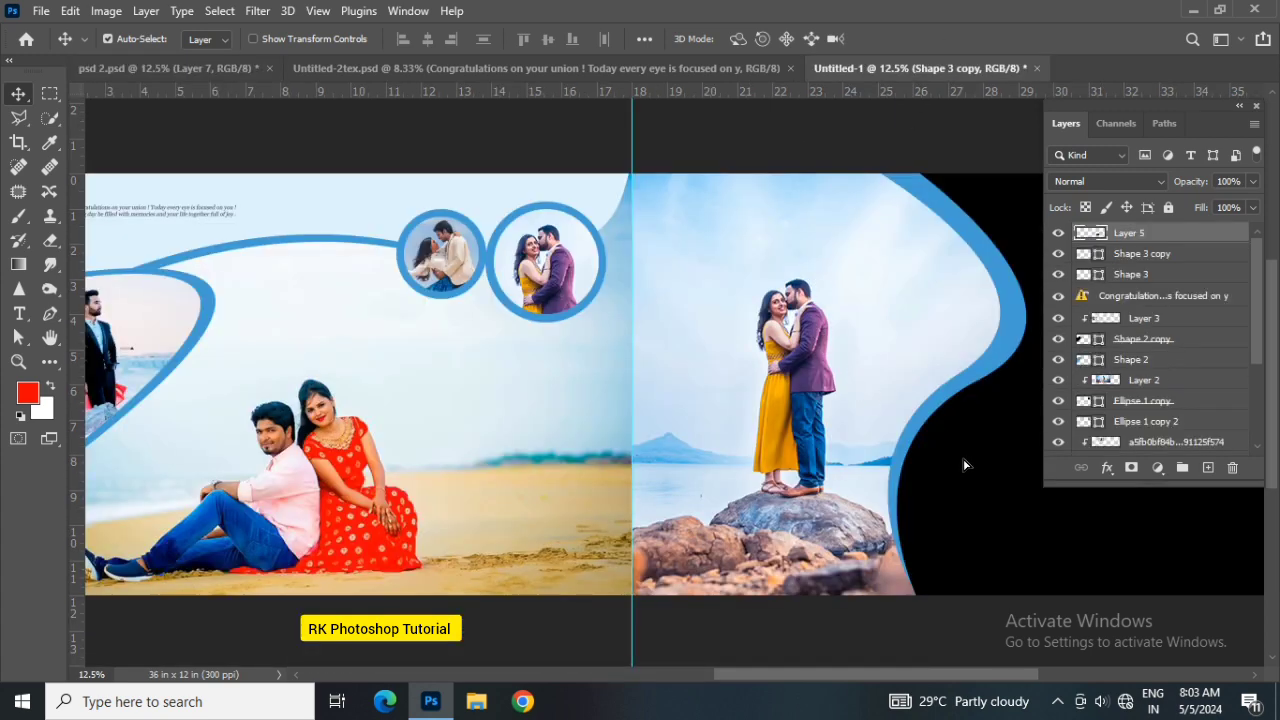
pyautogui.hotkey('ctrl', 't')
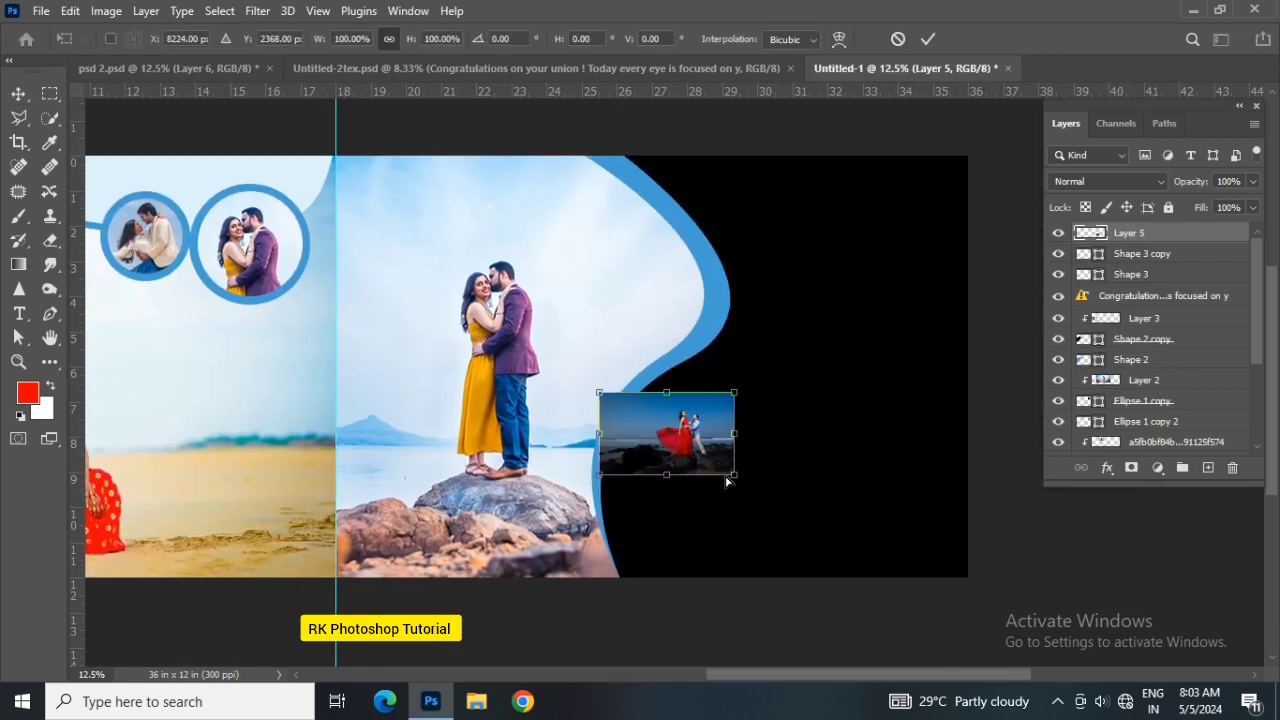
pyautogui.moveTo(734, 476)
pyautogui.mouseDown()
pyautogui.moveTo(963, 616)
pyautogui.moveTo(812, 535)
pyautogui.mouseUp()
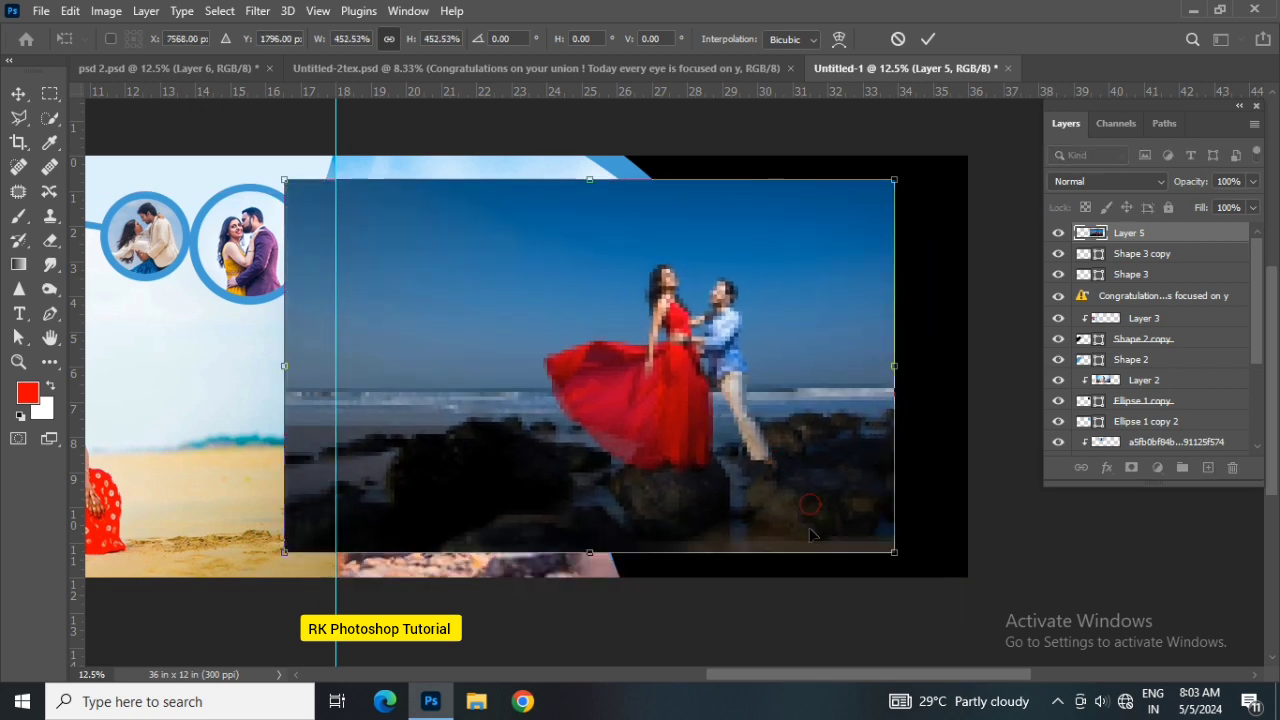
pyautogui.moveTo(901, 561)
pyautogui.mouseDown()
pyautogui.moveTo(969, 594)
pyautogui.moveTo(957, 591)
pyautogui.mouseUp()
pyautogui.moveTo(784, 478); pyautogui.dragTo(876, 477)
pyautogui.moveTo(1042, 595); pyautogui.dragTo(1034, 590)
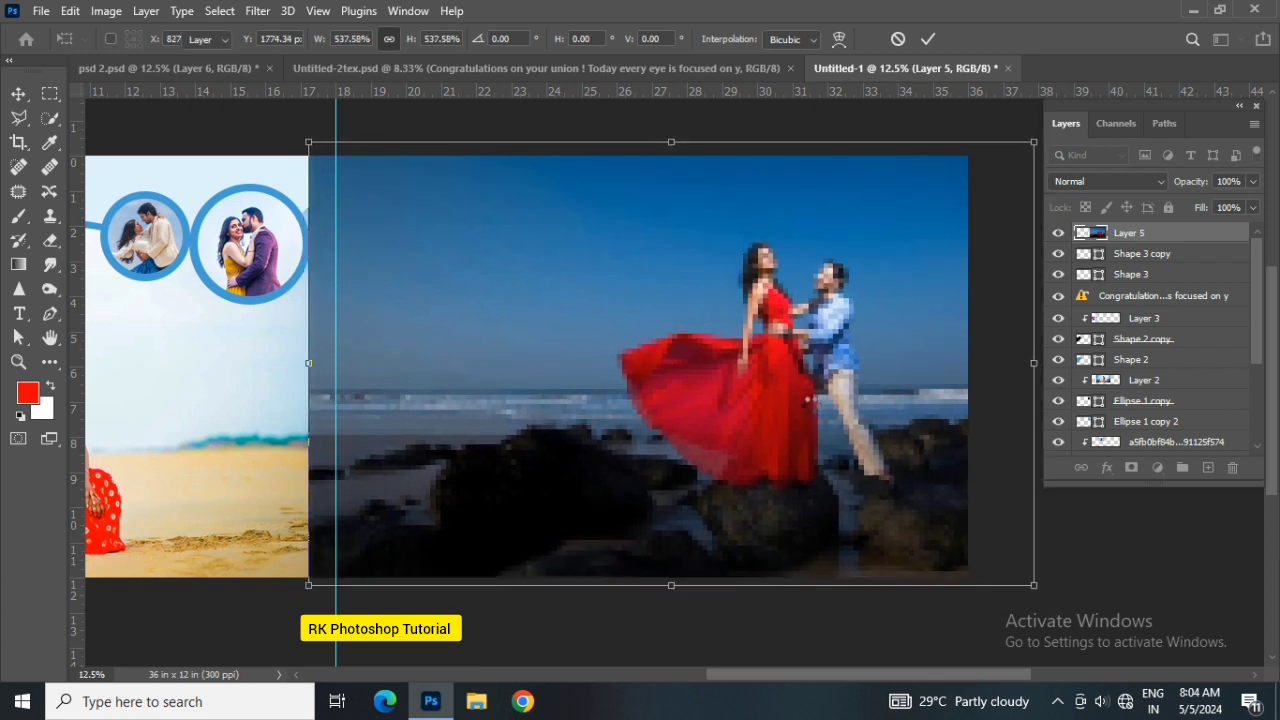
pyautogui.press('Return')
# Clip the red-dress photo inside the black wave shape and reposition it
pyautogui.rightClick(1136, 232)
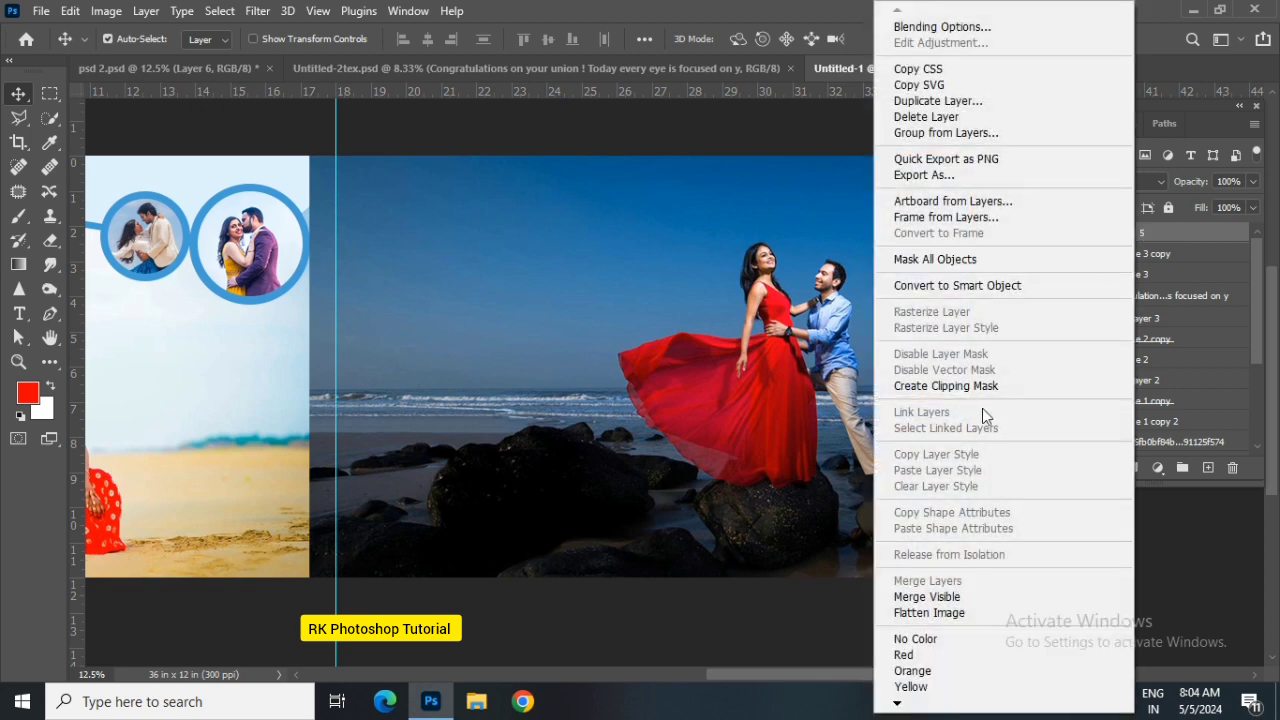
pyautogui.click(985, 385)
pyautogui.moveTo(715, 416); pyautogui.dragTo(780, 433)
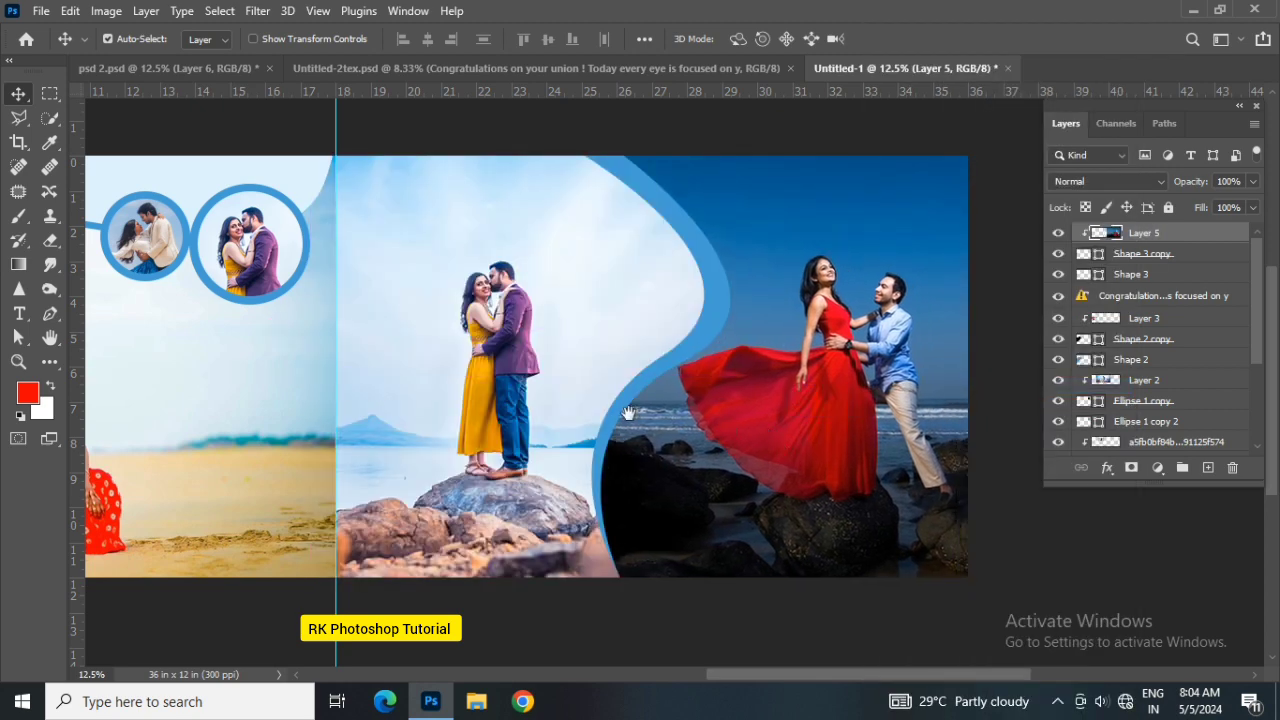
pyautogui.moveTo(628, 413); pyautogui.dragTo(730, 415)
pyautogui.moveTo(471, 401); pyautogui.dragTo(519, 397)
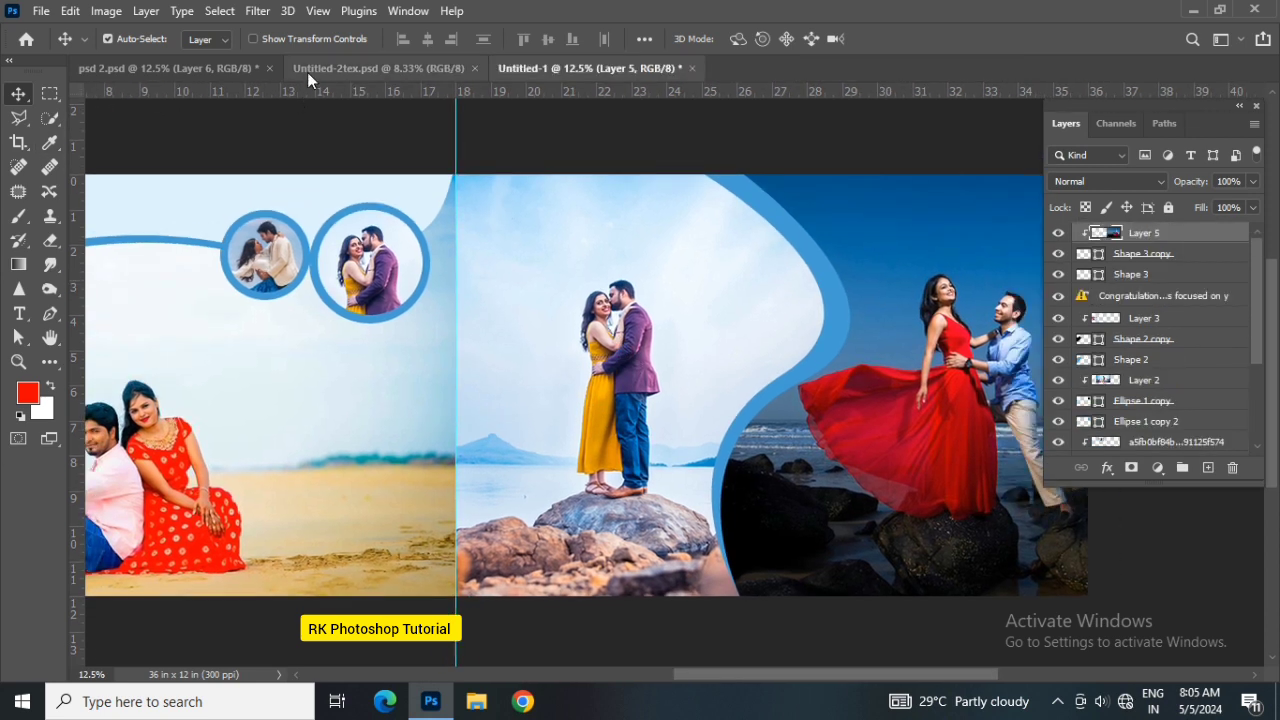
# Copy the Happy Couple title with its quote from Untitled-2tex.psd onto the left page
pyautogui.click(307, 68)
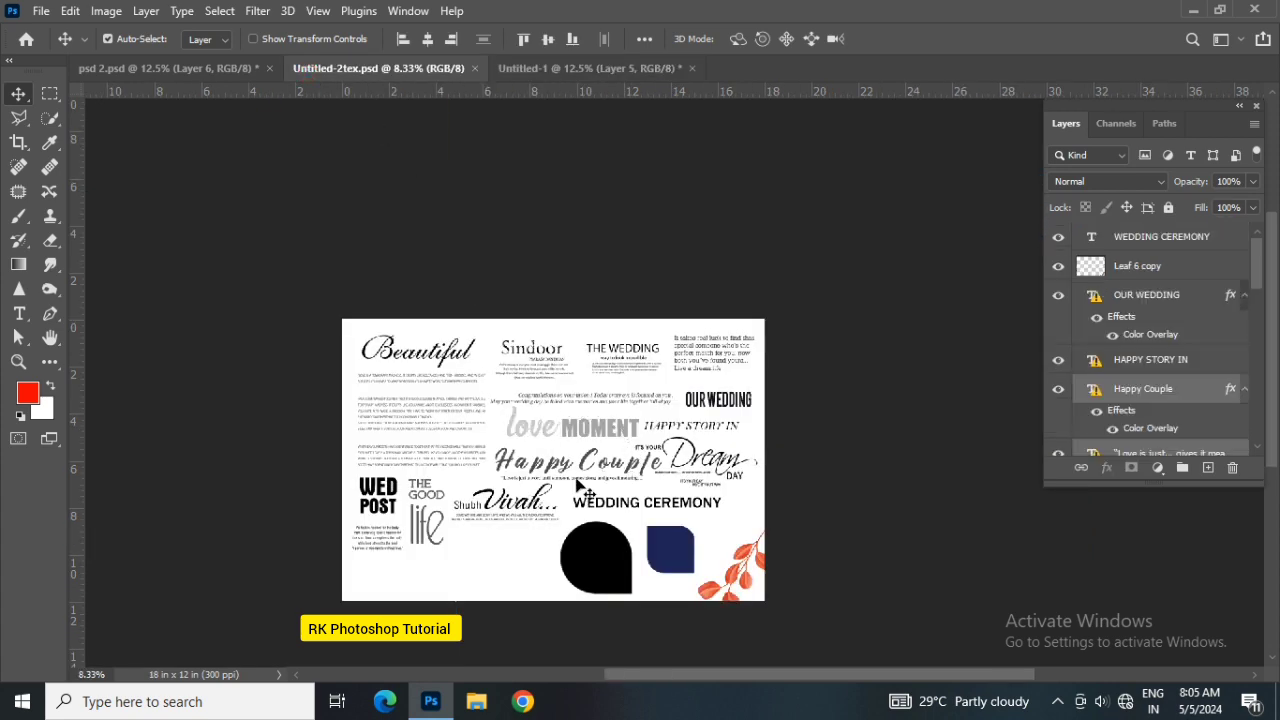
pyautogui.moveTo(575, 485); pyautogui.dragTo(404, 190)
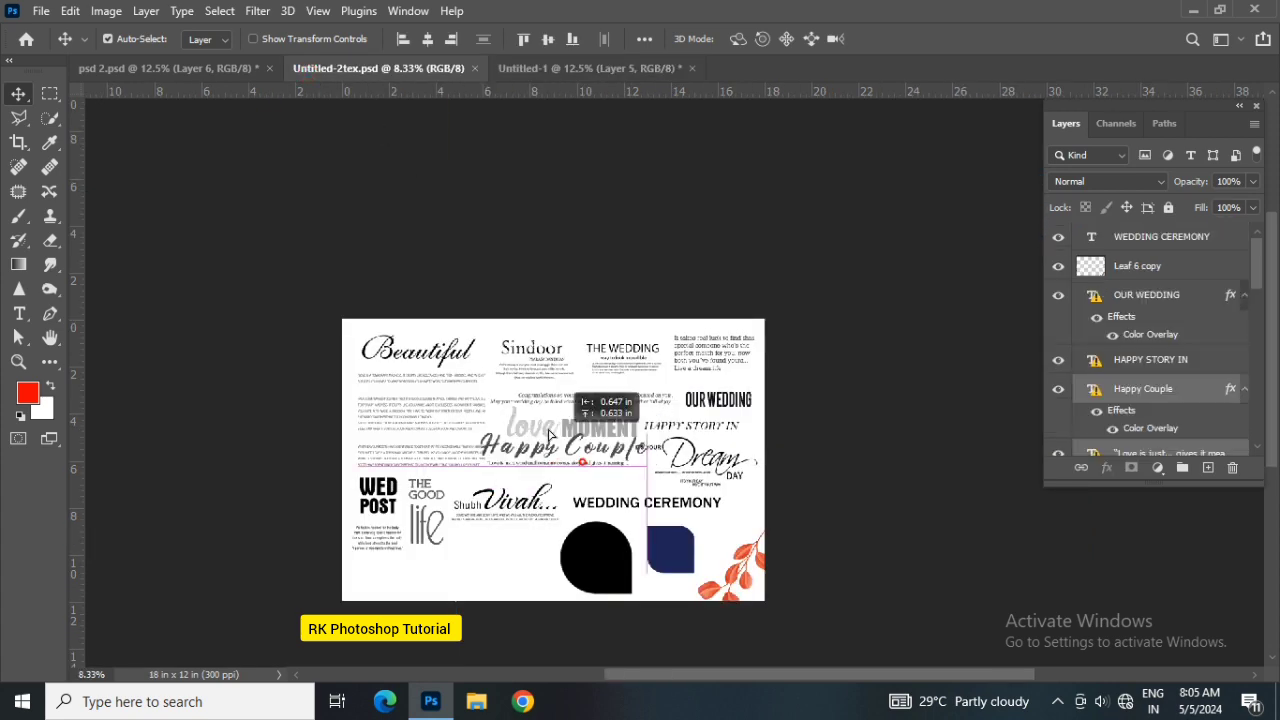
pyautogui.moveTo(404, 190)
pyautogui.mouseDown()
pyautogui.moveTo(457, 87)
pyautogui.moveTo(517, 75)
pyautogui.mouseUp()
pyautogui.moveTo(543, 410)
pyautogui.mouseDown()
pyautogui.moveTo(529, 403)
pyautogui.moveTo(631, 432)
pyautogui.mouseUp()
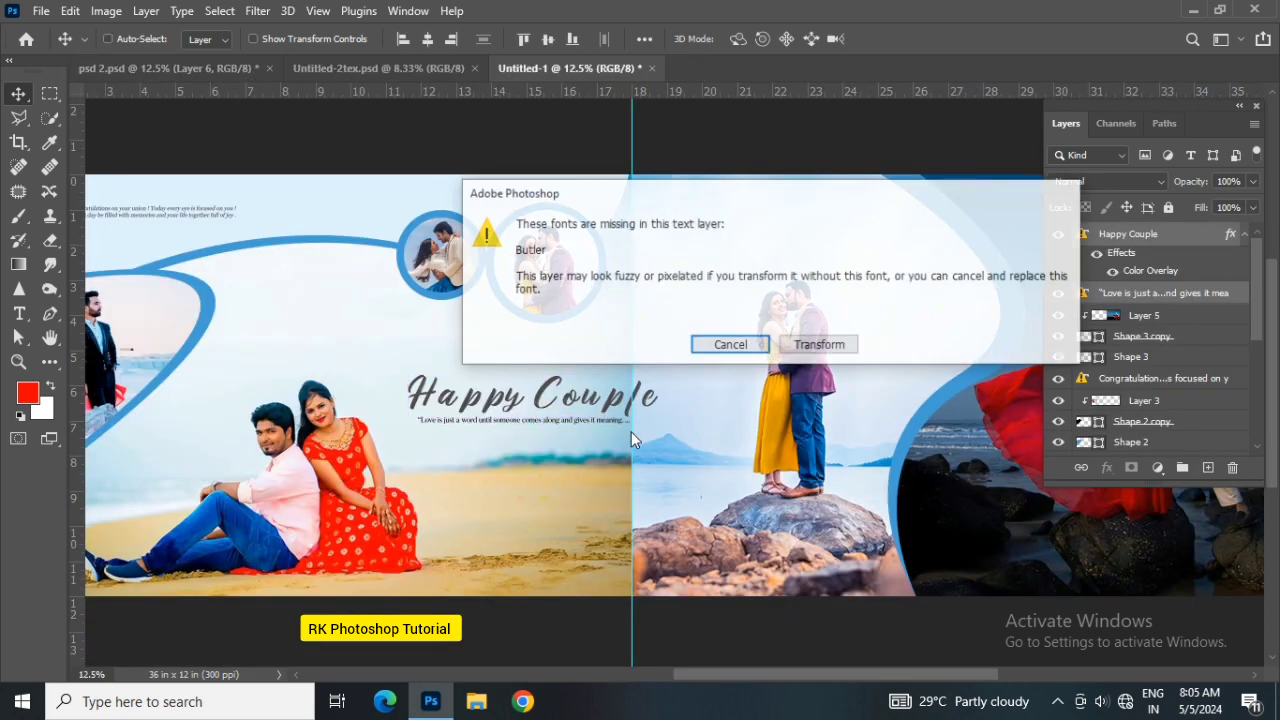
# Scale the Happy Couple title to about 72% and set it above the sitting couple
pyautogui.click(825, 346)
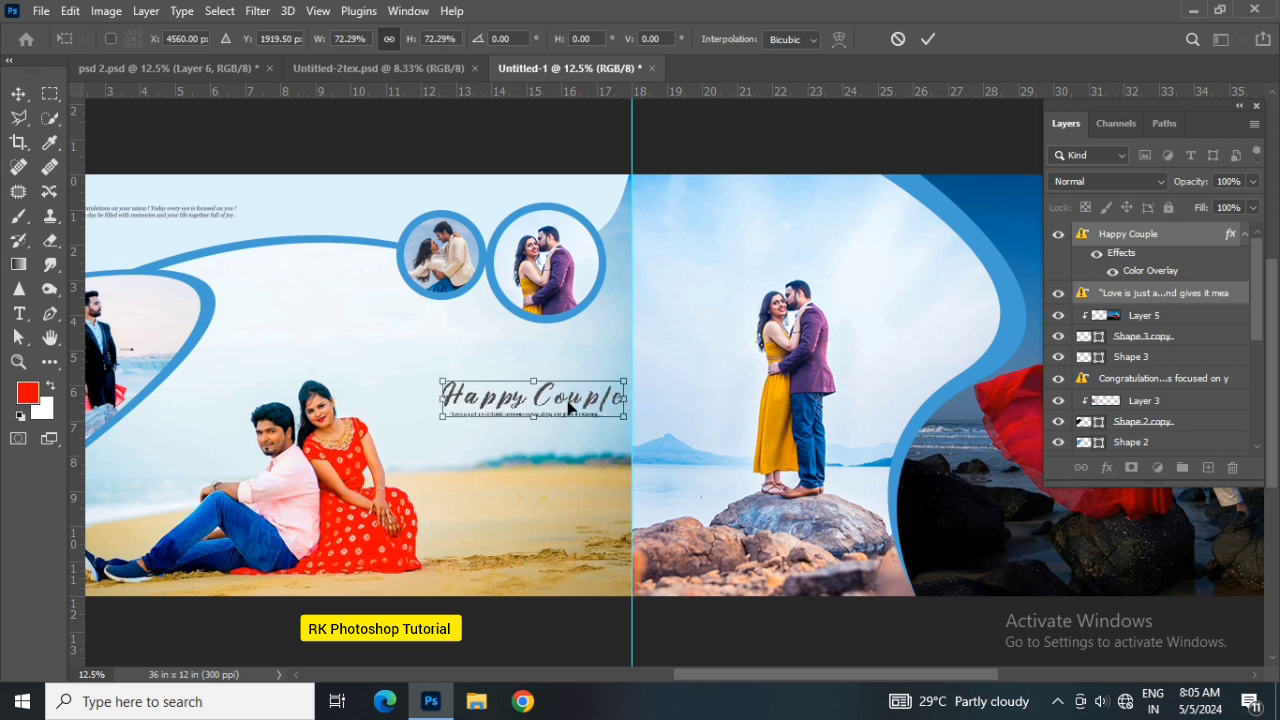
pyautogui.moveTo(655, 424); pyautogui.dragTo(589, 410)
pyautogui.moveTo(532, 402); pyautogui.dragTo(540, 380)
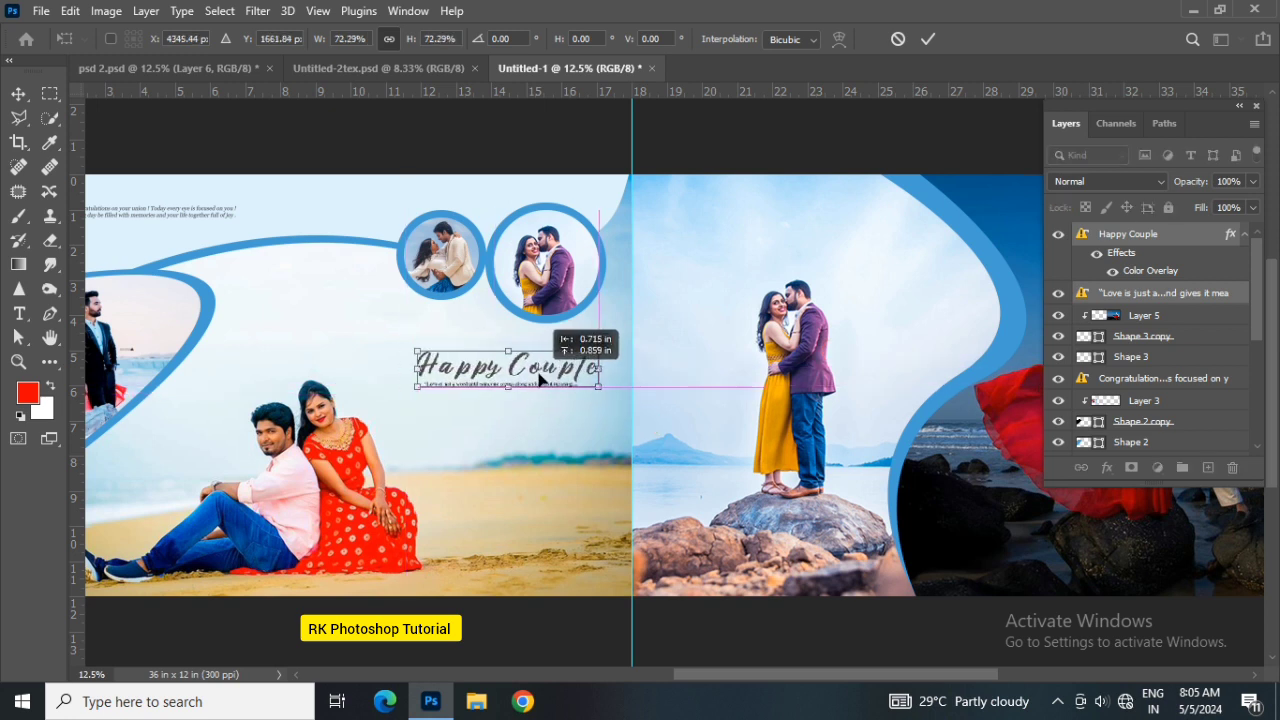
pyautogui.press('Return')
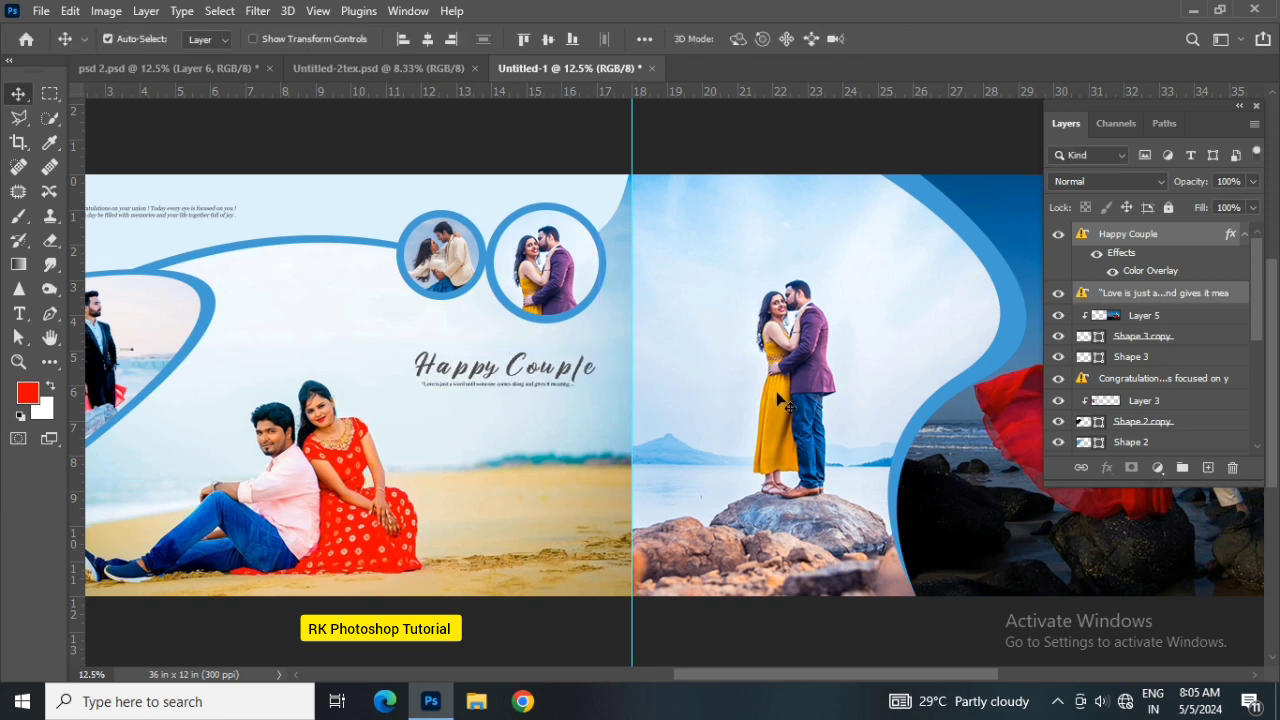
pyautogui.hotkey('shift', 'Down')
pyautogui.hotkey('shift', 'Down')
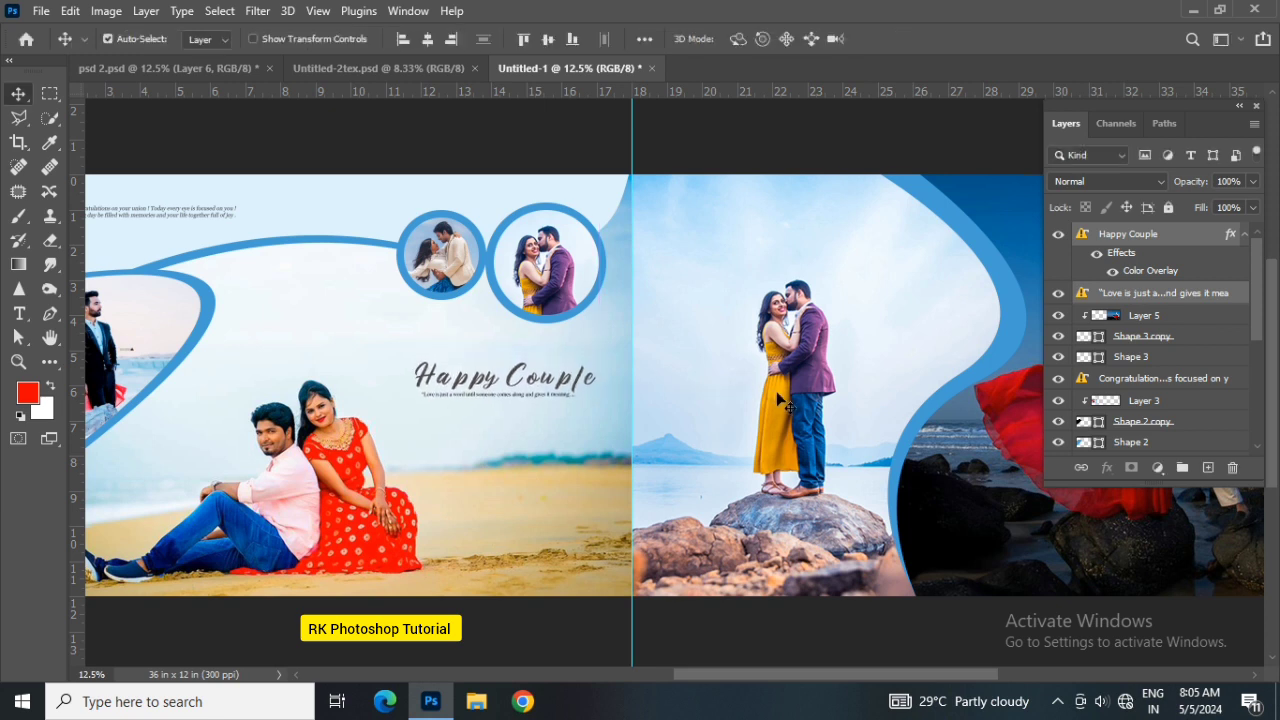
pyautogui.hotkey('shift', 'Right')
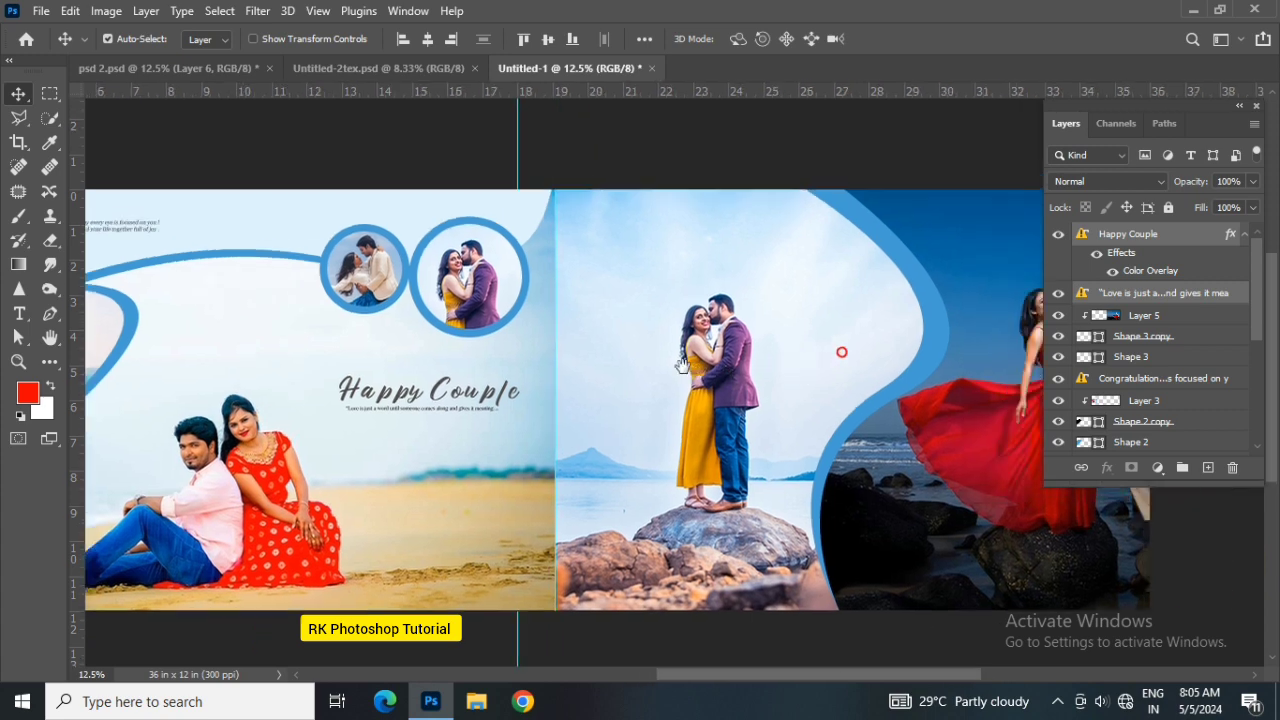
pyautogui.moveTo(838, 354); pyautogui.dragTo(586, 358)
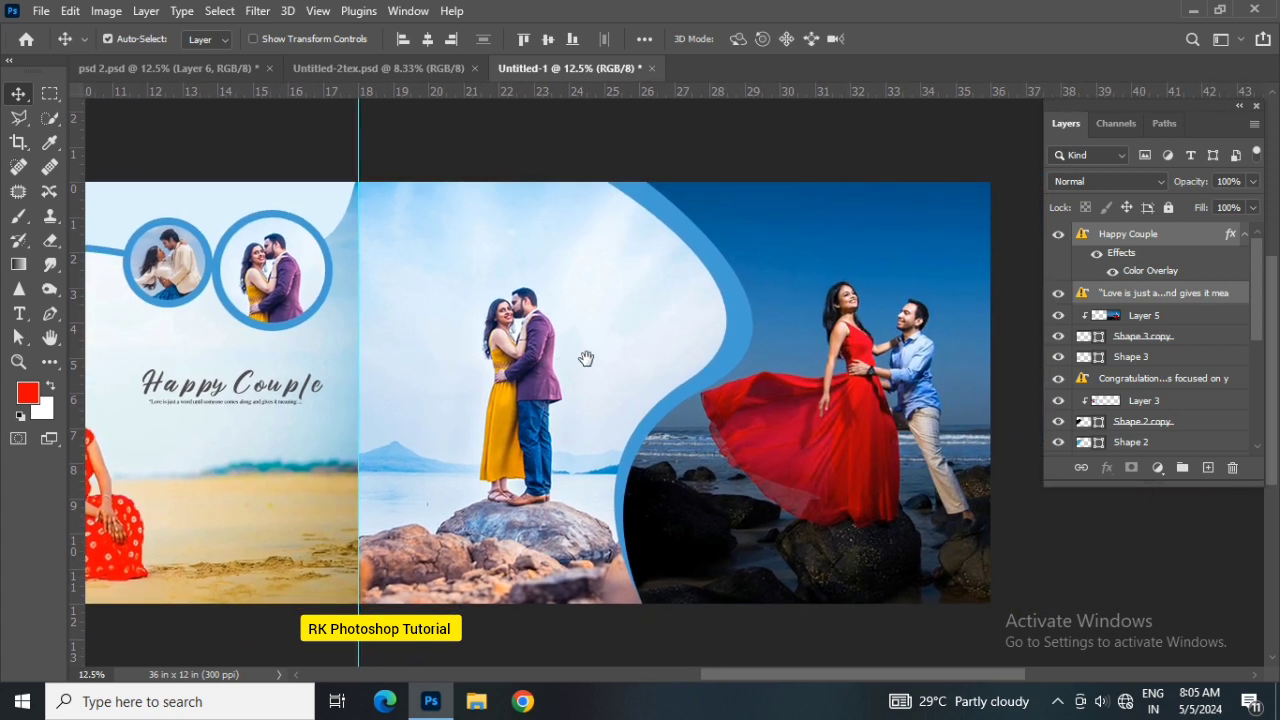
# Select Layer 4, the middle couple photo, and add a Hide All layer mask
pyautogui.hotkey('alt', '.')
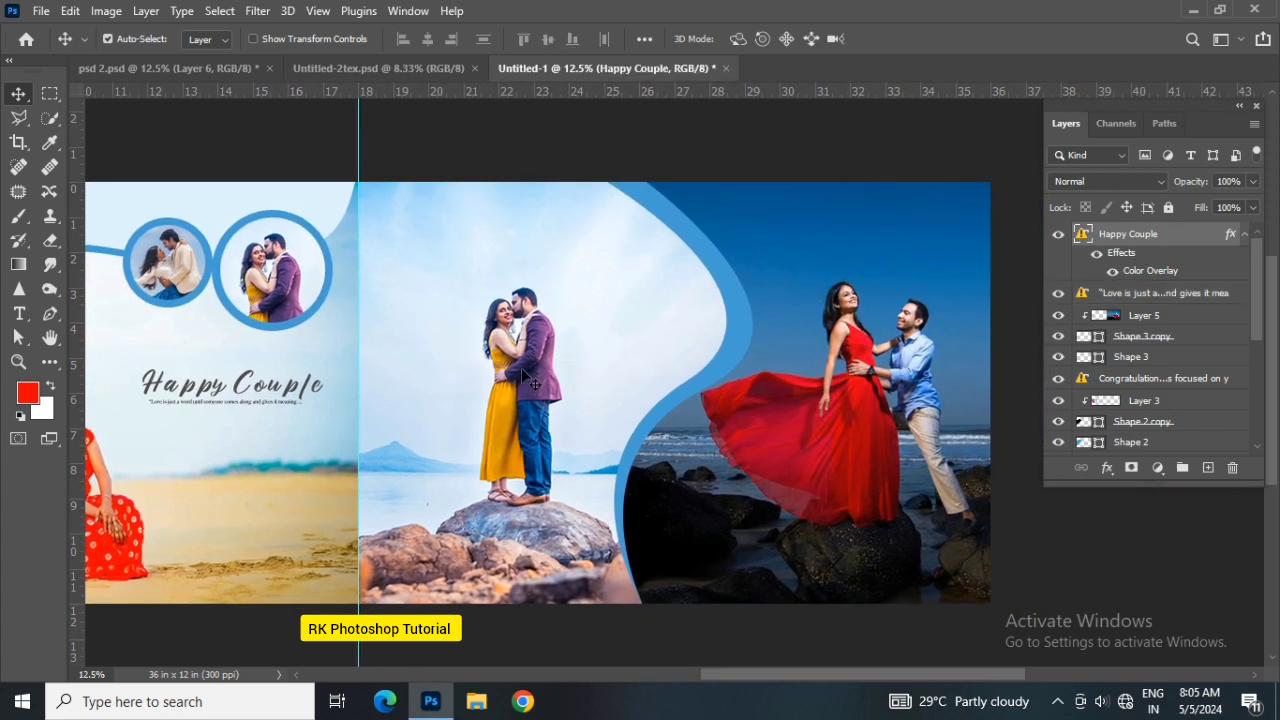
pyautogui.hotkey('alt', ',')
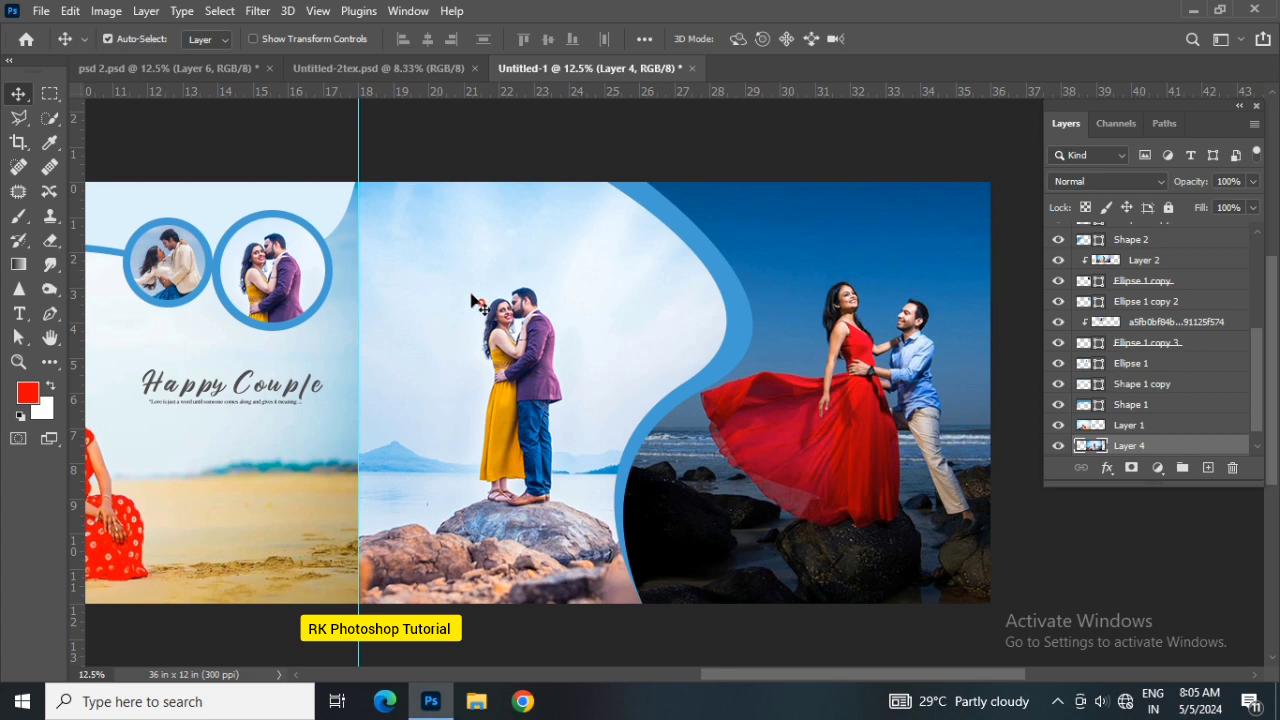
pyautogui.click(146, 11)
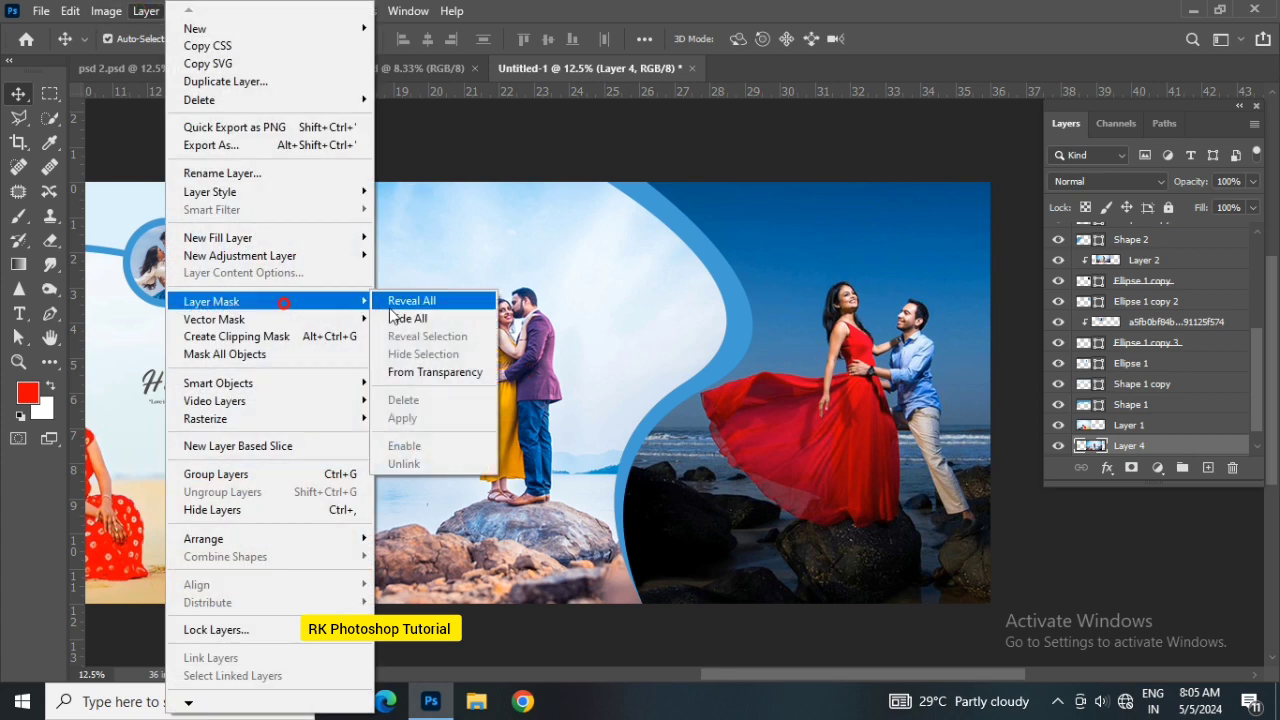
pyautogui.click(400, 318)
# Paint white with a large soft brush to reveal the couple, rock and sea
pyautogui.press('d')
pyautogui.press('b')
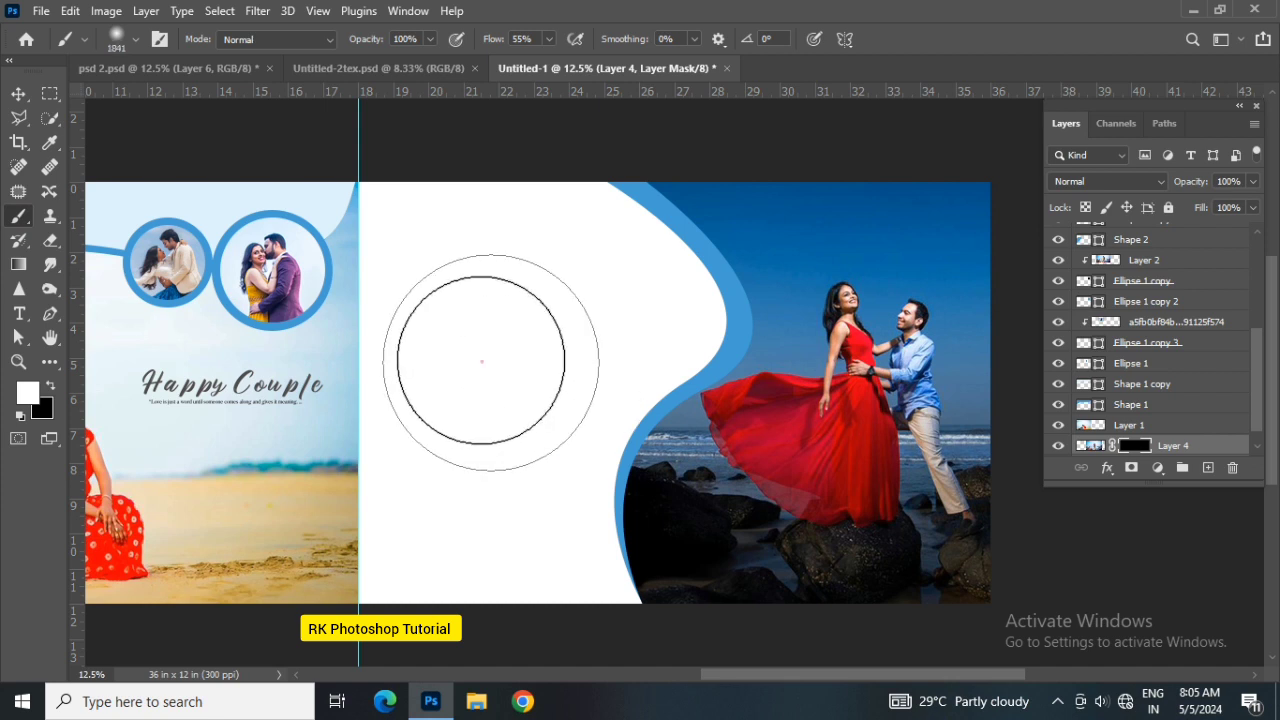
pyautogui.click(481, 362)
pyautogui.moveTo(514, 389)
pyautogui.mouseDown()
pyautogui.moveTo(523, 337)
pyautogui.moveTo(491, 423)
pyautogui.moveTo(517, 491)
pyautogui.moveTo(496, 354)
pyautogui.mouseUp()
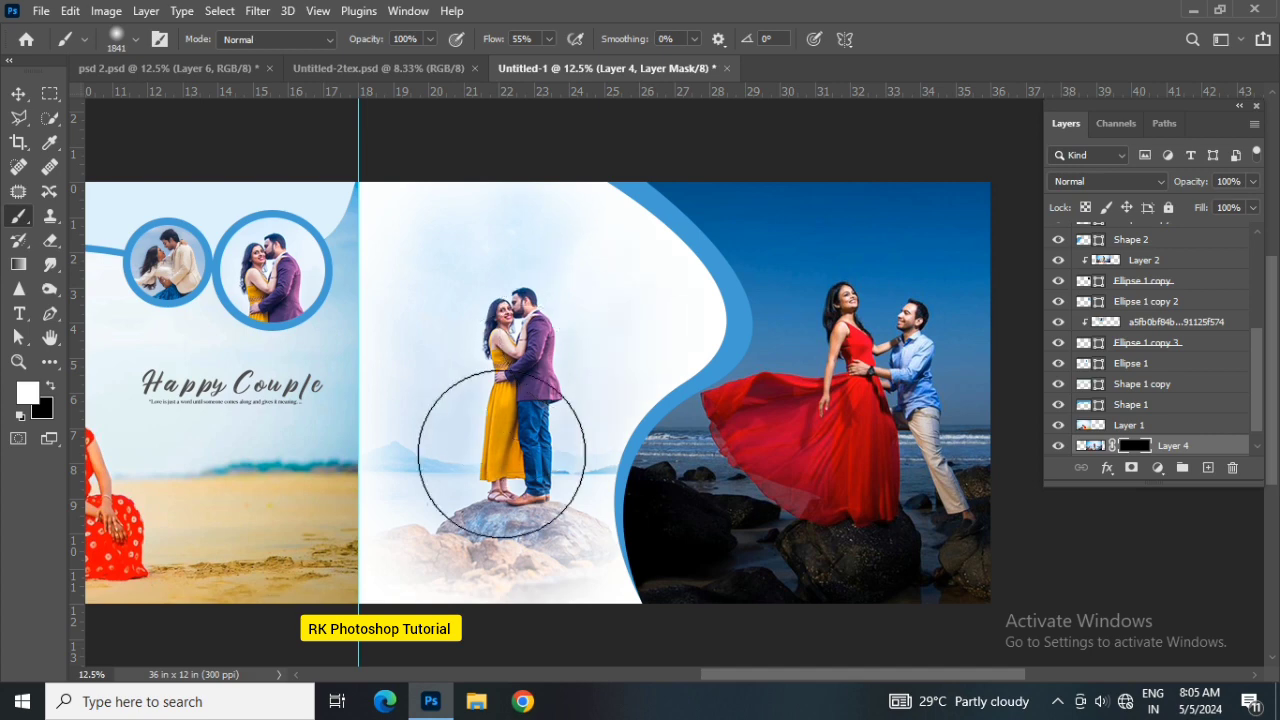
pyautogui.moveTo(500, 429); pyautogui.dragTo(662, 428)
pyautogui.click(19, 94)
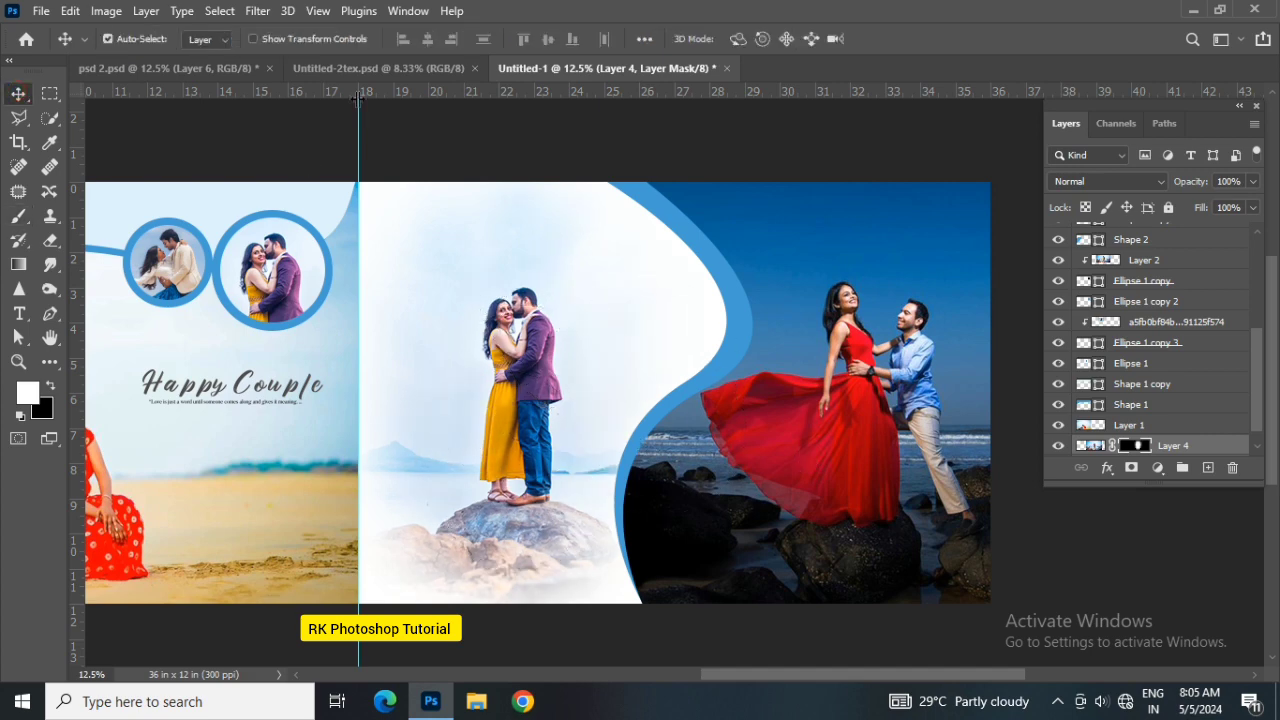
# Bring the OUR WEDDING title from the text document onto the rock in the album
pyautogui.click(375, 68)
pyautogui.scroll(-2, 645, 495)
pyautogui.scroll(-1, 648, 490)
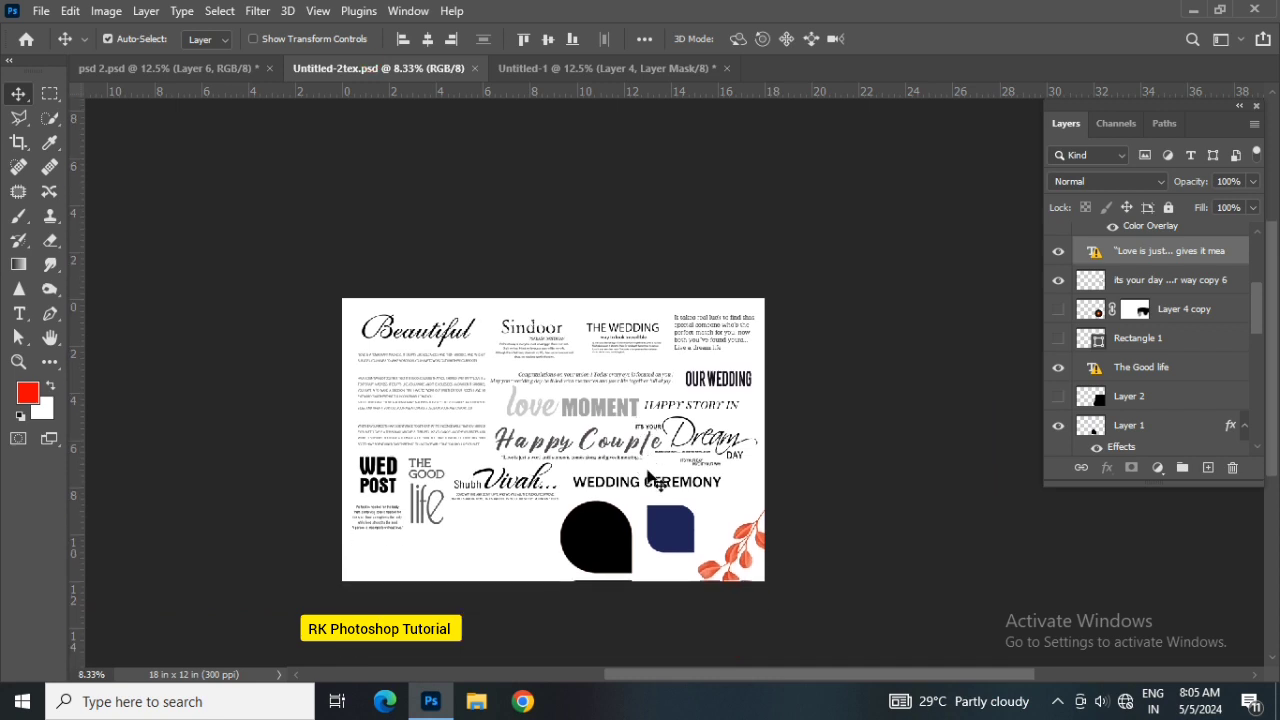
pyautogui.scroll(1, 655, 375)
pyautogui.hscroll(-3, 598, 447)
pyautogui.scroll(-1, 598, 447)
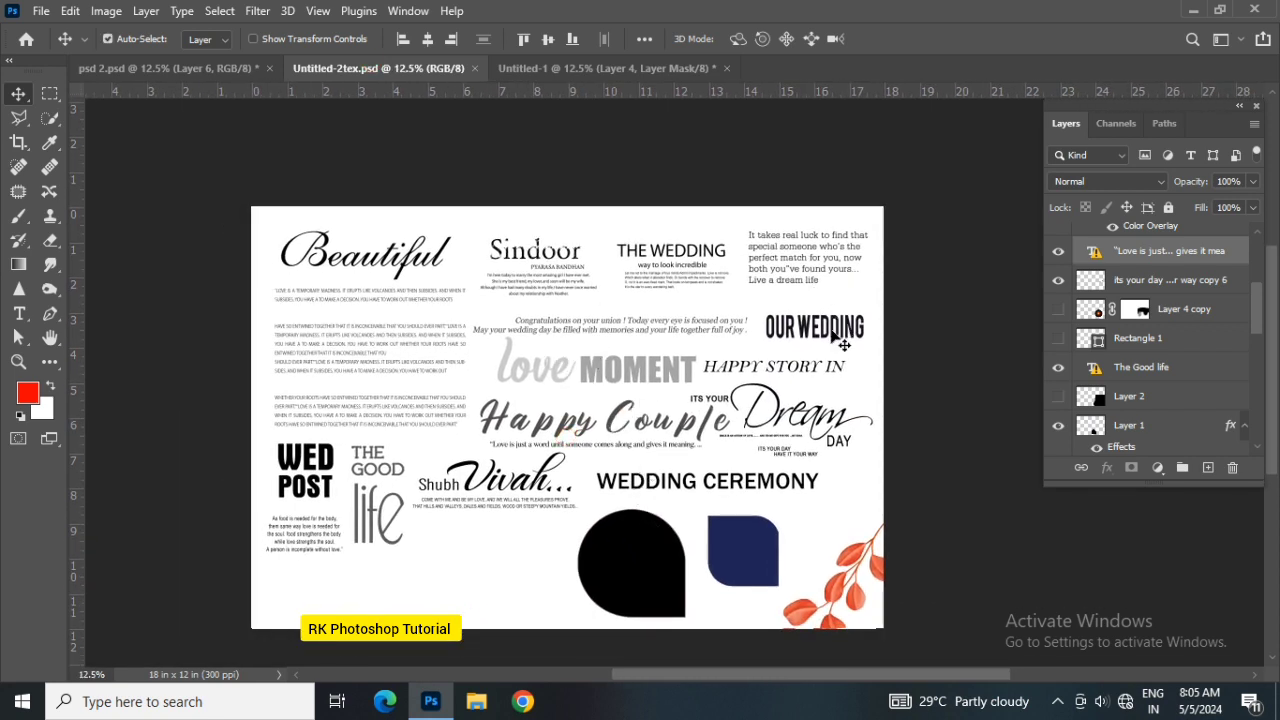
pyautogui.moveTo(850, 335)
pyautogui.mouseDown()
pyautogui.moveTo(561, 67)
pyautogui.moveTo(572, 106)
pyautogui.mouseUp()
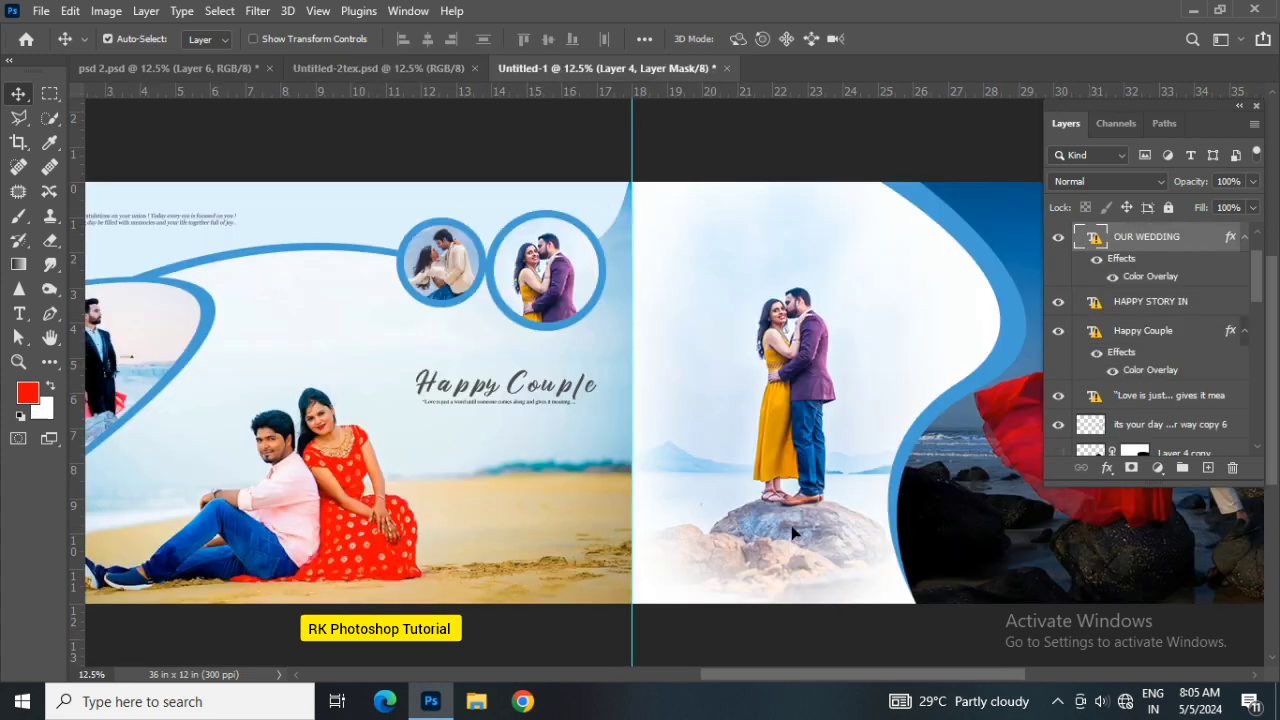
pyautogui.moveTo(792, 535); pyautogui.dragTo(823, 545)
# Free-transform the OUR WEDDING title to stretch it wider
pyautogui.hscroll(3, 828, 543)
pyautogui.scroll(-2, 828, 543)
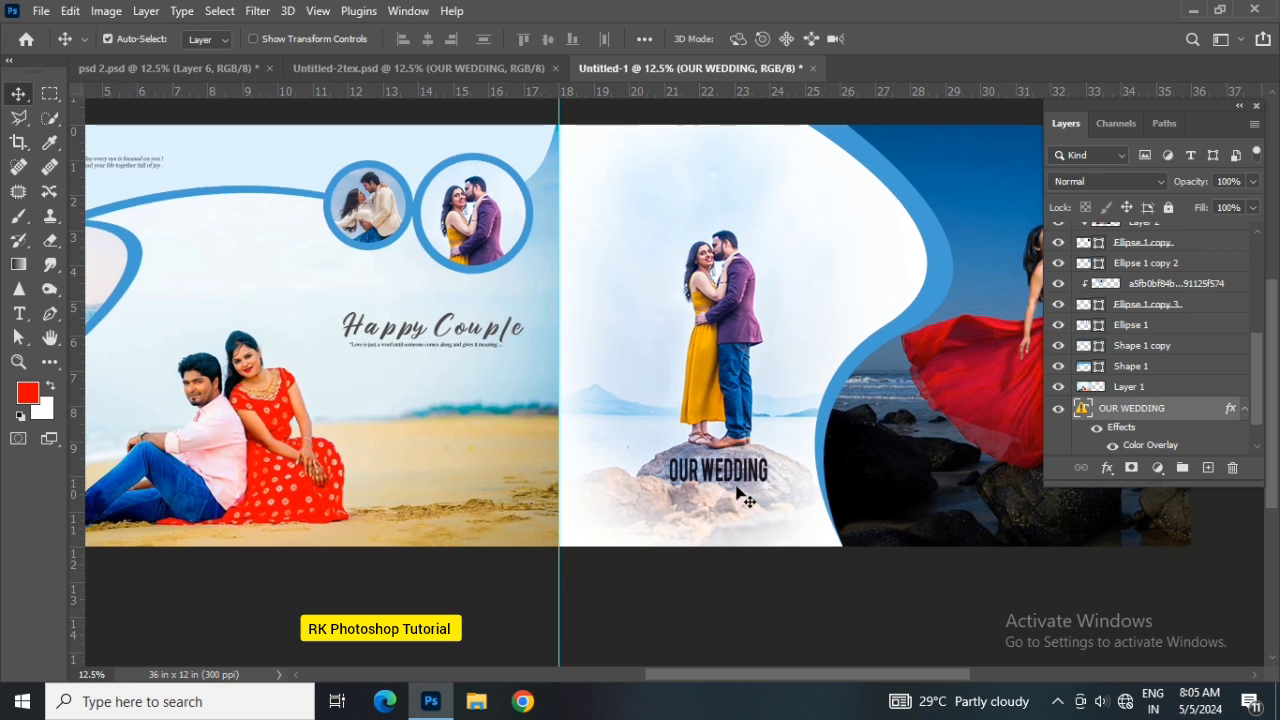
pyautogui.hotkey('ctrl', 't')
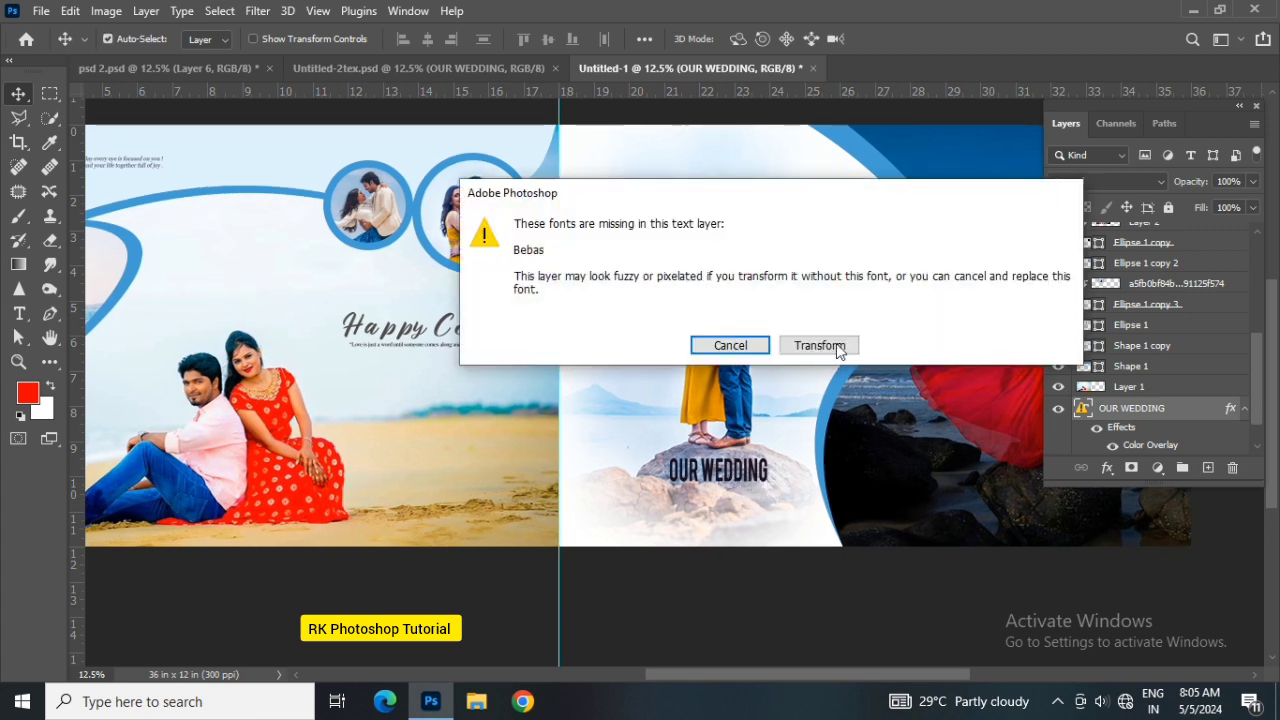
pyautogui.click(838, 347)
pyautogui.moveTo(771, 474)
pyautogui.mouseDown()
pyautogui.moveTo(790, 474)
pyautogui.moveTo(743, 481)
pyautogui.moveTo(735, 503)
pyautogui.mouseUp()
pyautogui.press('Return')
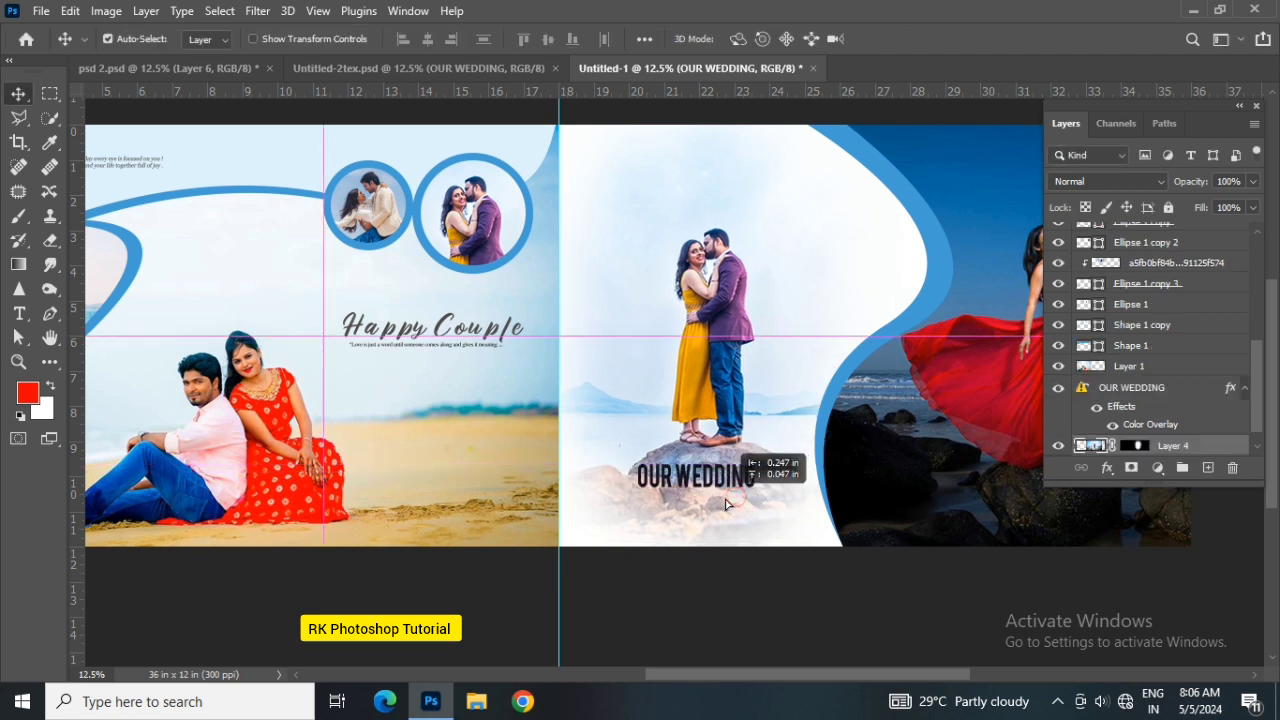
# Position OUR WEDDING and the standing couple photo over the rock, then return to the text-designs document
pyautogui.hotkey('shift', 'Left')
pyautogui.hotkey('shift', 'Left')
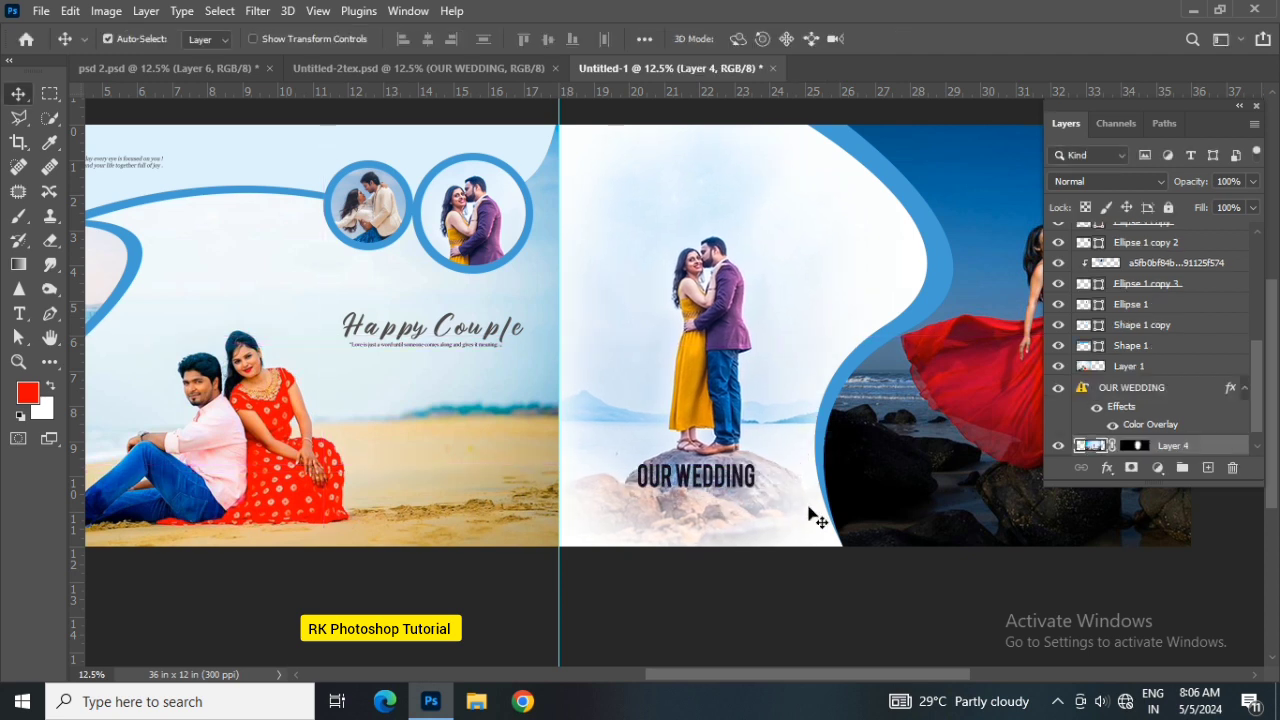
pyautogui.hotkey('shift', 'Left')
pyautogui.moveTo(745, 490); pyautogui.dragTo(752, 489)
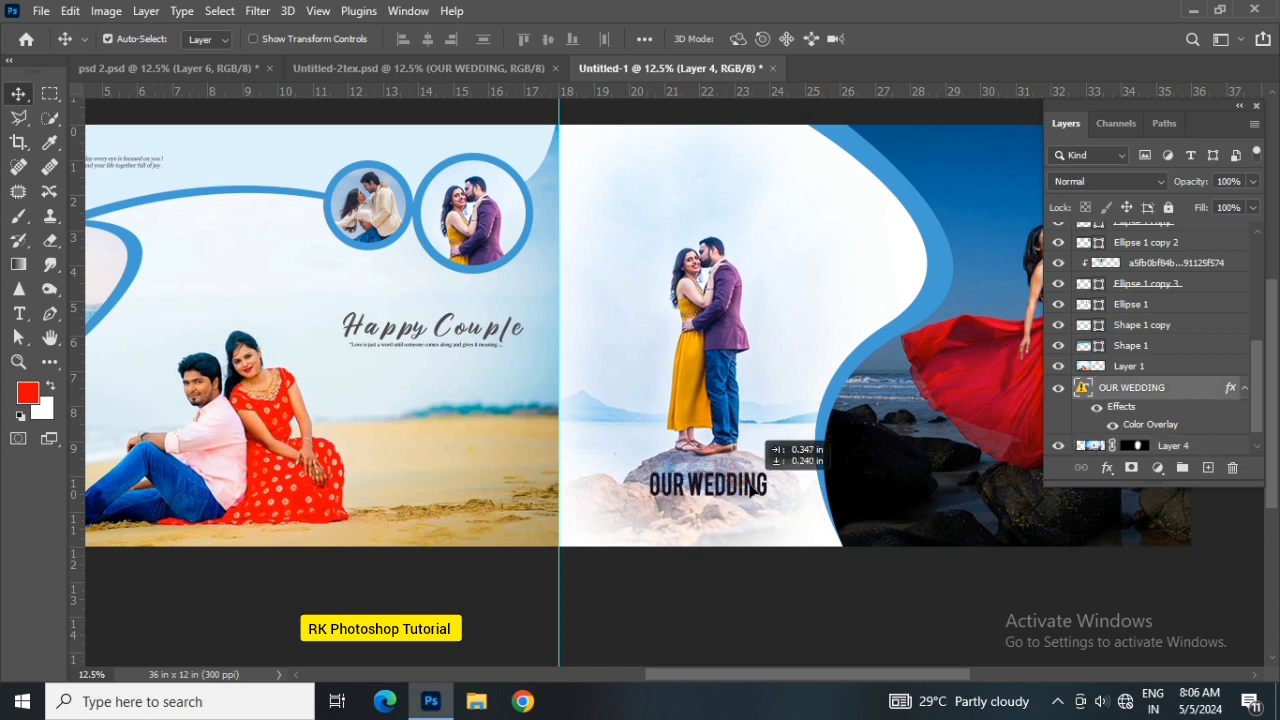
pyautogui.moveTo(718, 516); pyautogui.dragTo(756, 497)
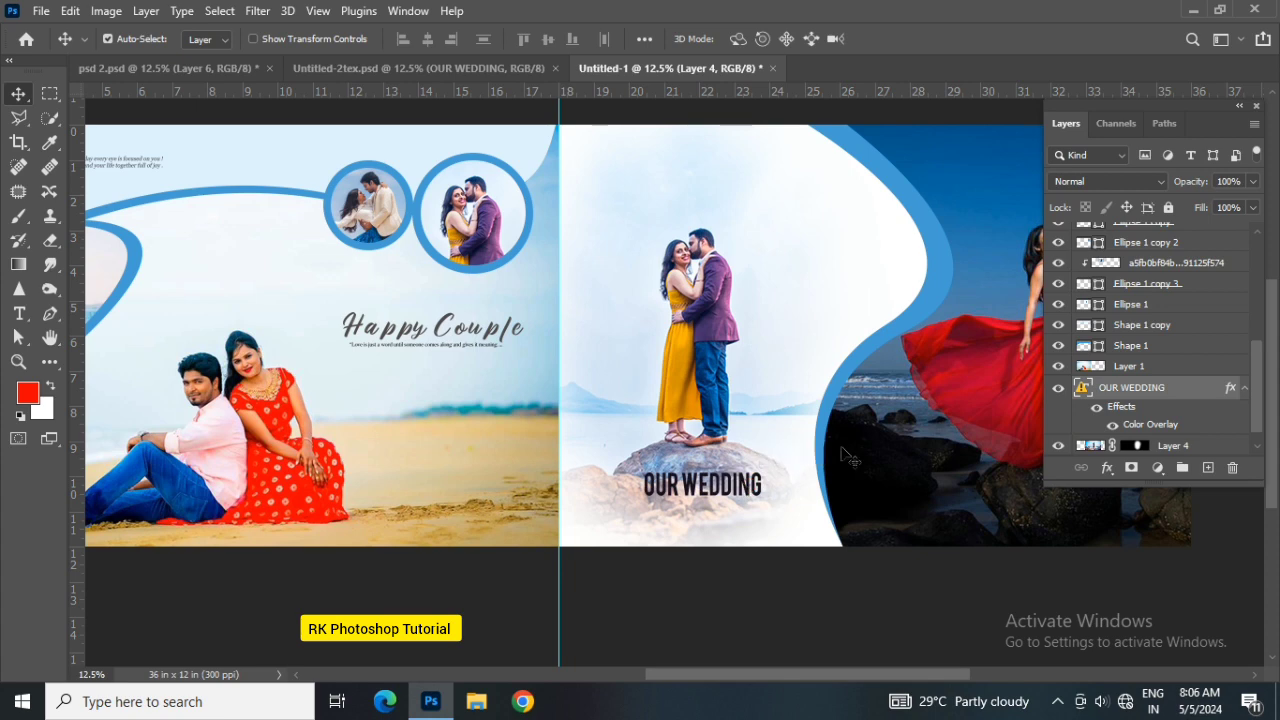
pyautogui.click(343, 68)
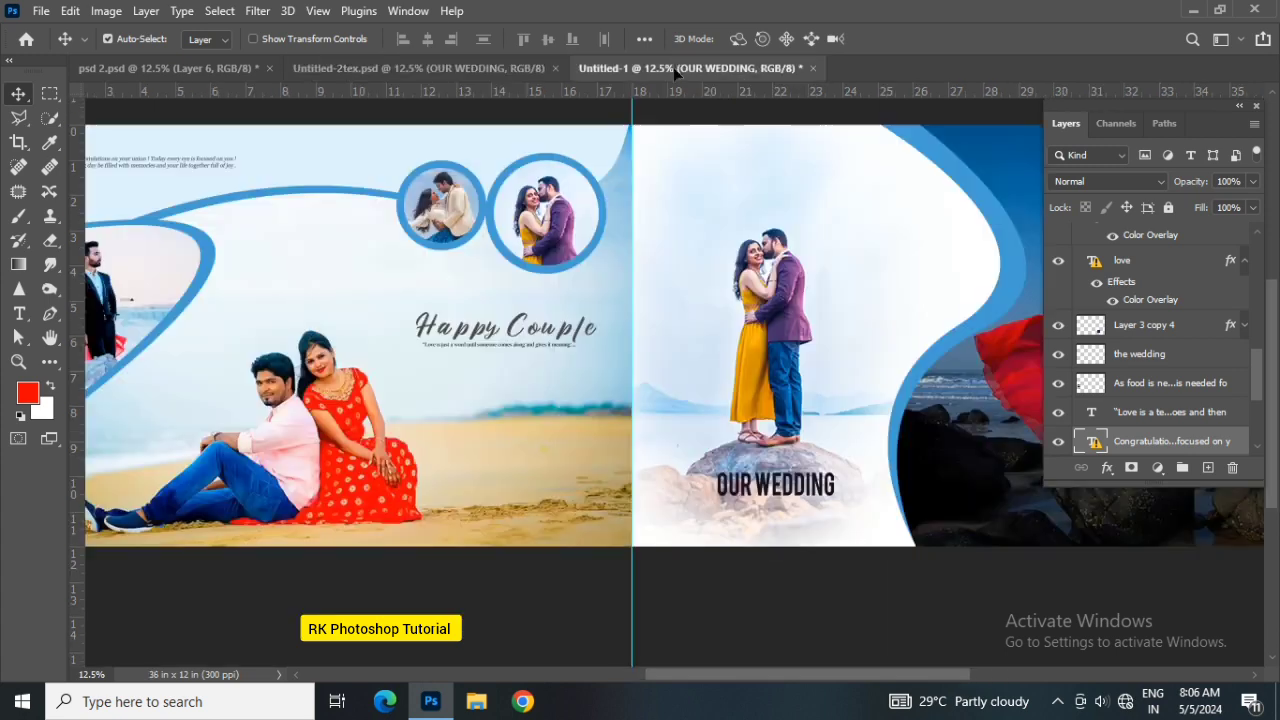
# Bring the Congratulations greeting into the album and scale it to about 62.9%
pyautogui.moveTo(568, 332)
pyautogui.mouseDown()
pyautogui.moveTo(800, 490)
pyautogui.moveTo(878, 516)
pyautogui.mouseUp()
pyautogui.hotkey('ctrl', 't')
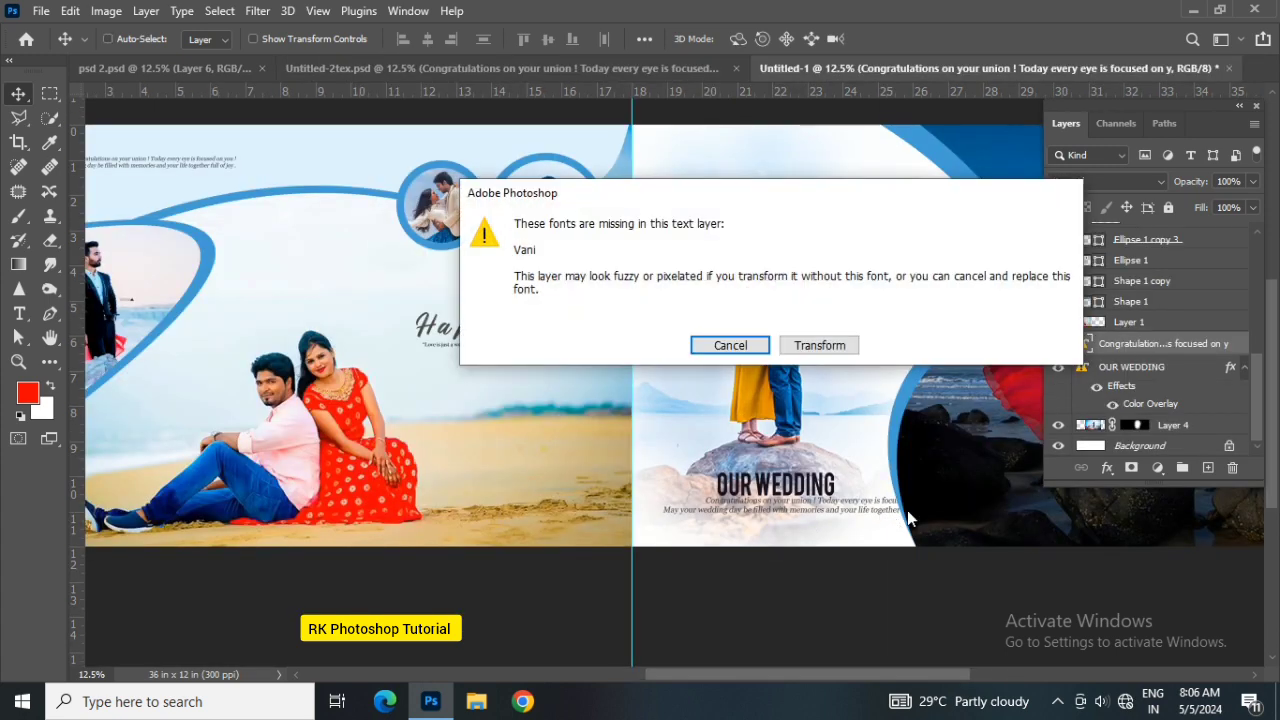
pyautogui.click(819, 345)
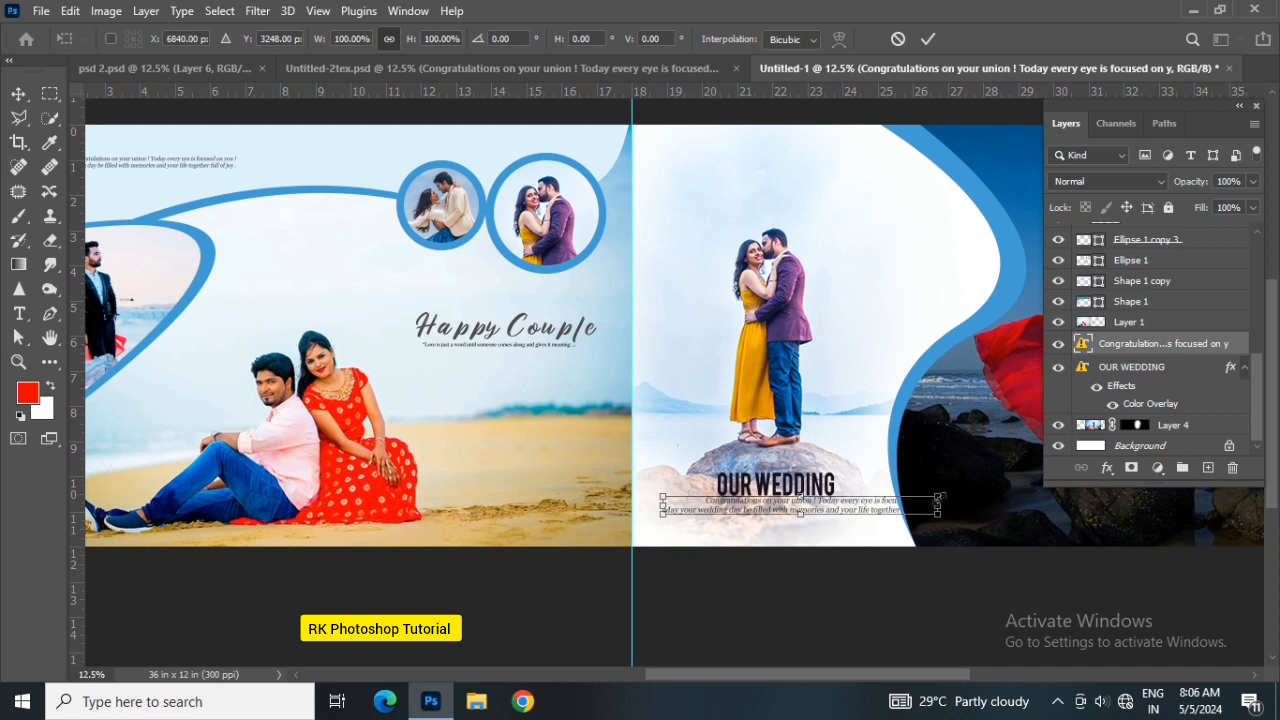
pyautogui.moveTo(938, 497); pyautogui.dragTo(885, 510)
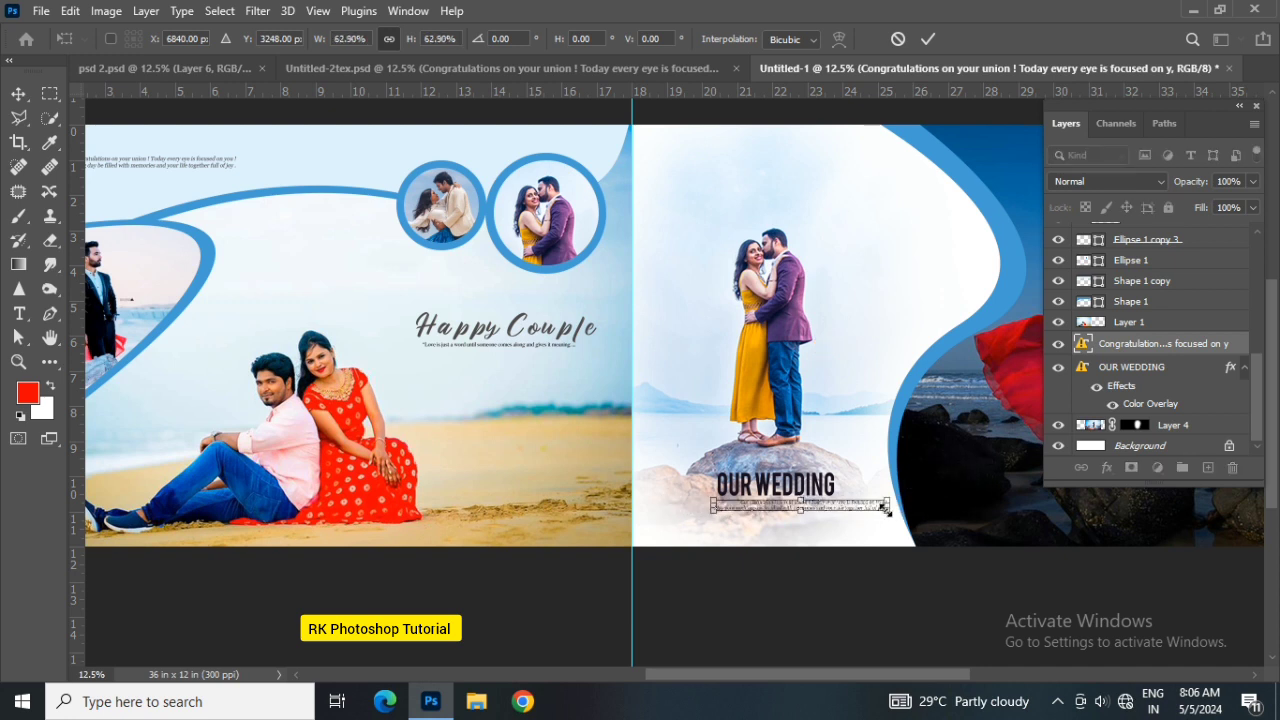
pyautogui.press('Return')
# Centre the greeting text just beneath the OUR WEDDING title
pyautogui.moveTo(820, 512); pyautogui.dragTo(784, 513)
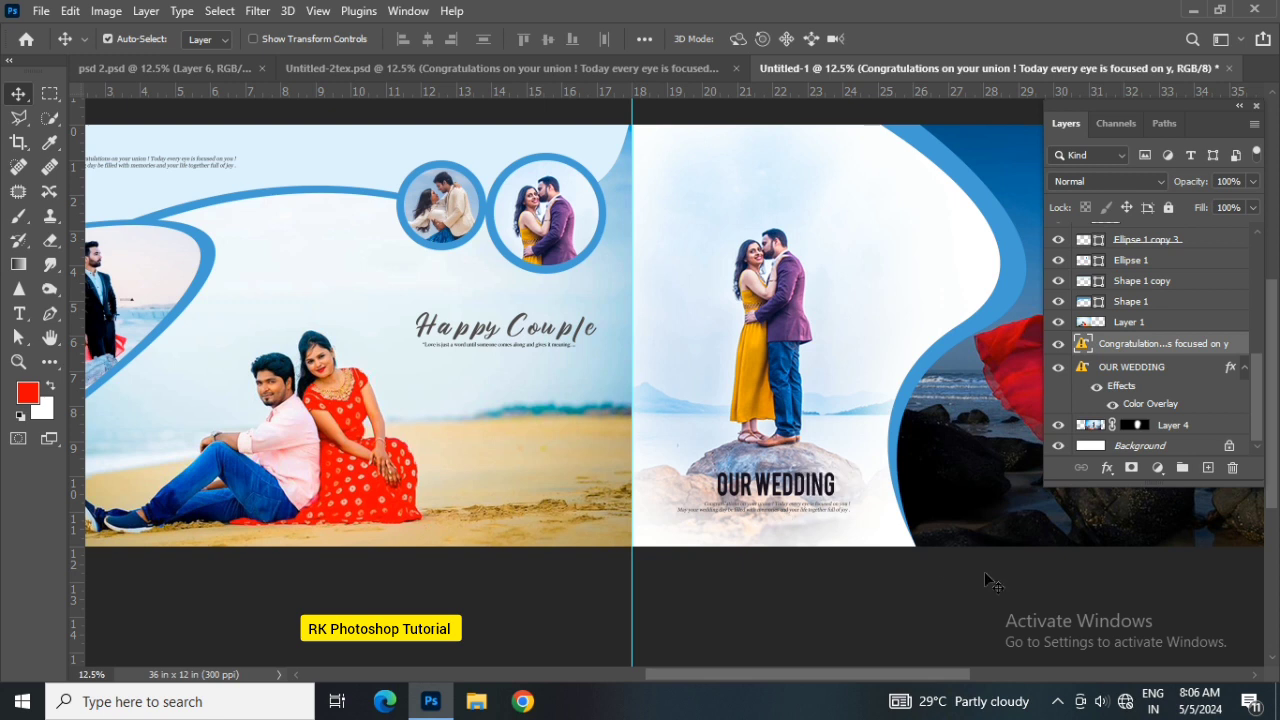
pyautogui.press('Down')
pyautogui.press('Down')
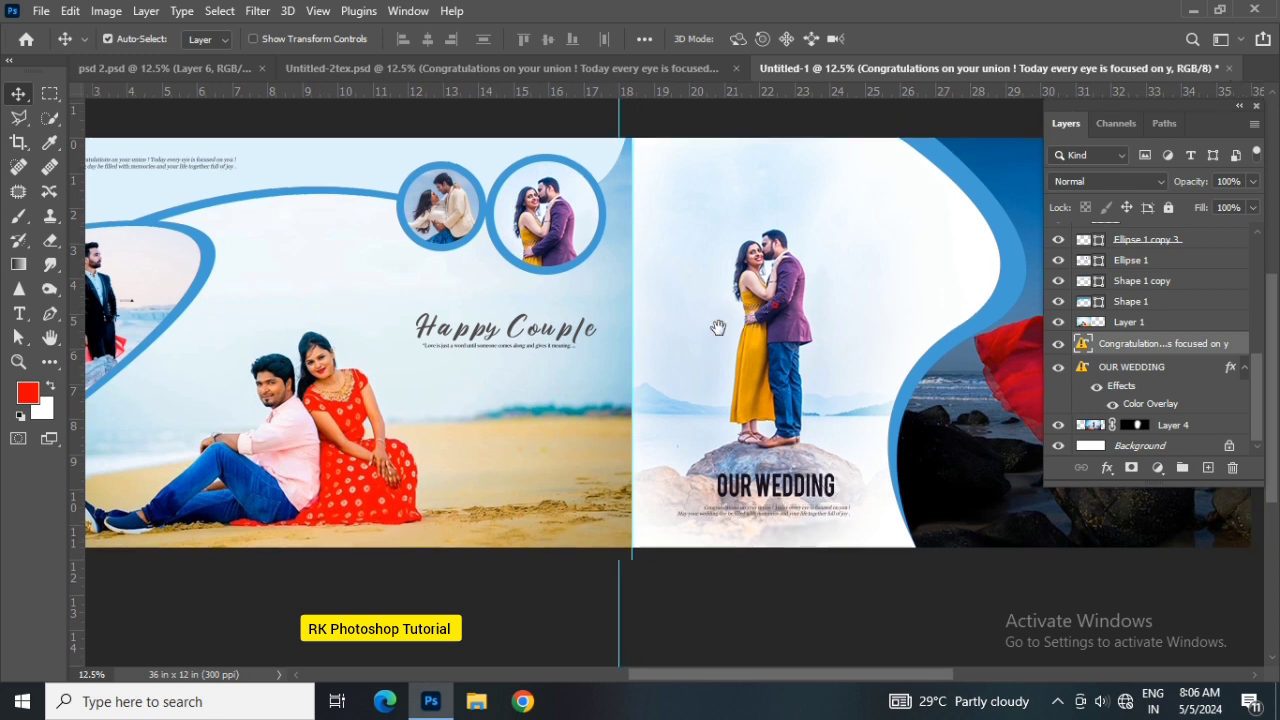
pyautogui.moveTo(783, 314); pyautogui.dragTo(617, 332)
pyautogui.click(612, 338)
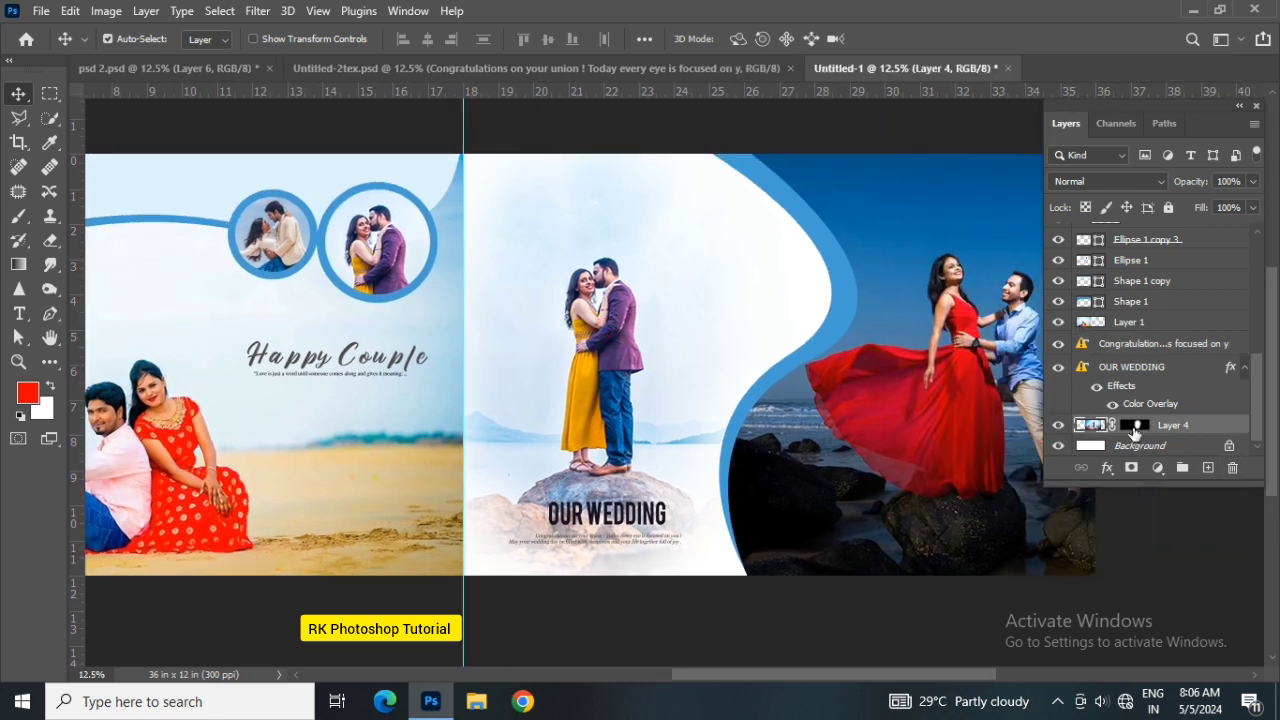
# Paint black below OUR WEDDING on Layer 4's mask, then set the white brush to about 833 px
pyautogui.click(1135, 427)
pyautogui.click(18, 216)
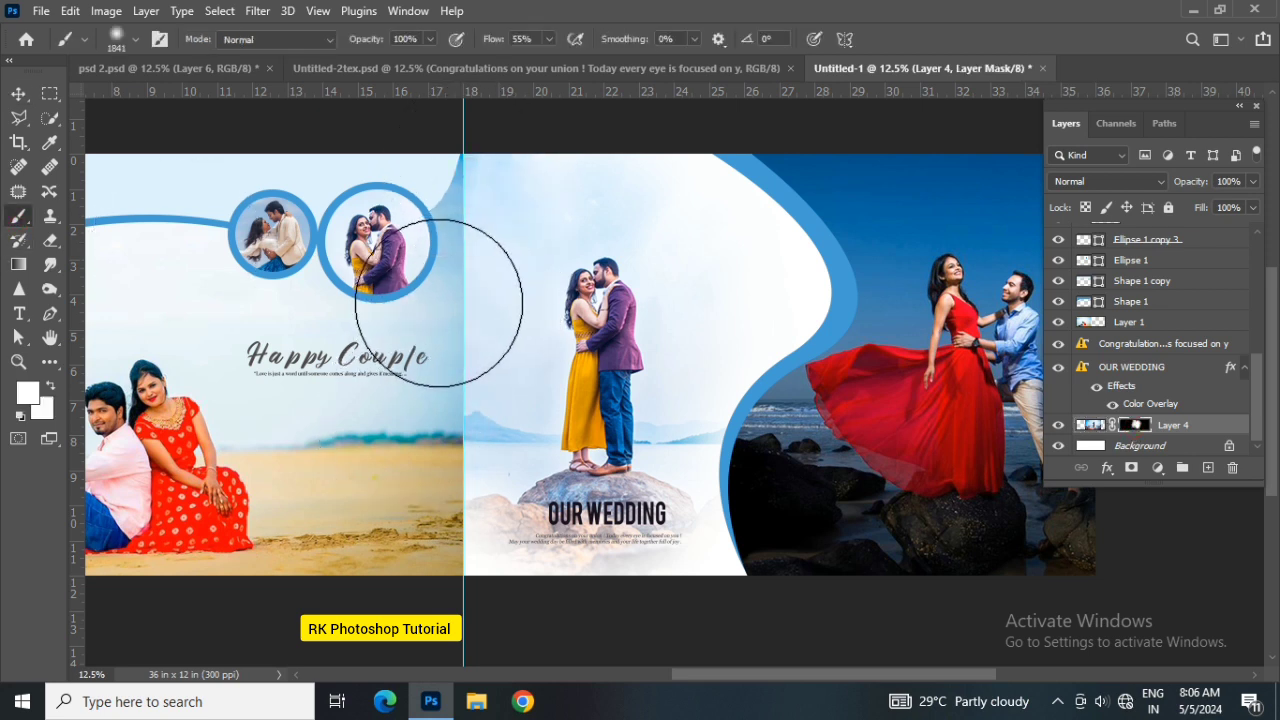
pyautogui.press('x')
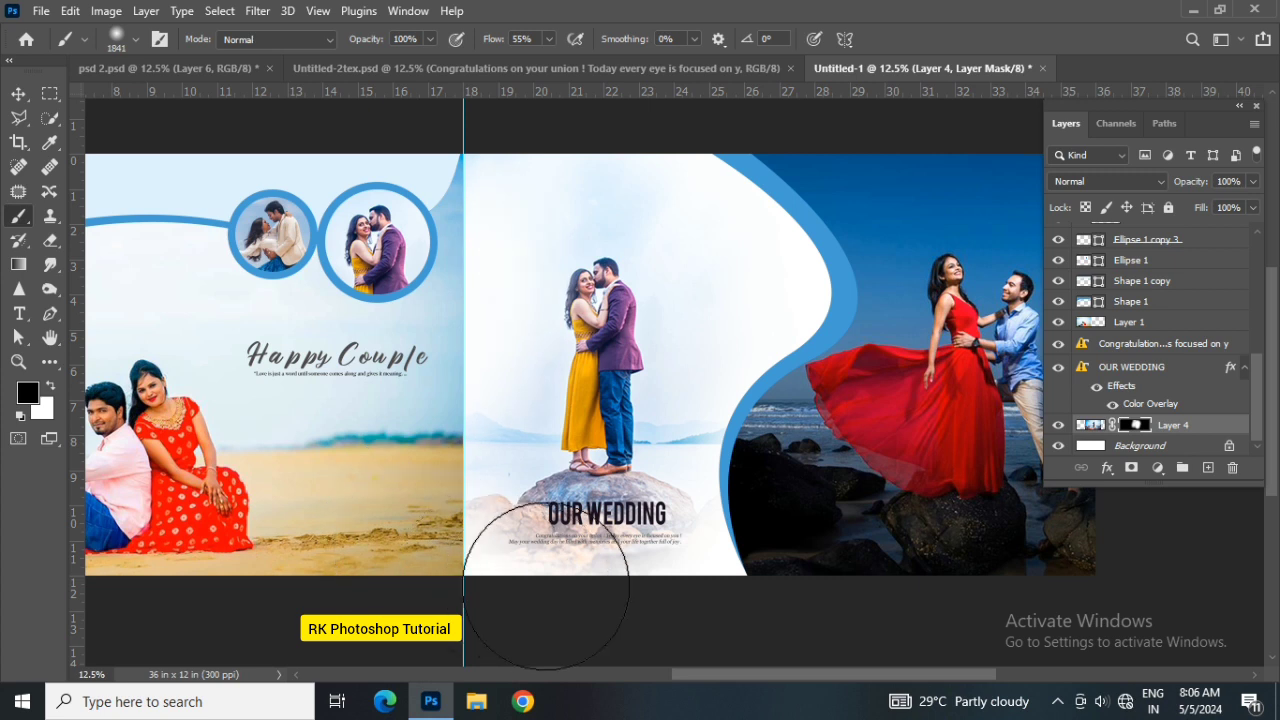
pyautogui.moveTo(648, 565); pyautogui.dragTo(690, 530)
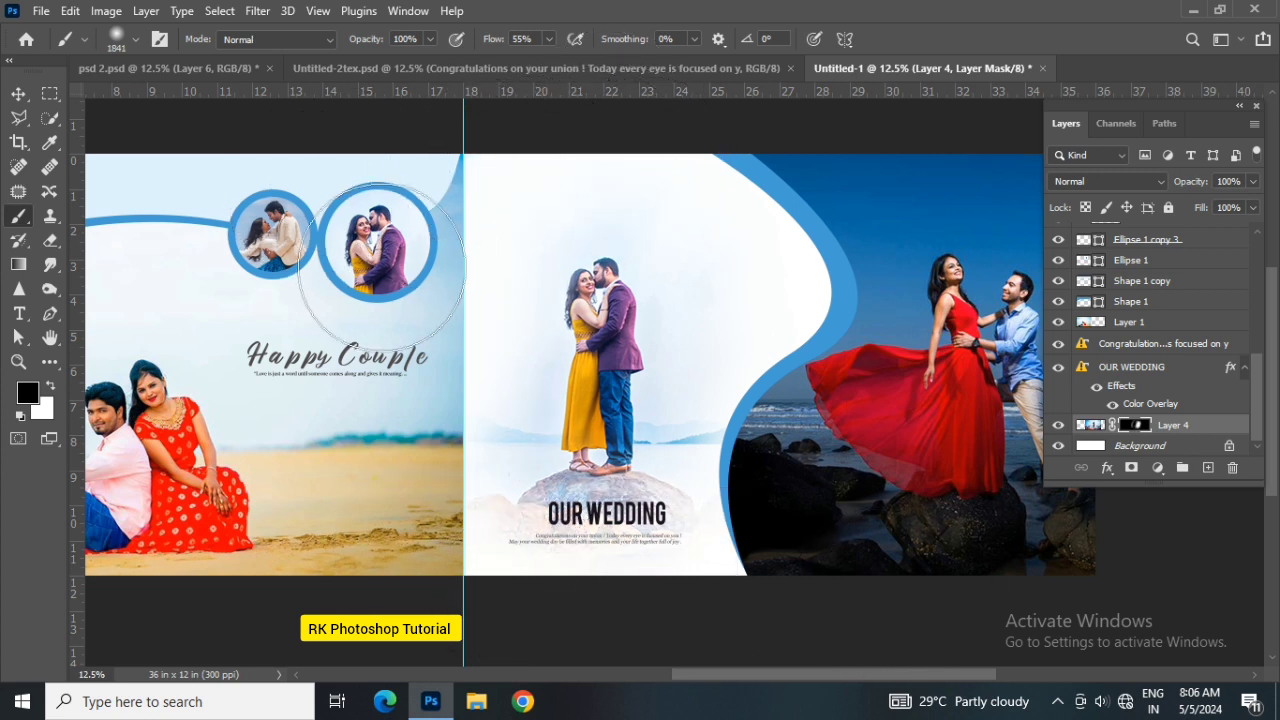
pyautogui.press('x')
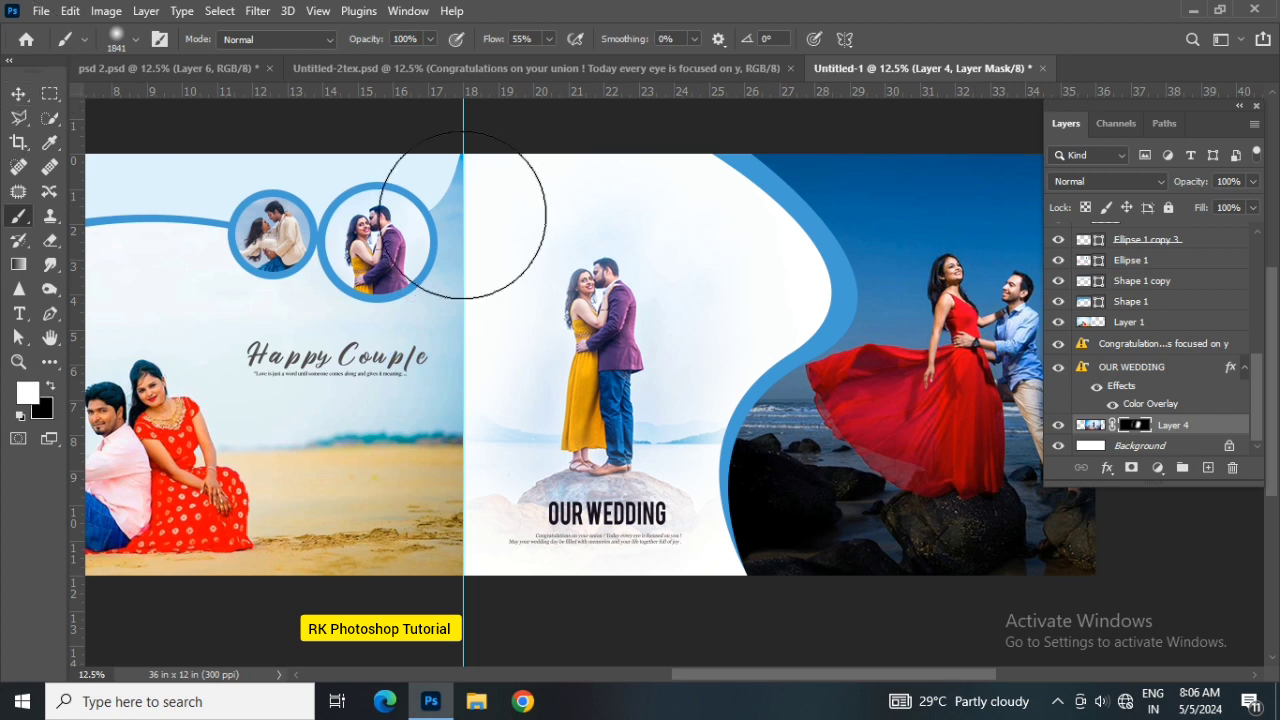
pyautogui.moveTo(475, 233); pyautogui.dragTo(430, 233)
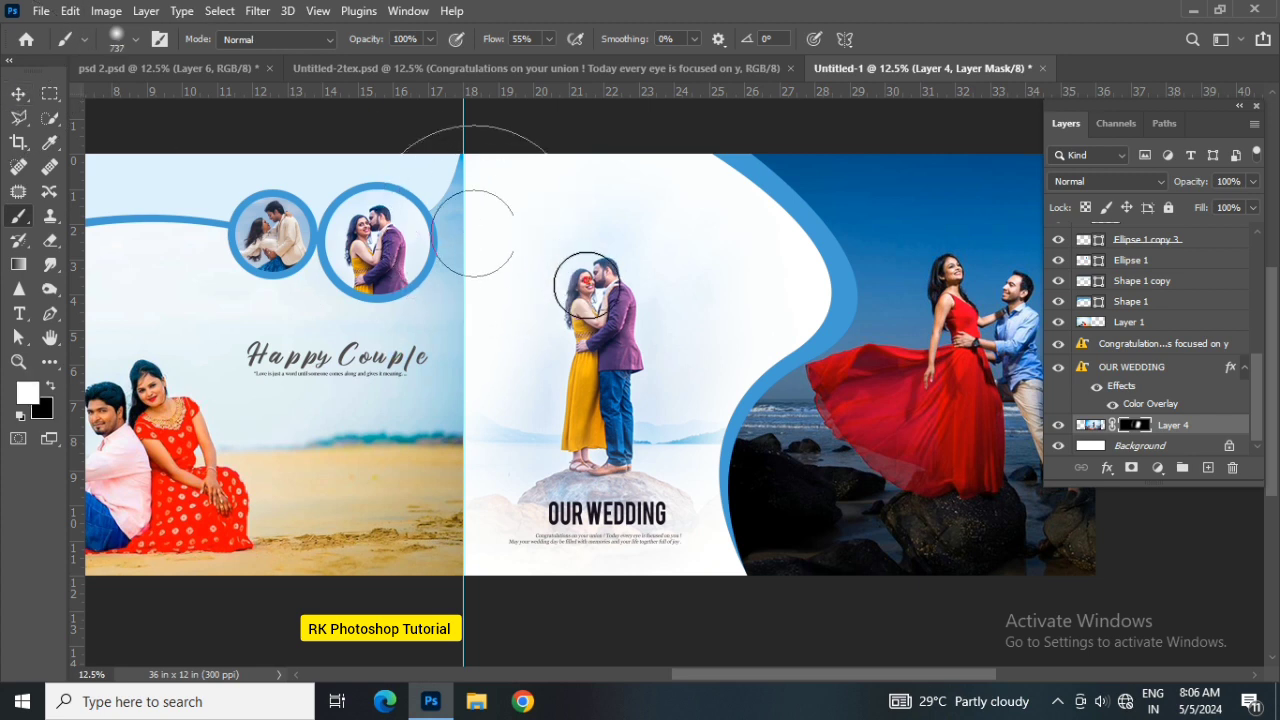
pyautogui.moveTo(574, 292)
pyautogui.mouseDown()
pyautogui.moveTo(595, 310)
pyautogui.moveTo(650, 310)
pyautogui.mouseUp()
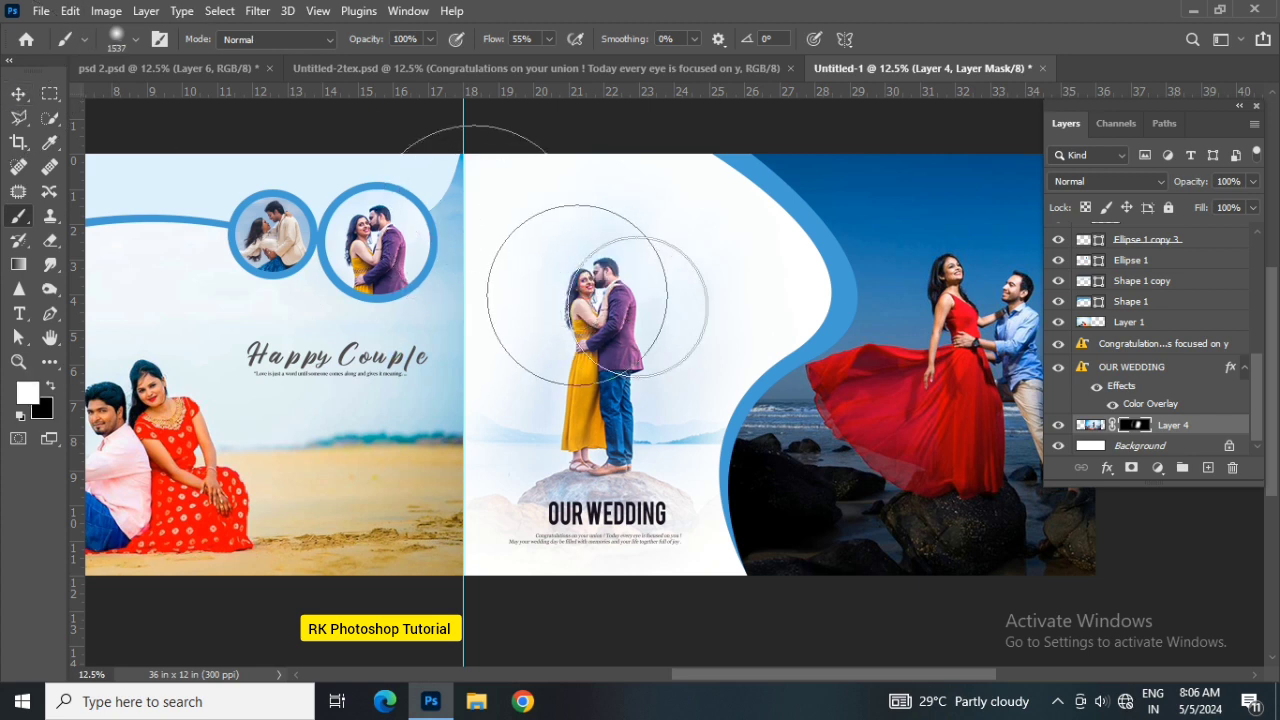
pyautogui.click(20, 92)
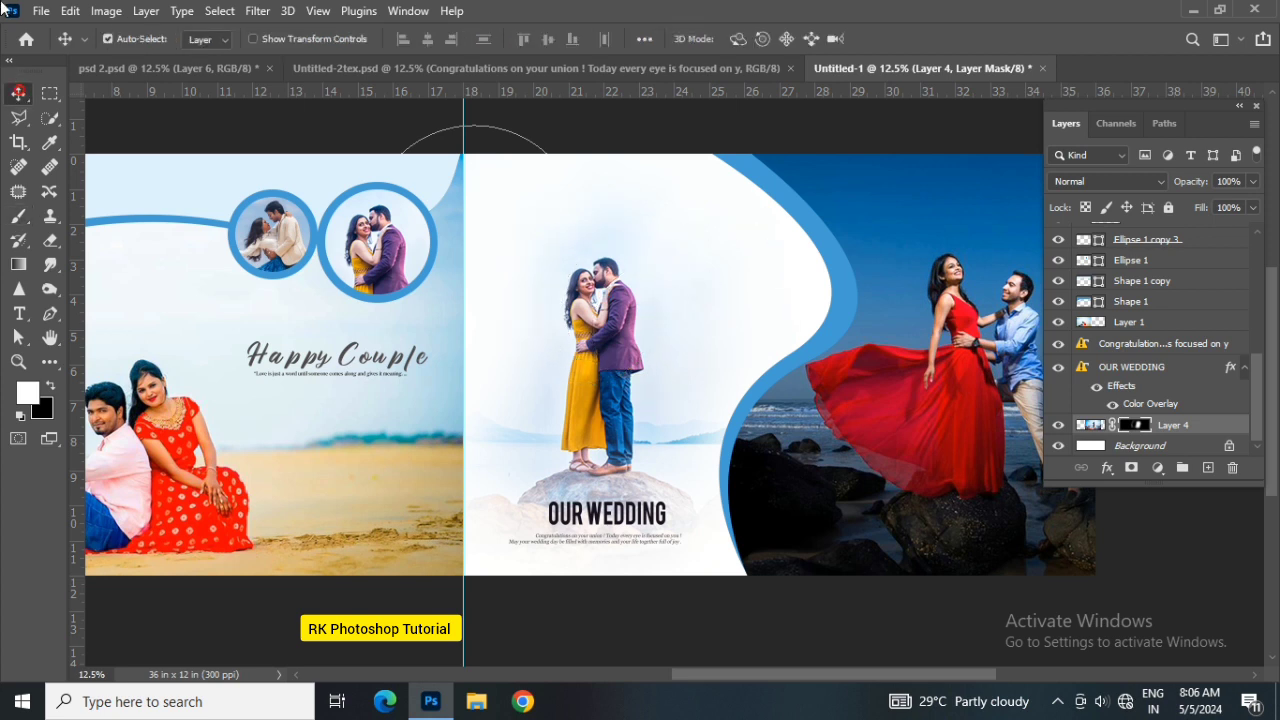
# Zoom out to 8.33% so the whole spread shows, and hide the centre guide
pyautogui.scroll(1, 708, 498)
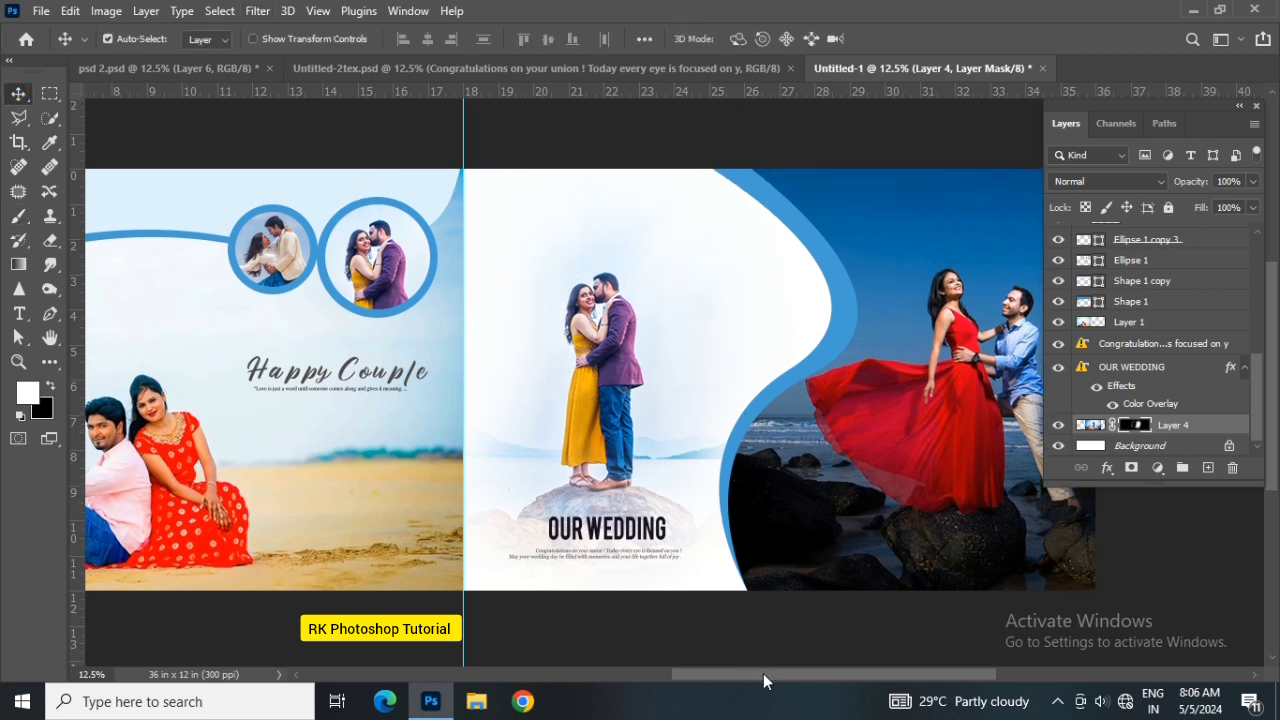
pyautogui.moveTo(763, 673)
pyautogui.mouseDown()
pyautogui.moveTo(796, 676)
pyautogui.moveTo(683, 713)
pyautogui.mouseUp()
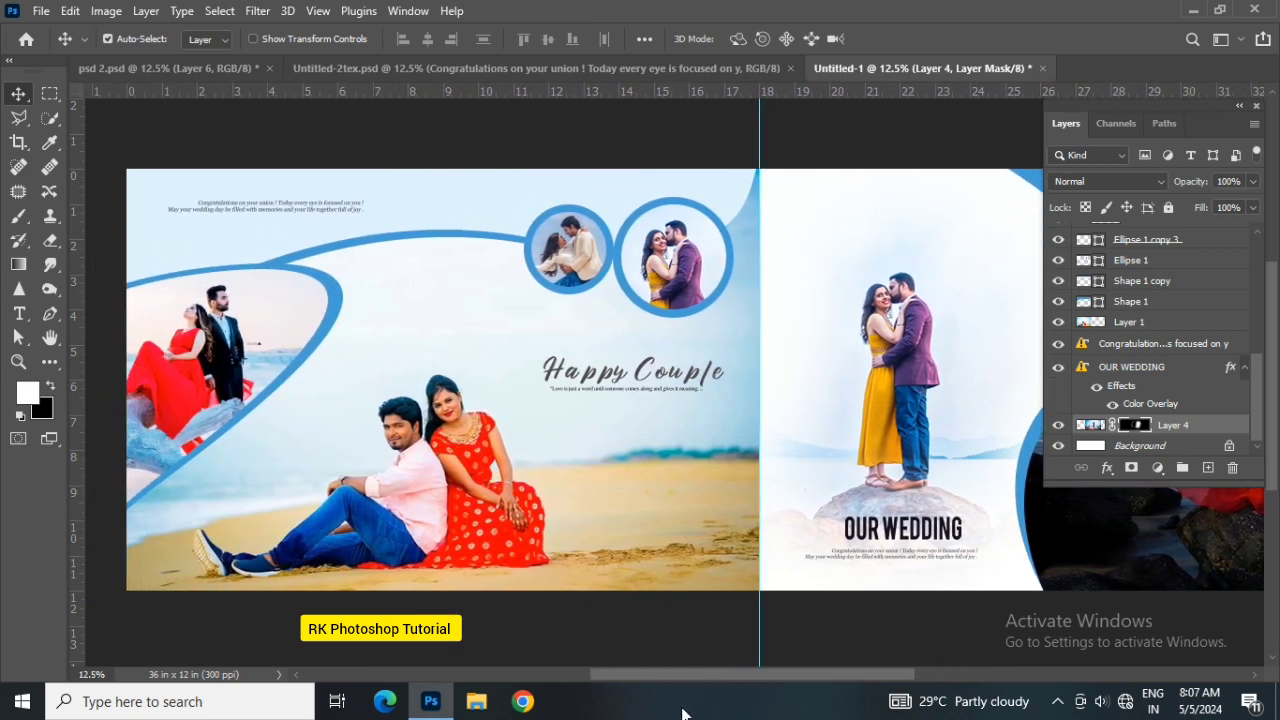
pyautogui.hotkey('ctrl', '-')
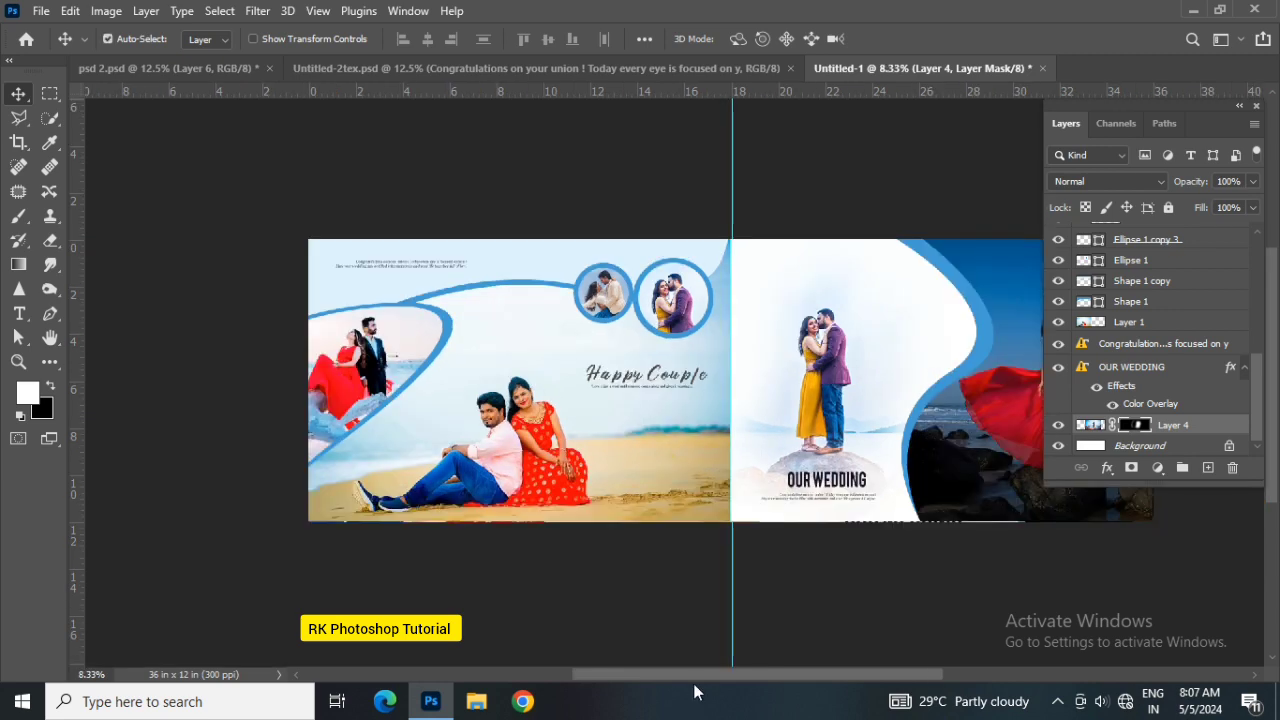
pyautogui.moveTo(701, 674); pyautogui.dragTo(744, 674)
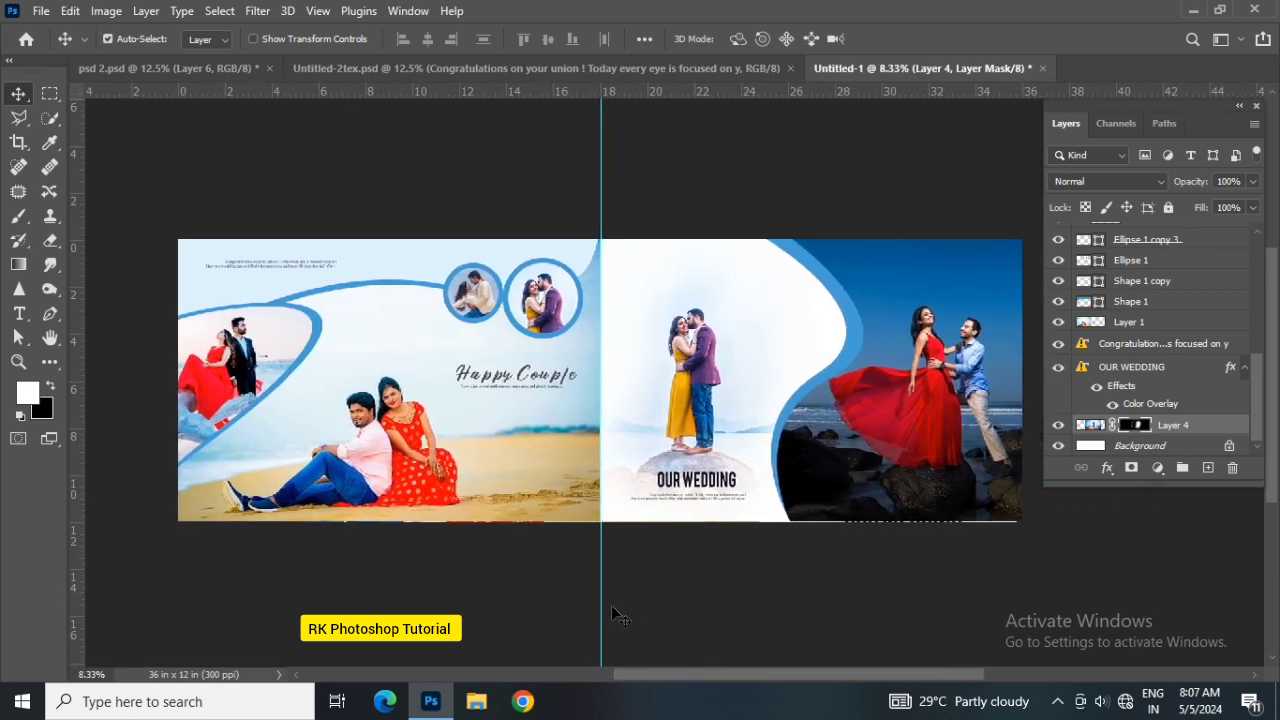
pyautogui.hotkey('ctrl', ';')
pyautogui.scroll(-1, 528, 510)
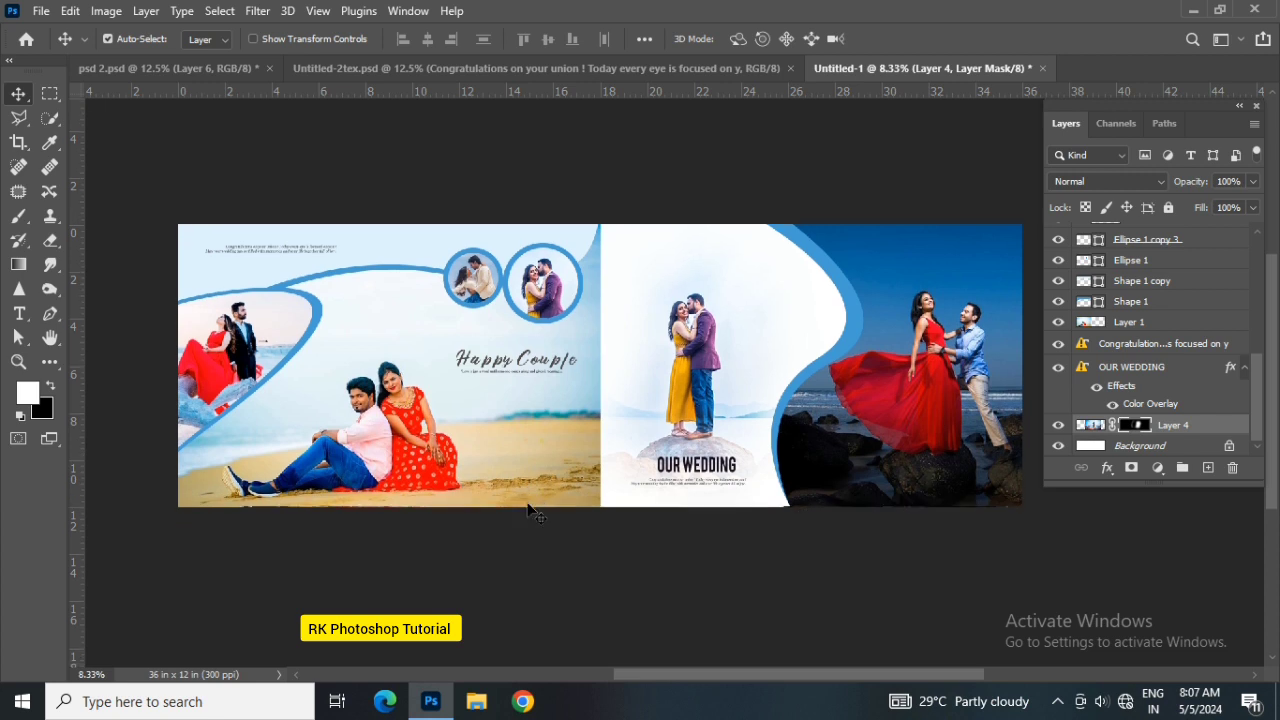
pyautogui.scroll(1, 528, 510)
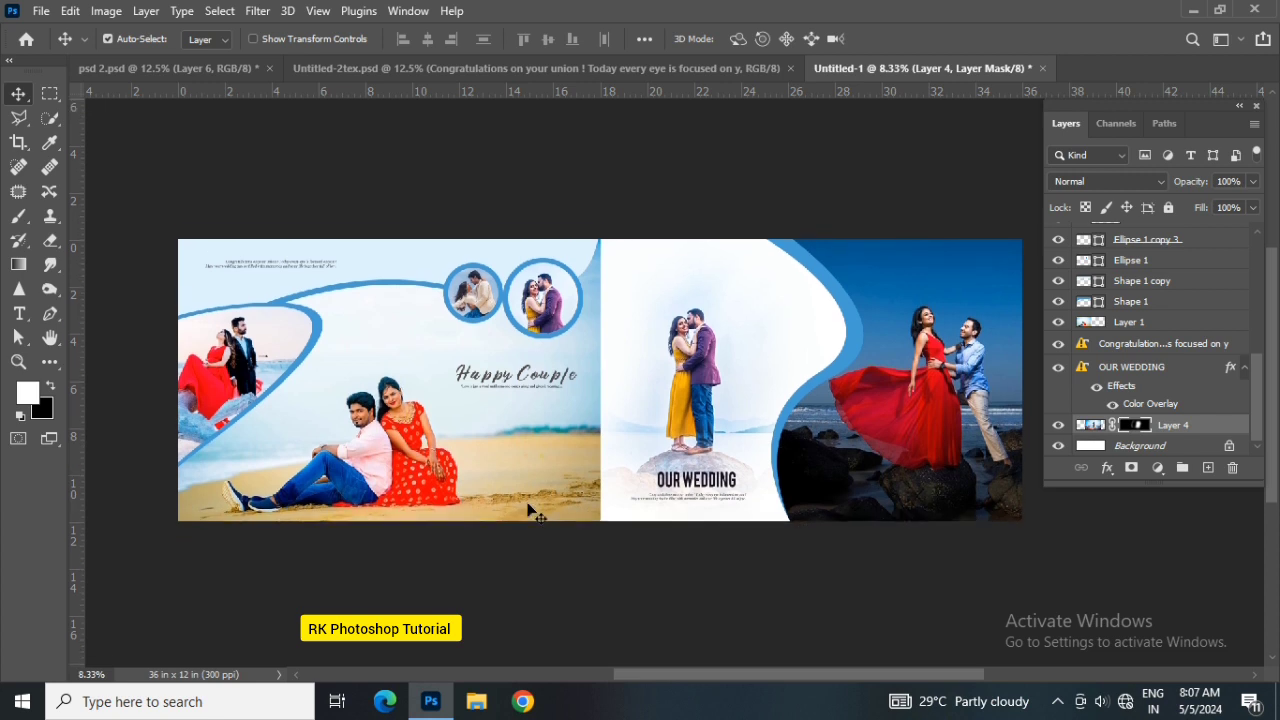